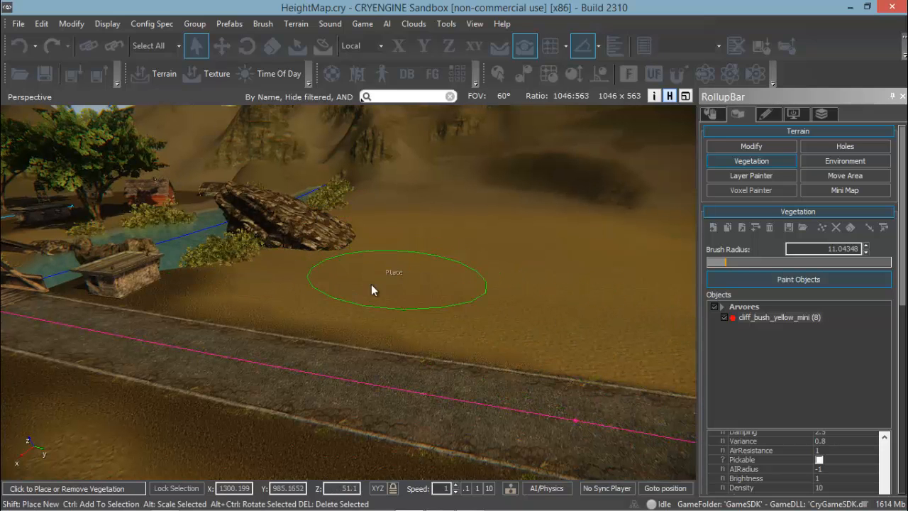
# Step: Erase the painted cliff_bush_yellow_mini bushes on the sand beside the tower and leave the vegetation tool
pyautogui.press('s')
pyautogui.moveTo(371, 284); pyautogui.dragTo(426, 274, button='right')
pyautogui.moveTo(525, 295); pyautogui.dragTo(366, 227, button='right')
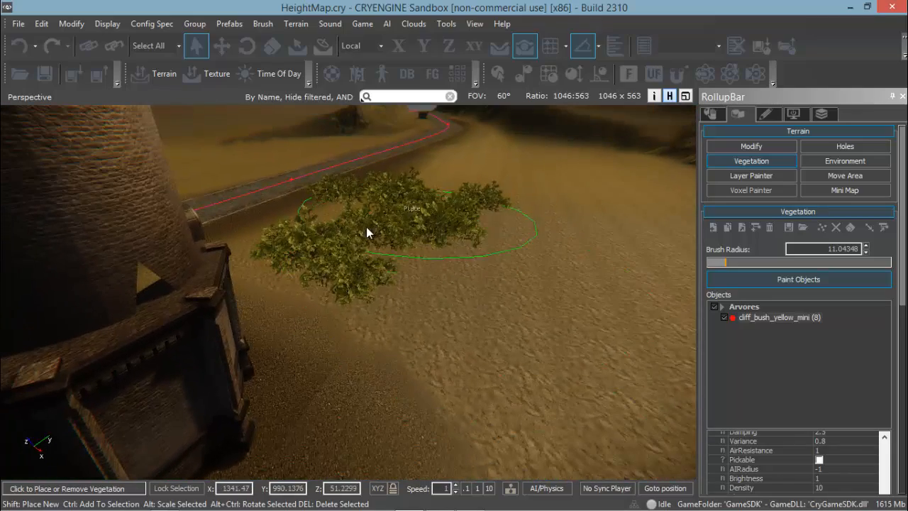
pyautogui.keyDown('ctrl'); pyautogui.click(398, 243); pyautogui.keyUp('ctrl')
pyautogui.keyDown('ctrl'); pyautogui.click(410, 210); pyautogui.keyUp('ctrl')
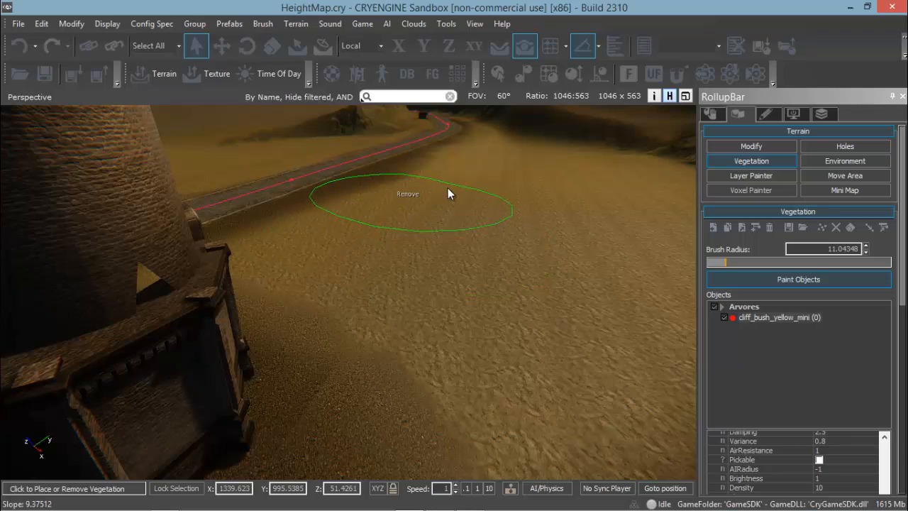
pyautogui.moveTo(495, 213); pyautogui.dragTo(496, 213, button='right')
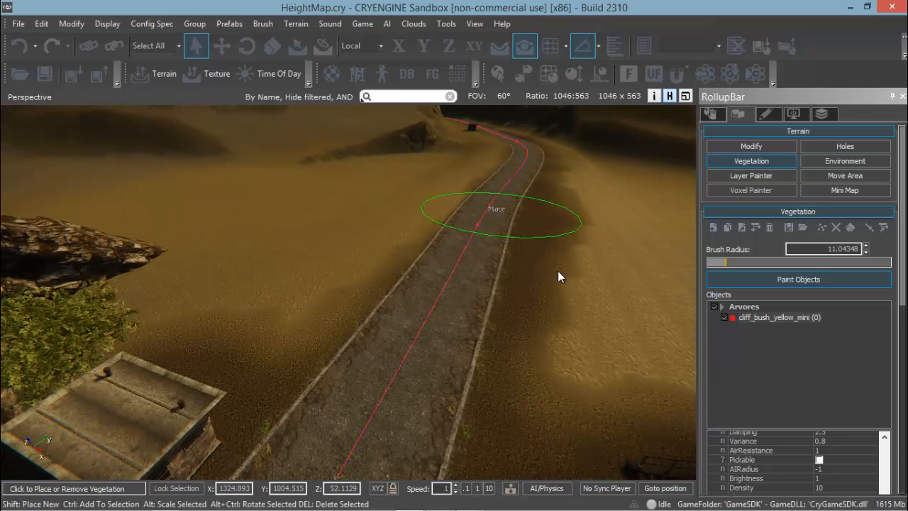
pyautogui.moveTo(586, 289); pyautogui.dragTo(586, 289, button='right')
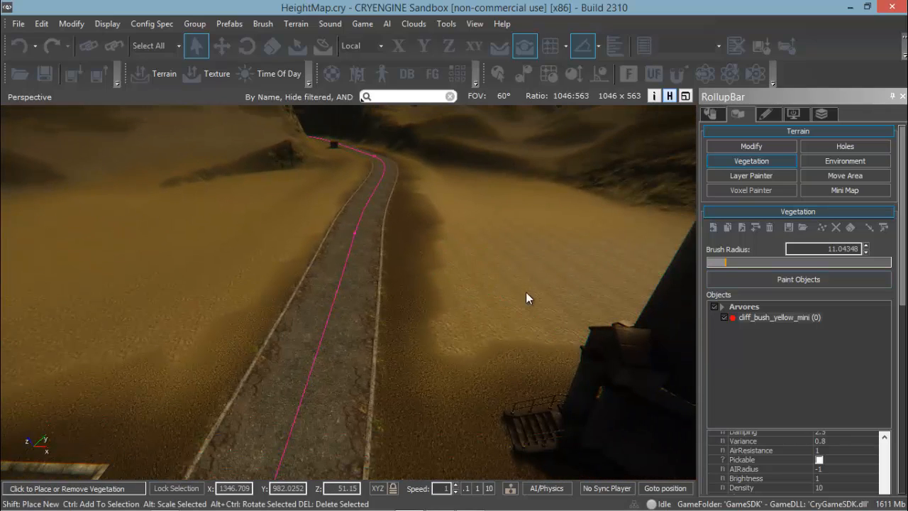
pyautogui.press('Escape')
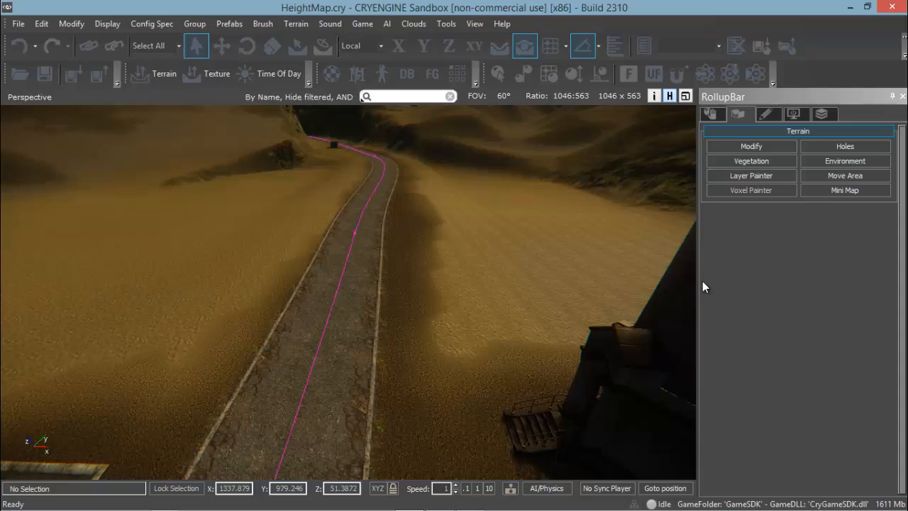
# Step: For the Arvores vegetation group, enable the beach terrain layer and disable the pebbles layer just above it
pyautogui.click(751, 158)
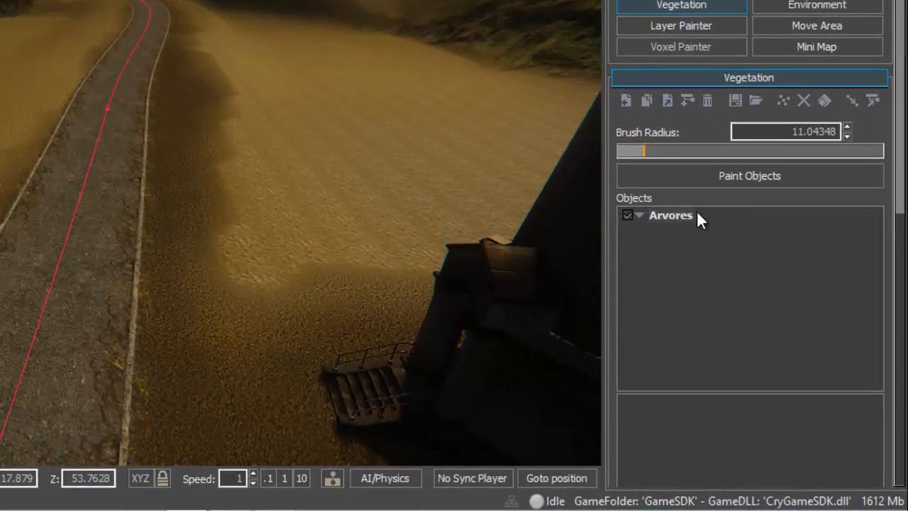
pyautogui.click(697, 213)
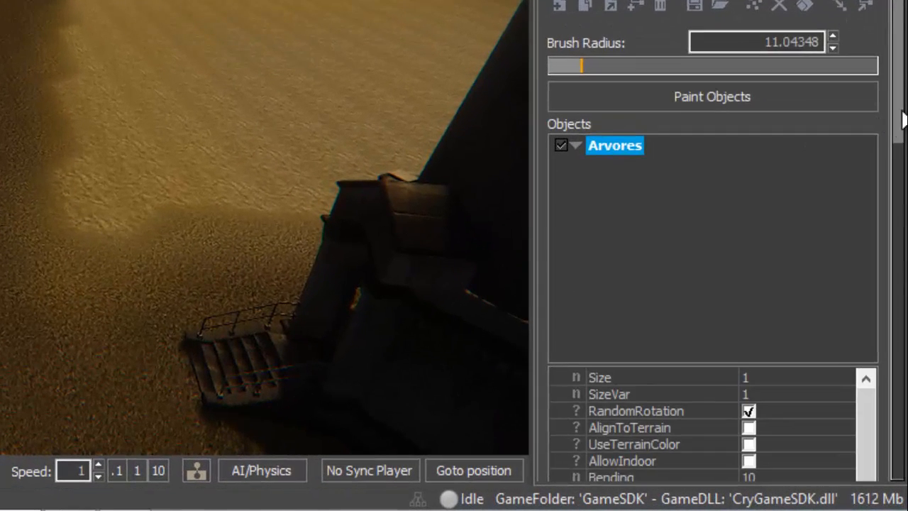
pyautogui.scroll(-10, 750, 326)
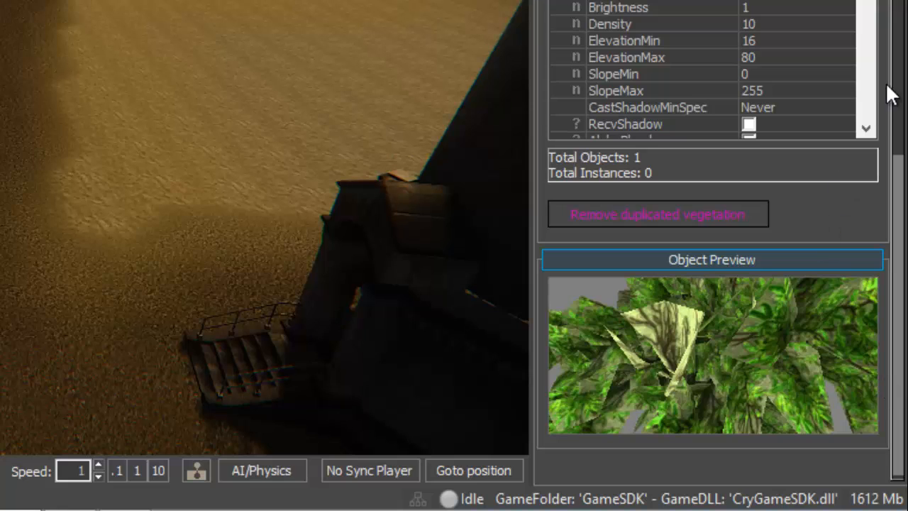
pyautogui.scroll(-5, 802, 107)
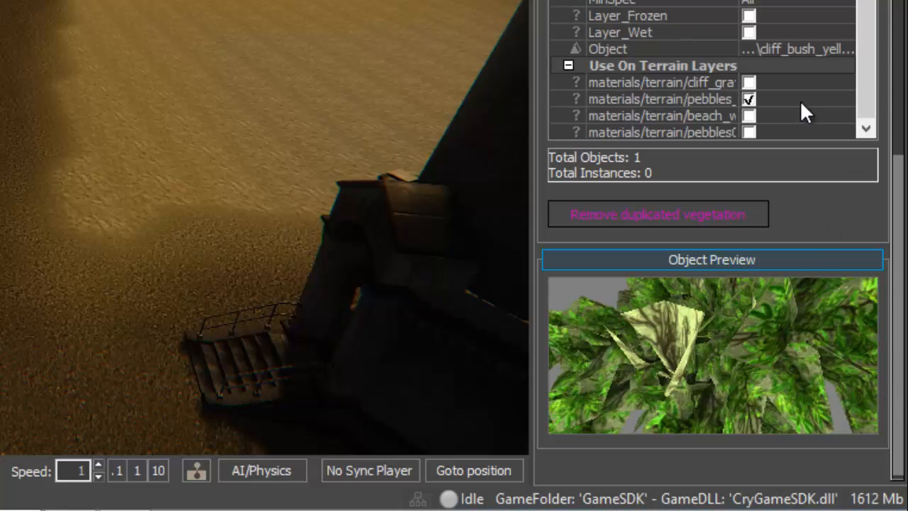
pyautogui.click(748, 116)
pyautogui.click(748, 99)
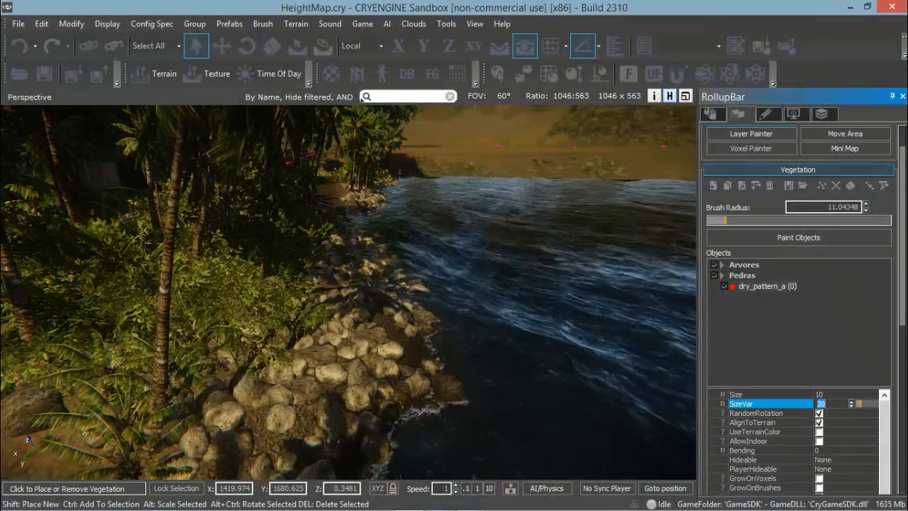
# Step: Set ElevationMax of the dry_pattern_a rocks in the Pedras group to 18.5
pyautogui.scroll(-5, 832, 406)
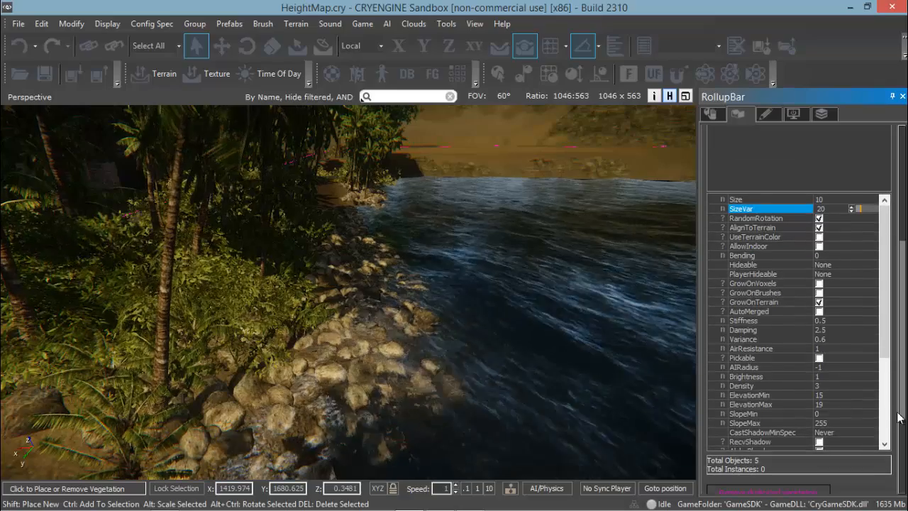
pyautogui.click(832, 396)
pyautogui.click(832, 403)
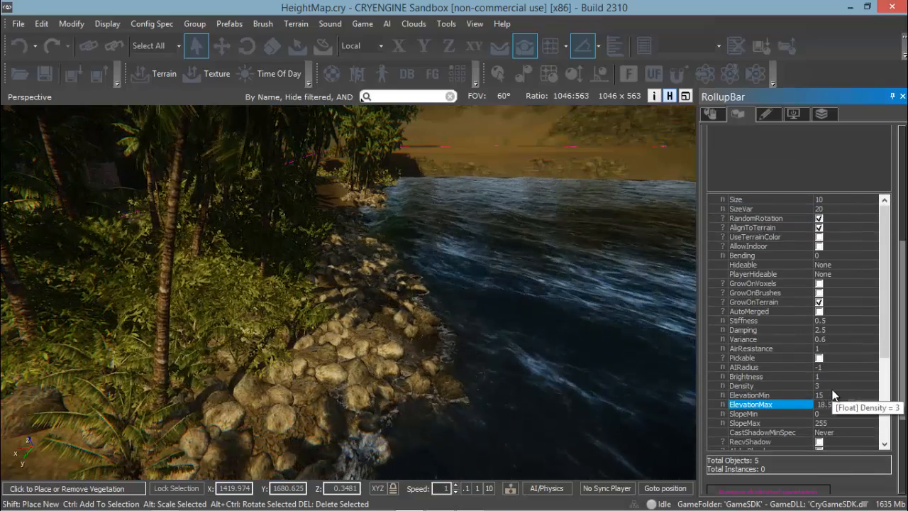
pyautogui.write('18.5')
pyautogui.press('Return')
# Step: Inspect the rocks along the shoreline and set the density of dry_pattern_a to 2
pyautogui.press('a')
pyautogui.moveTo(501, 384); pyautogui.dragTo(494, 394, button='right')
pyautogui.press('a')
pyautogui.press('w')
pyautogui.press('d')
pyautogui.press('w')
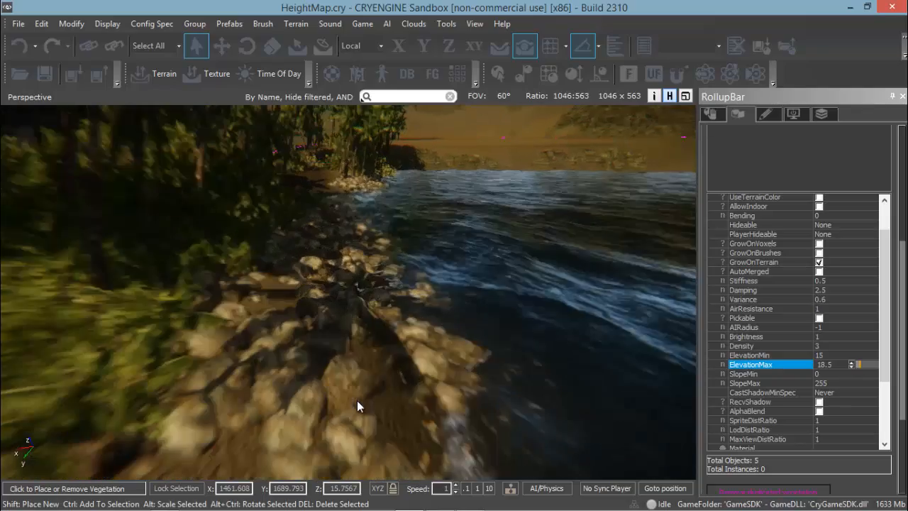
pyautogui.moveTo(495, 367); pyautogui.dragTo(493, 366, button='right')
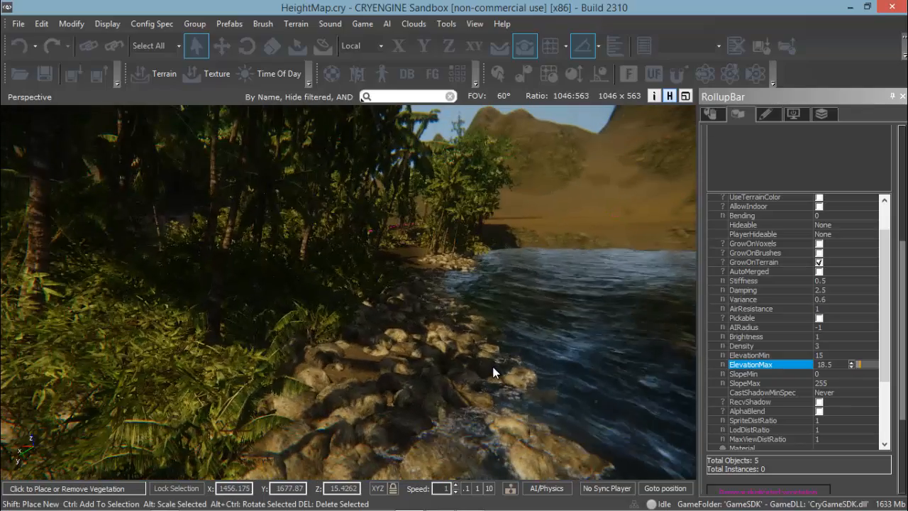
pyautogui.press('w')
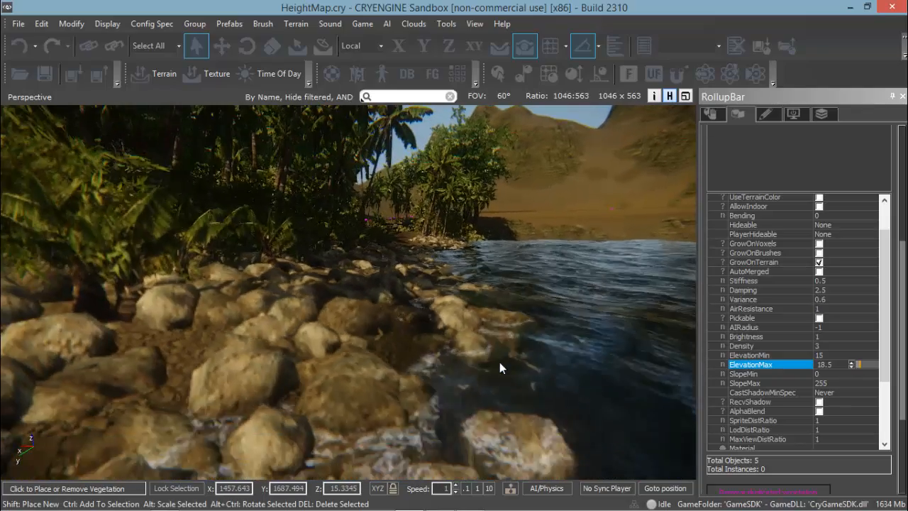
pyautogui.click(836, 346)
pyautogui.write('2')
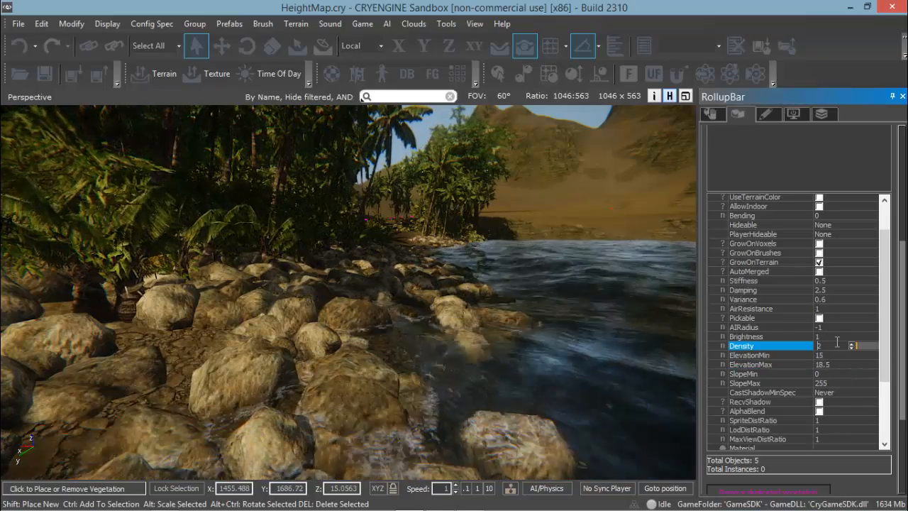
pyautogui.press('Return')
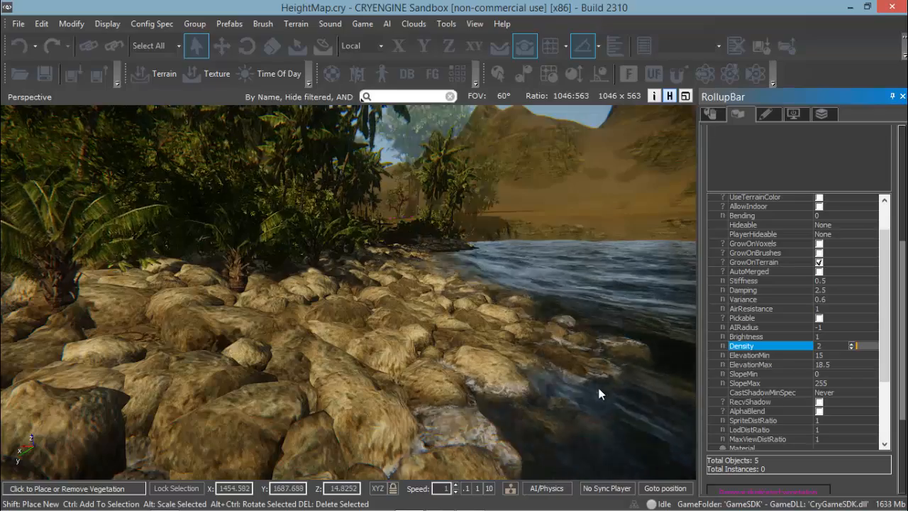
# Step: Test-play the level from the road, alternating between first-person and third-person views, and return to editing
pyautogui.press('w')
pyautogui.moveTo(599, 388); pyautogui.dragTo(571, 406, button='right')
pyautogui.press('w')
pyautogui.press('w')
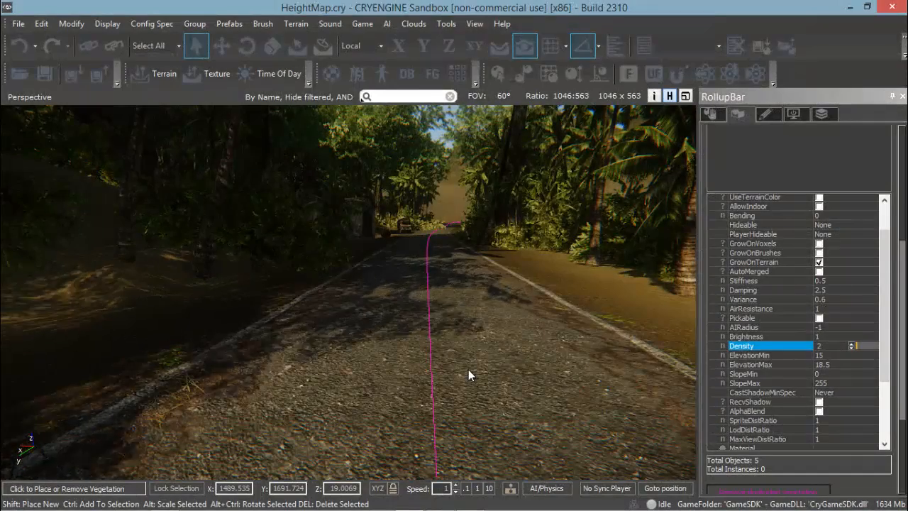
pyautogui.hotkey('ctrl', 'g')
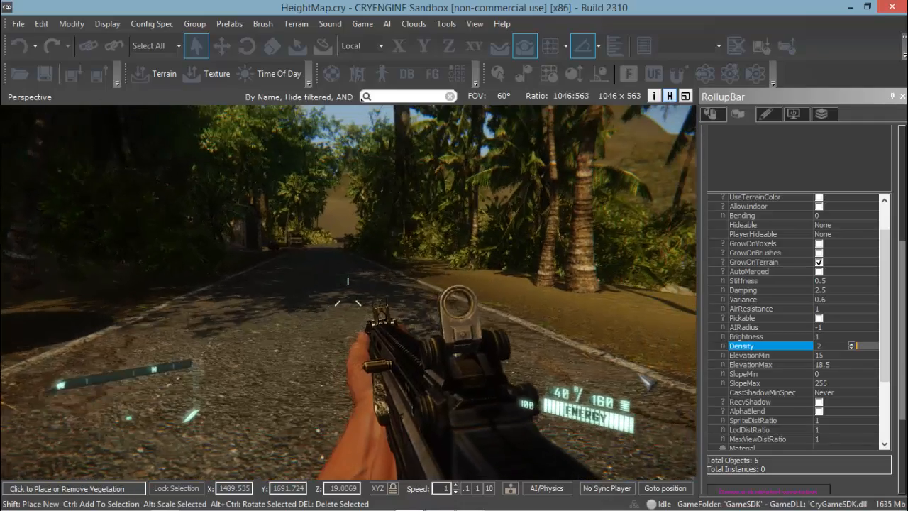
pyautogui.press('F1')
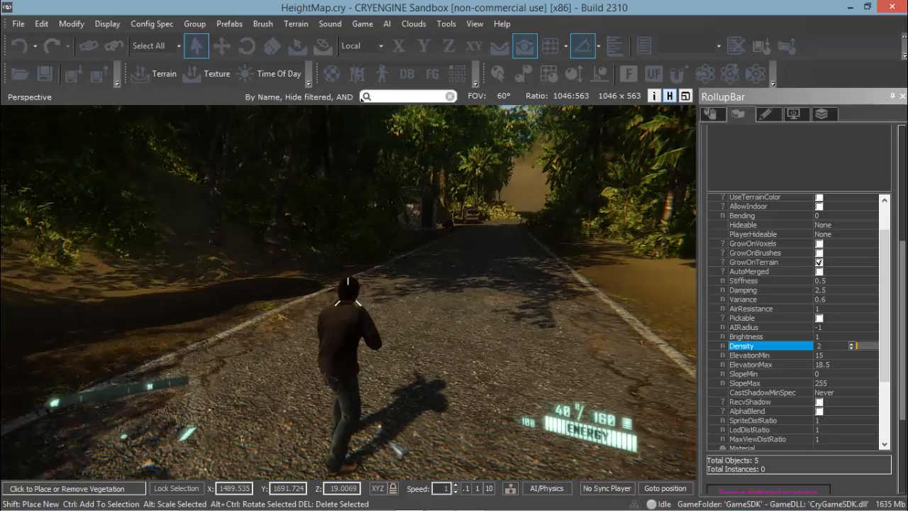
pyautogui.press('F1')
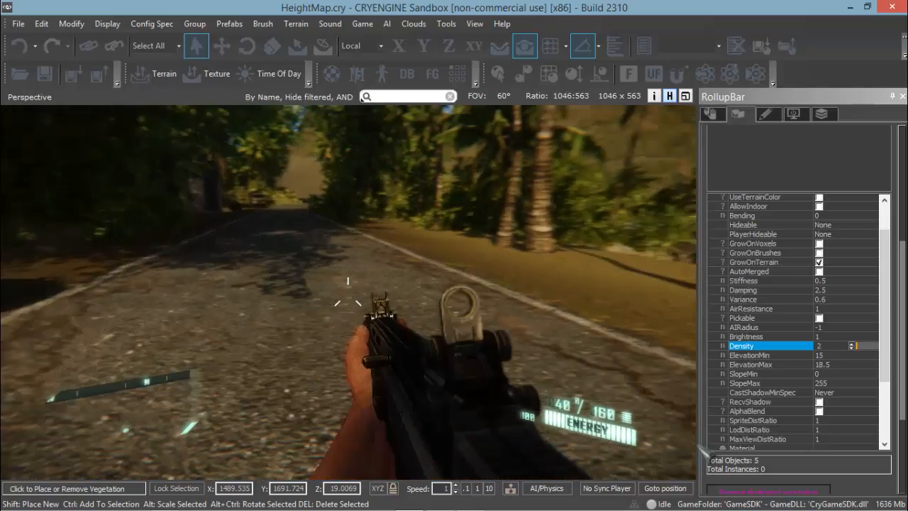
pyautogui.press('F1')
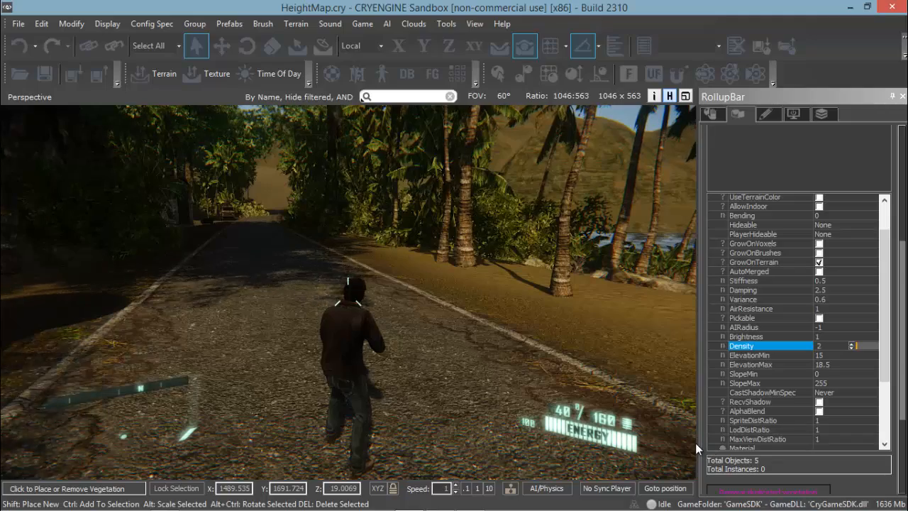
pyautogui.press('Escape')
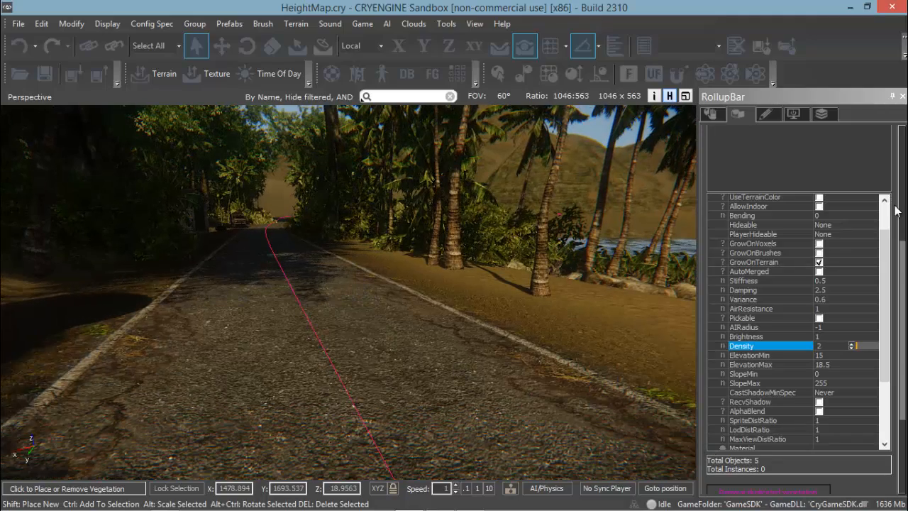
# Step: Leave the vegetation tool and expand the Vehicles category in the Entity object browser
pyautogui.scroll(2, 905, 183)
pyautogui.scroll(2, 904, 177)
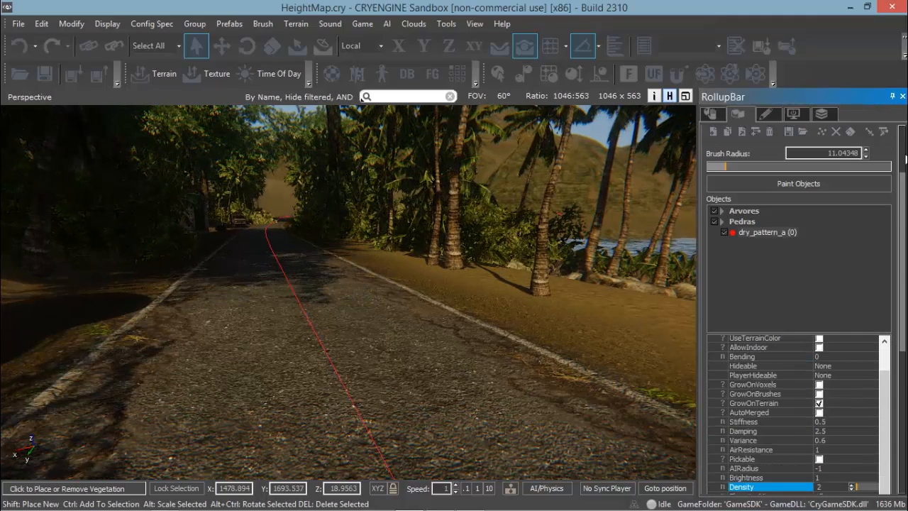
pyautogui.scroll(1, 905, 133)
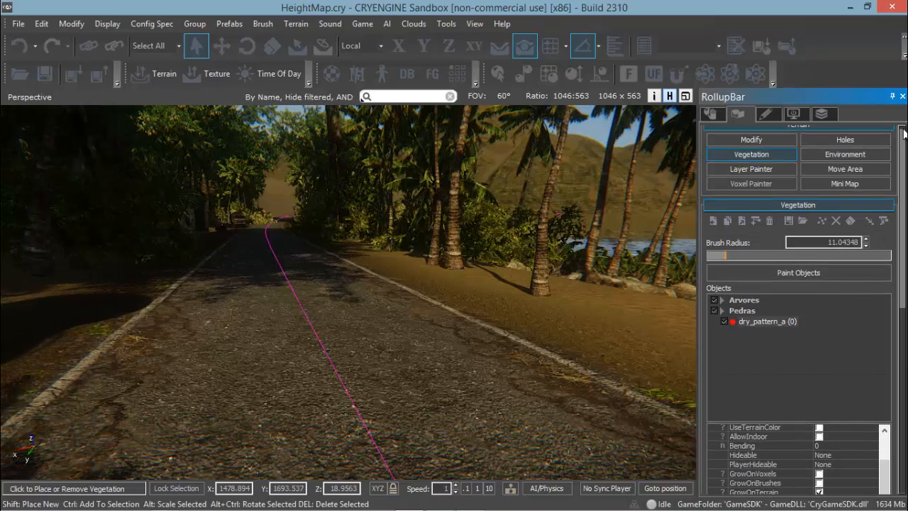
pyautogui.scroll(1, 906, 119)
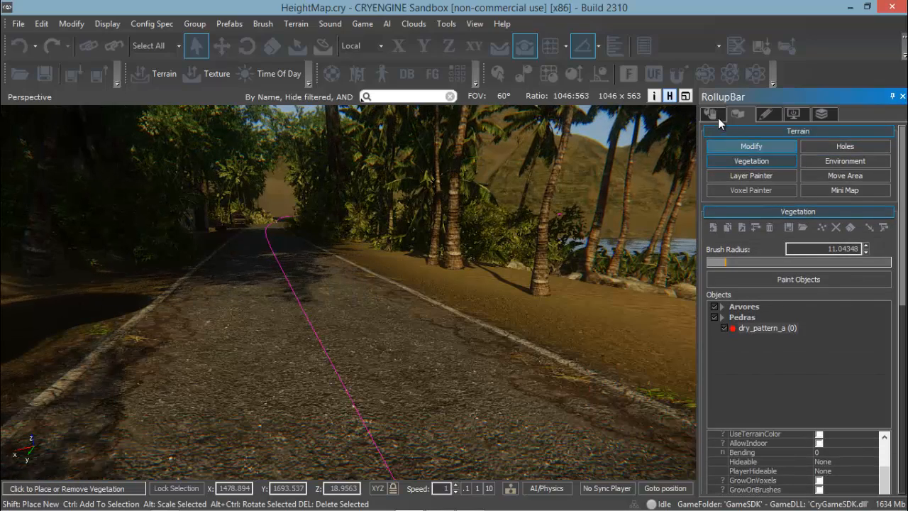
pyautogui.click(750, 146)
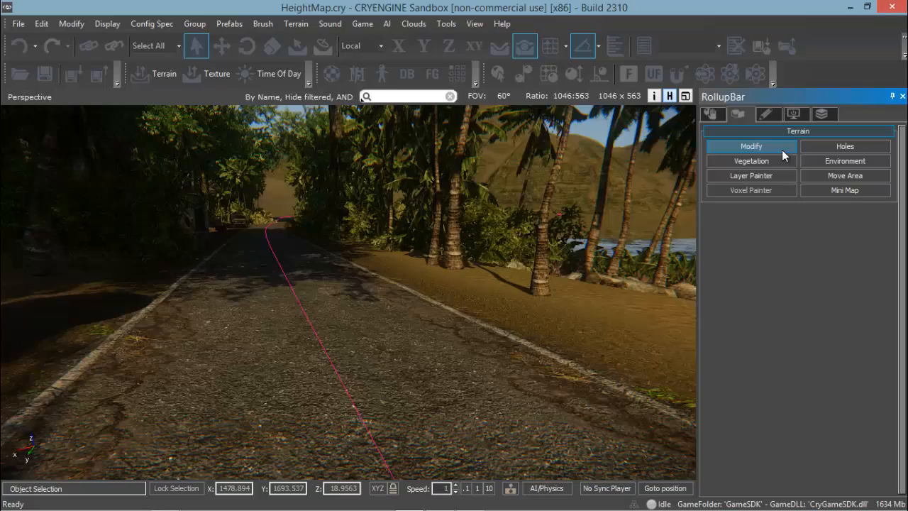
pyautogui.click(711, 116)
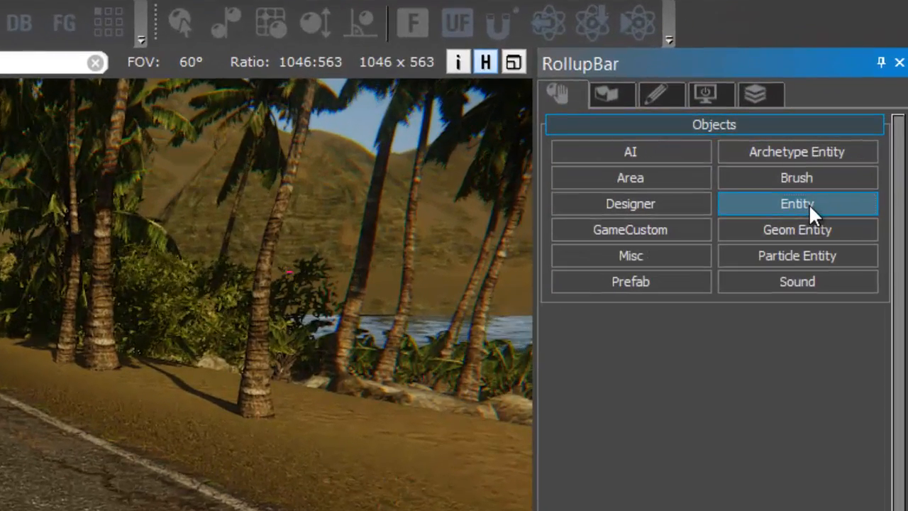
pyautogui.click(809, 203)
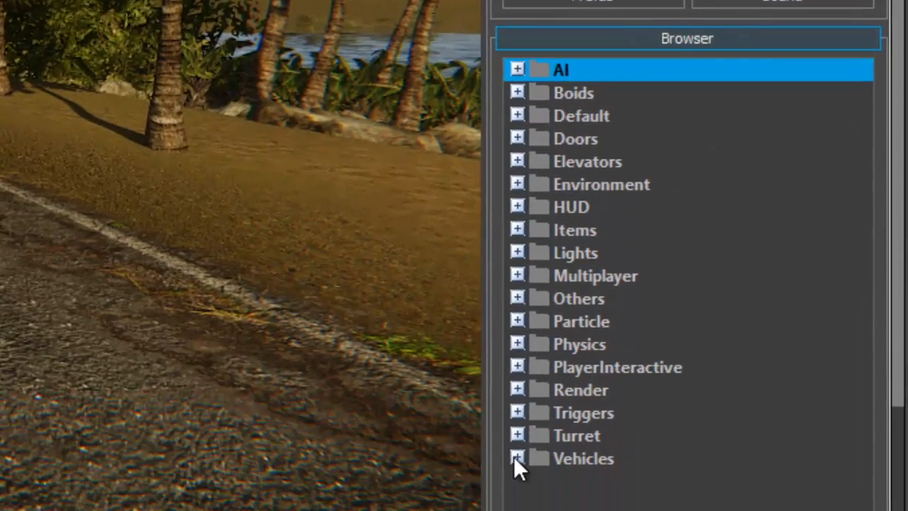
pyautogui.click(518, 459)
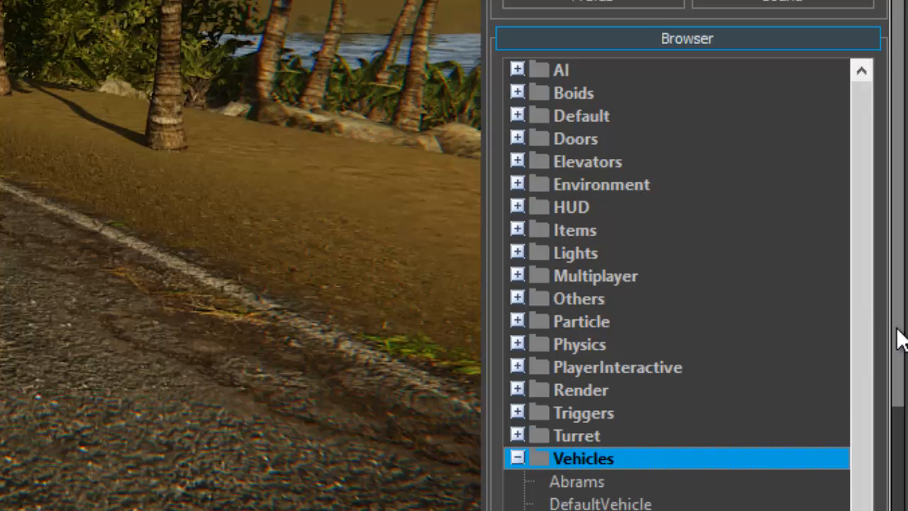
pyautogui.moveTo(901, 383); pyautogui.dragTo(906, 489)
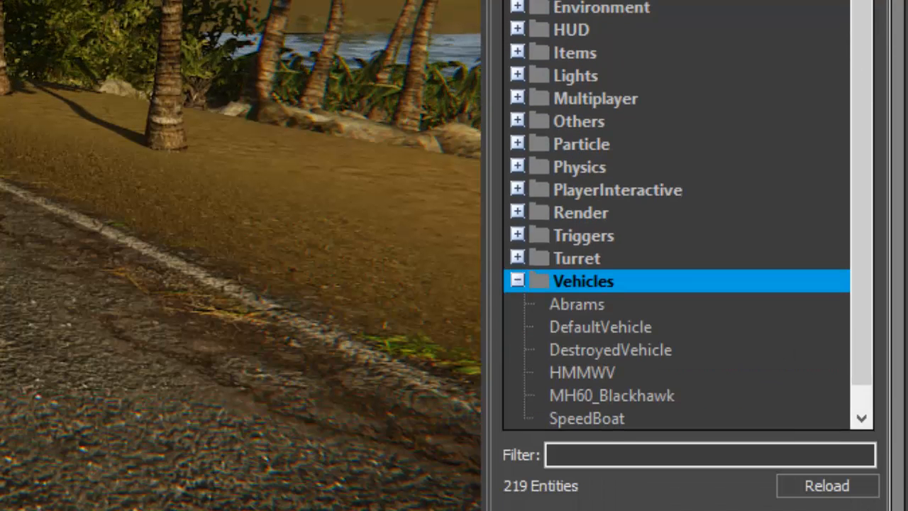
# Step: Try out a DefaultVehicle entity on the road and delete it
pyautogui.click(601, 417)
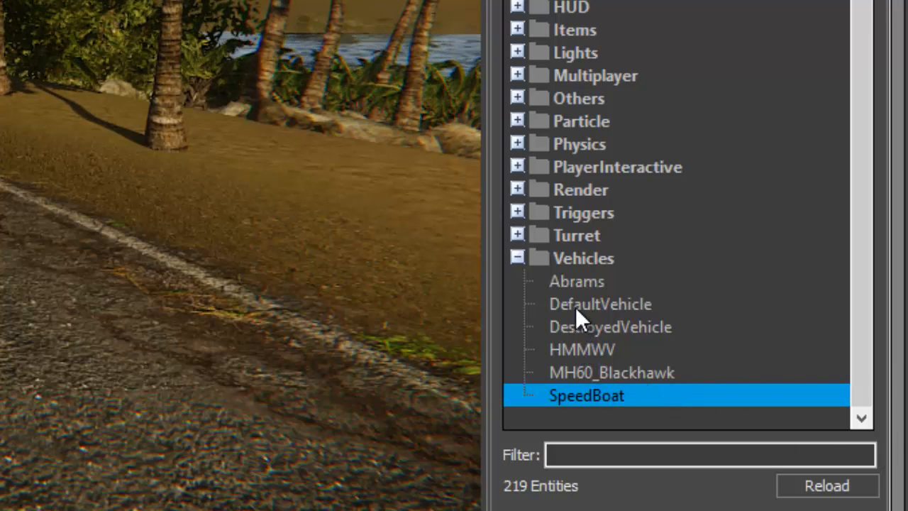
pyautogui.click(596, 305)
pyautogui.moveTo(605, 307); pyautogui.dragTo(97, 355)
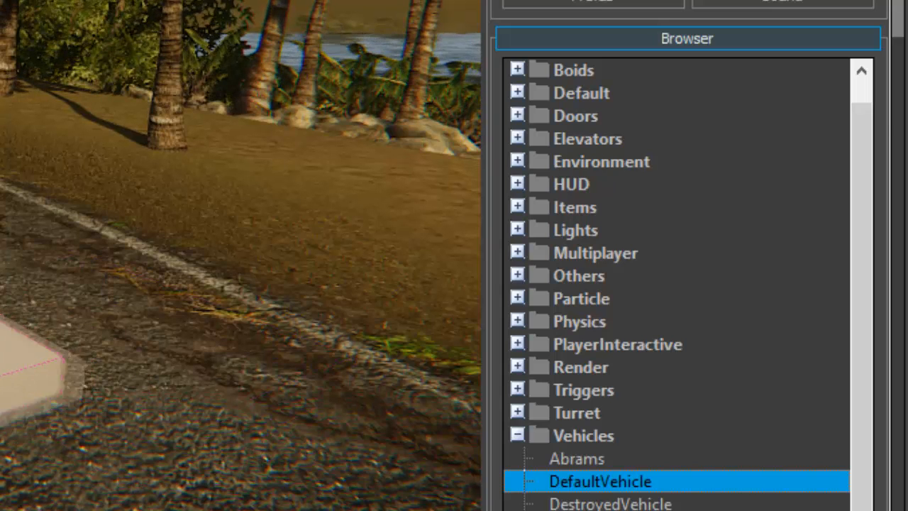
pyautogui.click(4, 325)
pyautogui.press('Delete')
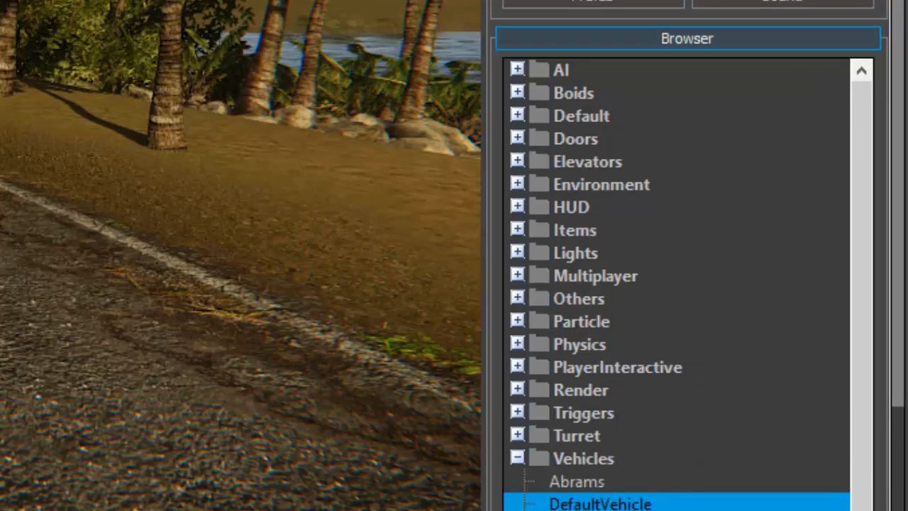
# Step: Place an HMMWV vehicle entity on the road
pyautogui.click(644, 510)
pyautogui.moveTo(898, 340); pyautogui.dragTo(888, 478)
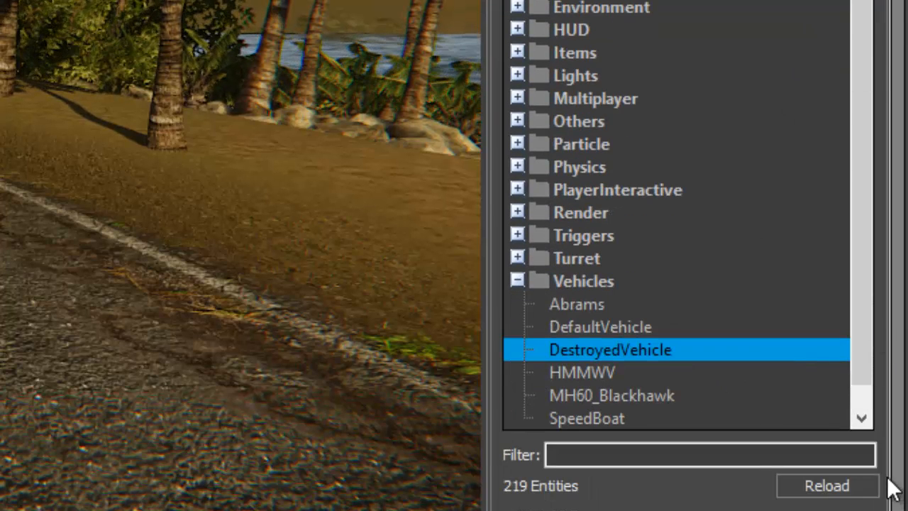
pyautogui.click(625, 373)
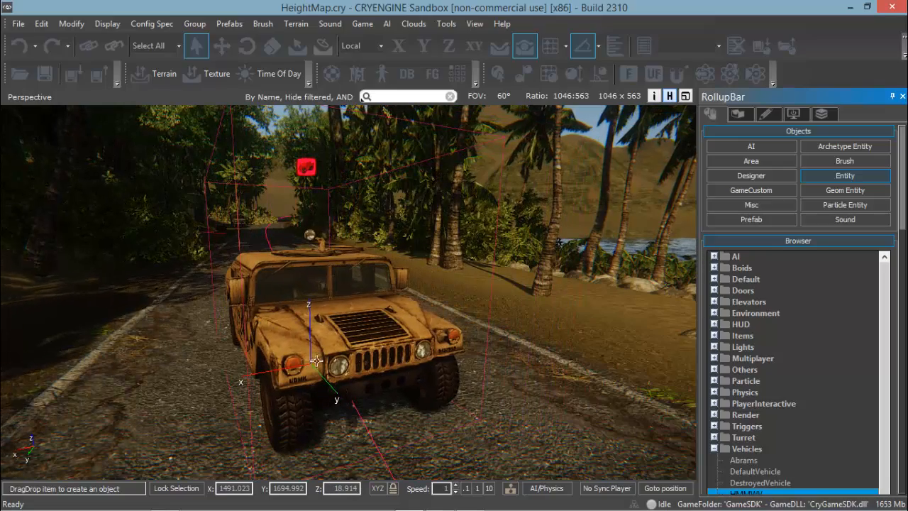
pyautogui.click(316, 360)
# Step: Rotate the HMMWV about half a turn around its Z axis to face down the road, and deselect it
pyautogui.click(246, 46)
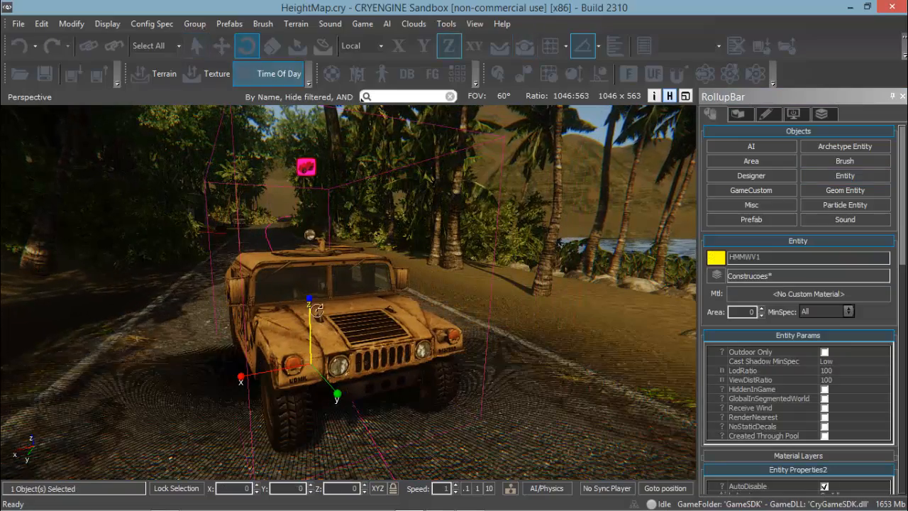
pyautogui.moveTo(317, 311); pyautogui.dragTo(610, 207)
pyautogui.click(513, 389)
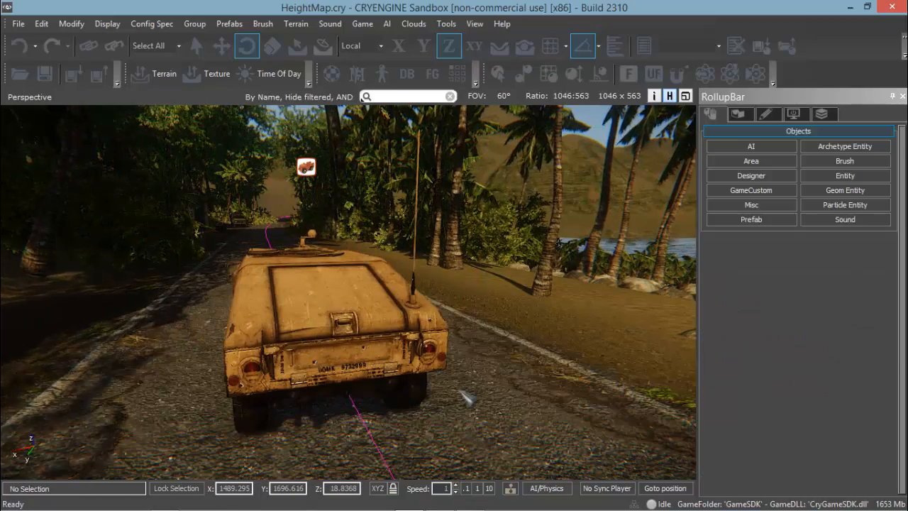
# Step: Start test-playing the level, walk up to the HMMWV, get into the driver's seat and change to the third-person view
pyautogui.hotkey('ctrl', 'g')
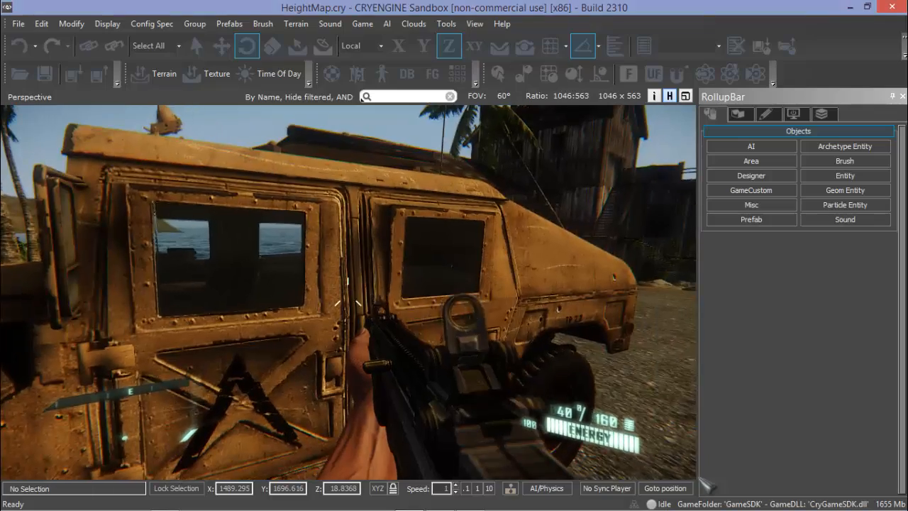
pyautogui.press('w')
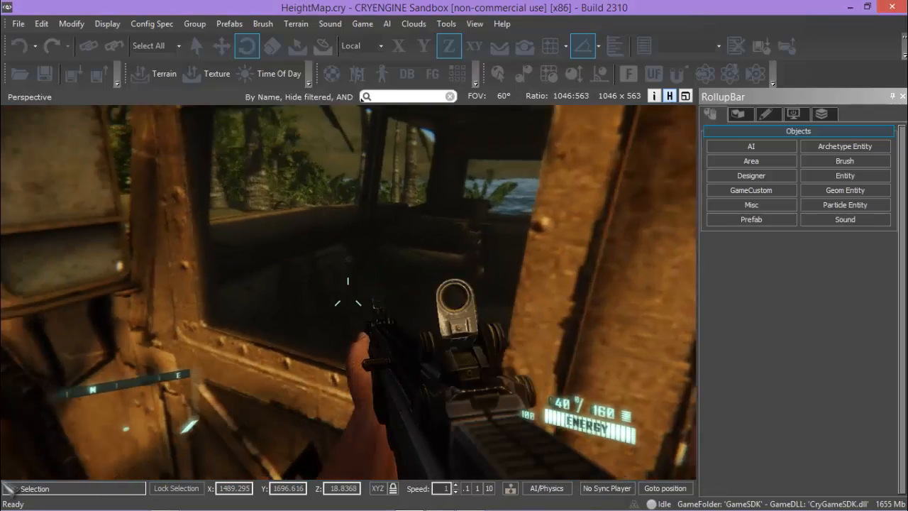
pyautogui.press('f')
pyautogui.press('w')
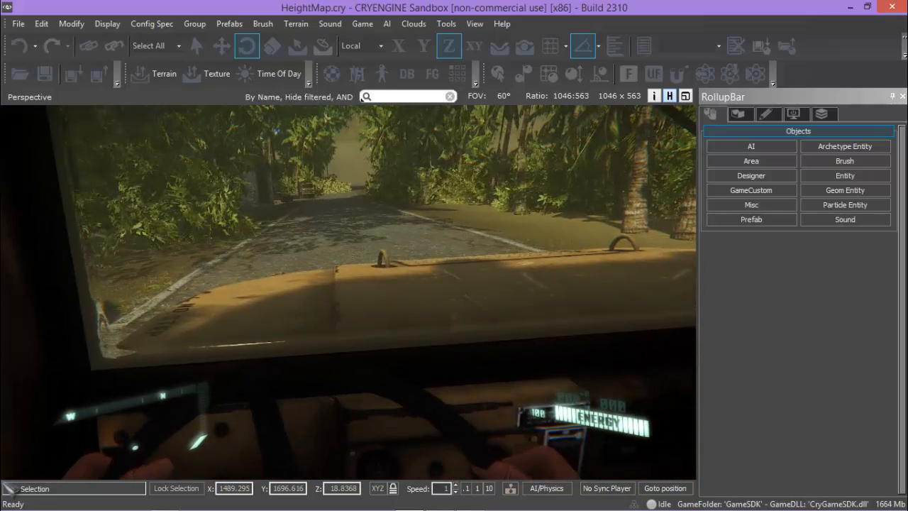
pyautogui.press('F1')
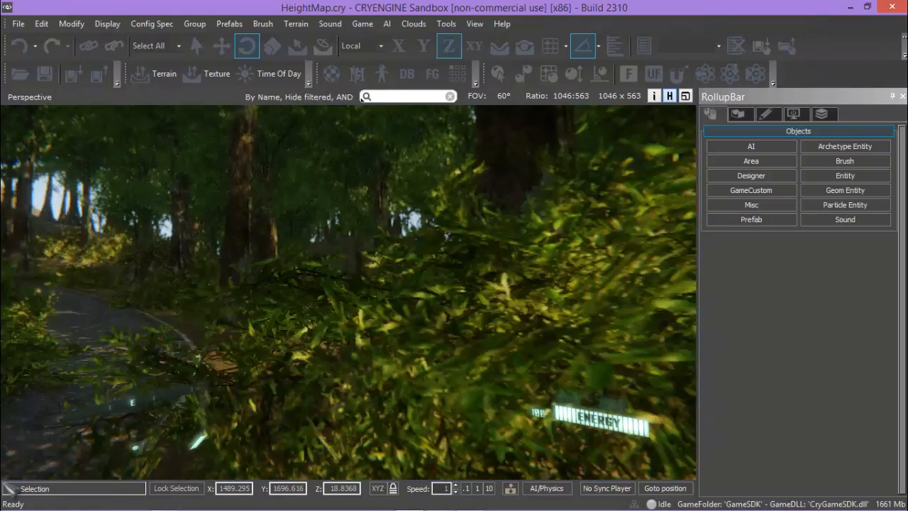
# Step: Drive the HMMWV along the forest road to the red houses and the parked airplane, checking the vegetation on the way
pyautogui.press('w')
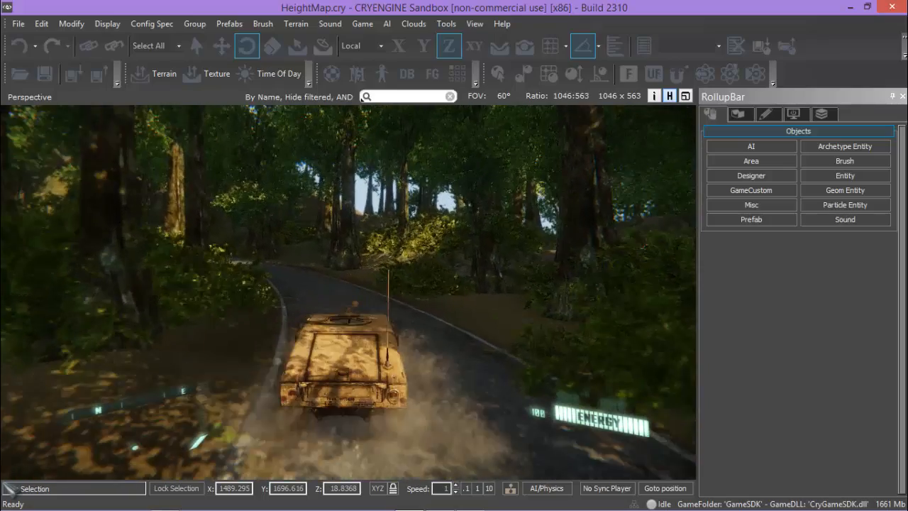
pyautogui.press('a')
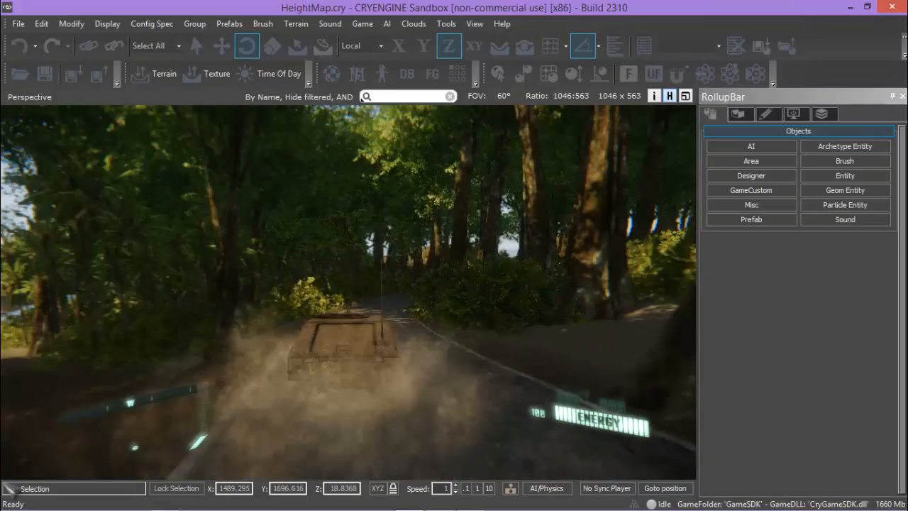
pyautogui.press('w')
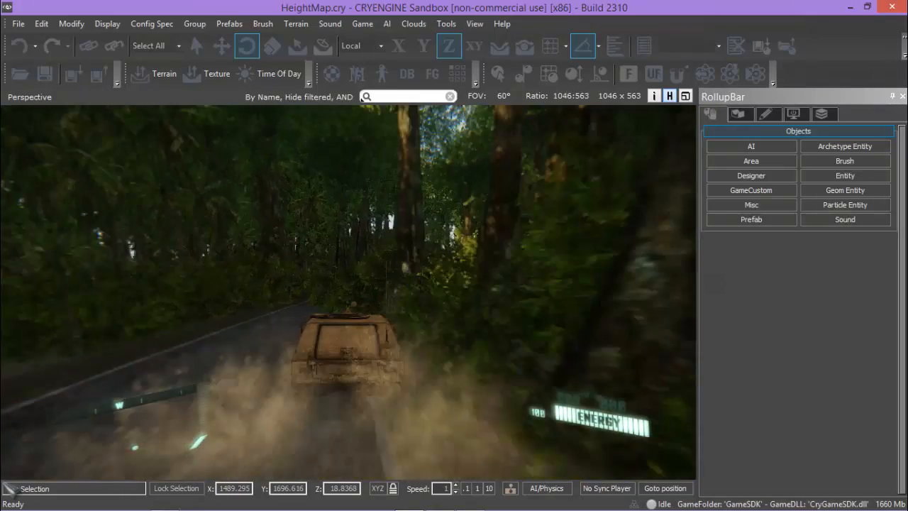
pyautogui.press('w')
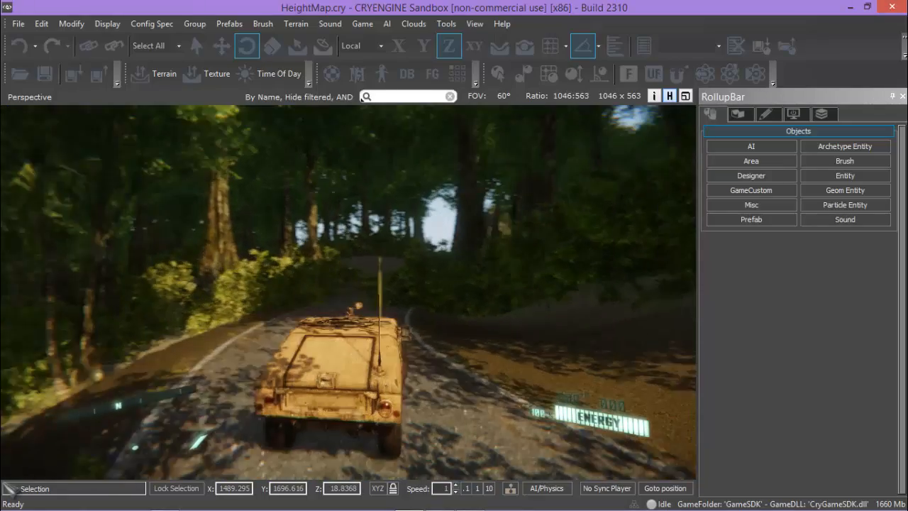
pyautogui.press('w')
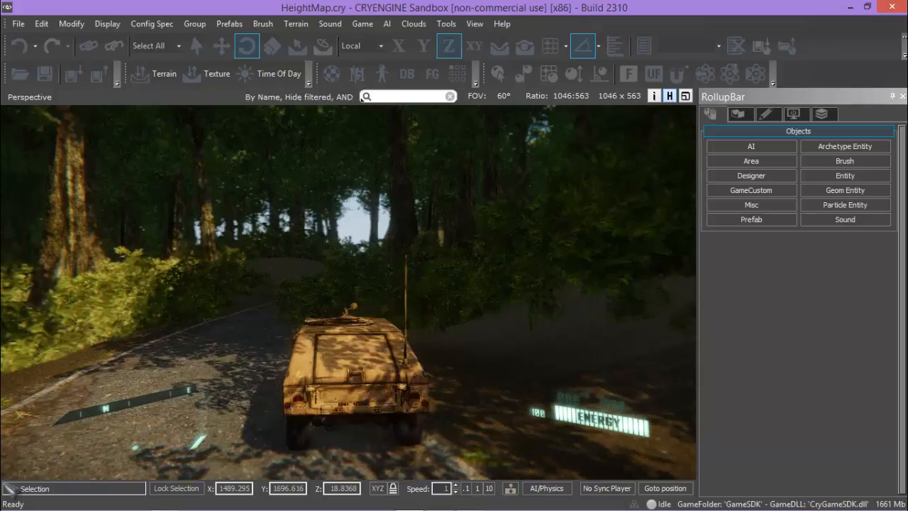
pyautogui.press('w')
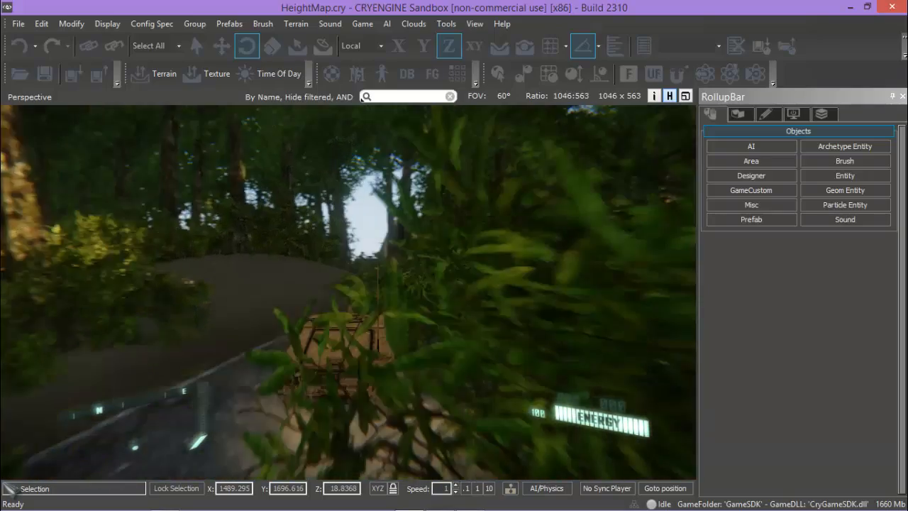
pyautogui.press('w')
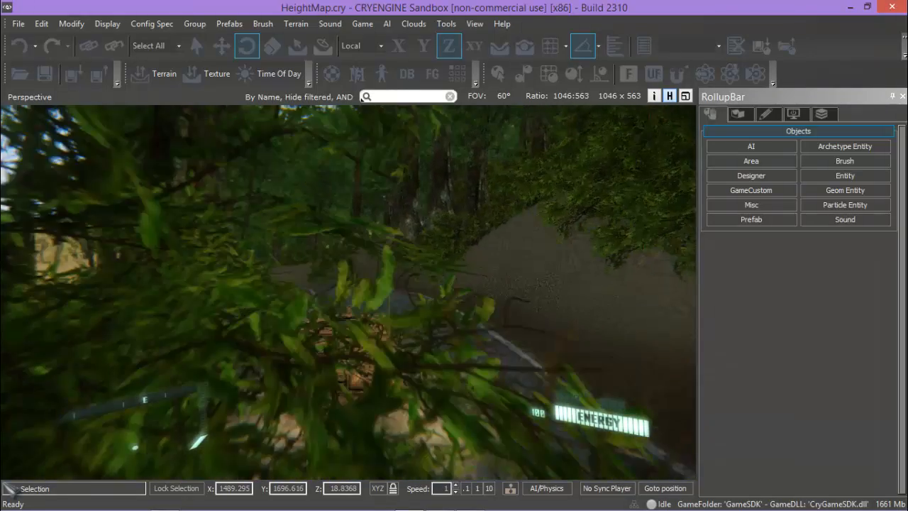
pyautogui.press('w')
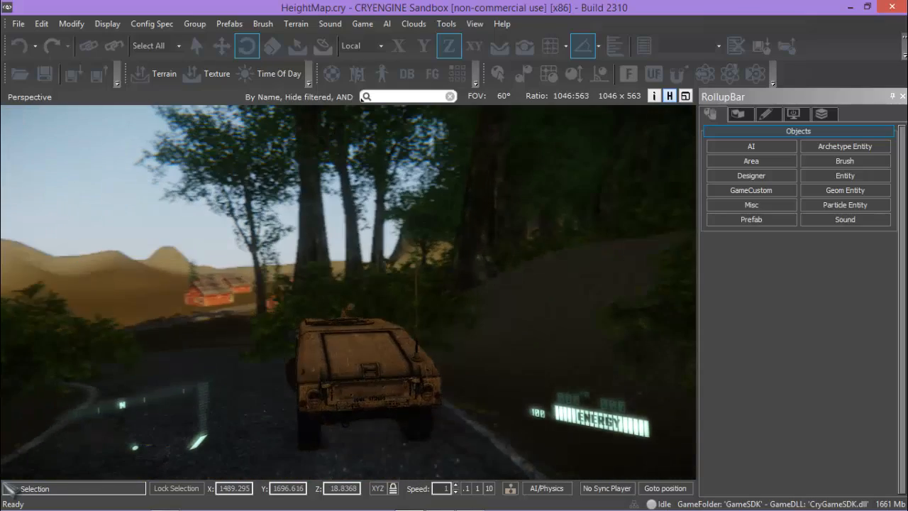
pyautogui.press('w')
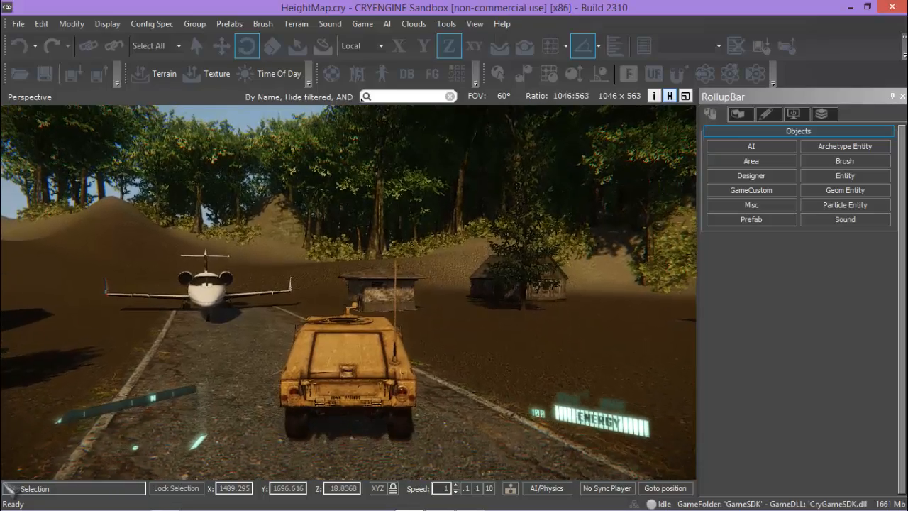
# Step: Get out of the HMMWV, look around the village in first-person and third-person views, and return to editing
pyautogui.press('f')
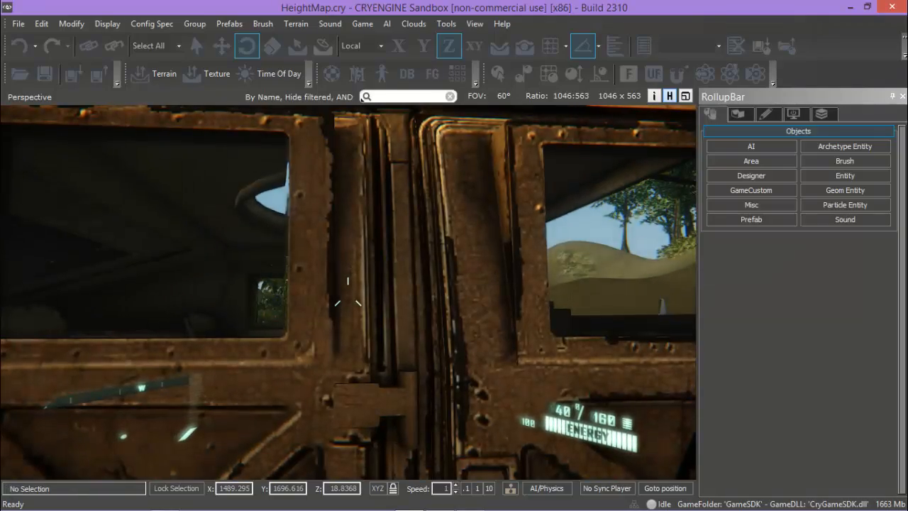
pyautogui.press('F1')
pyautogui.press('w')
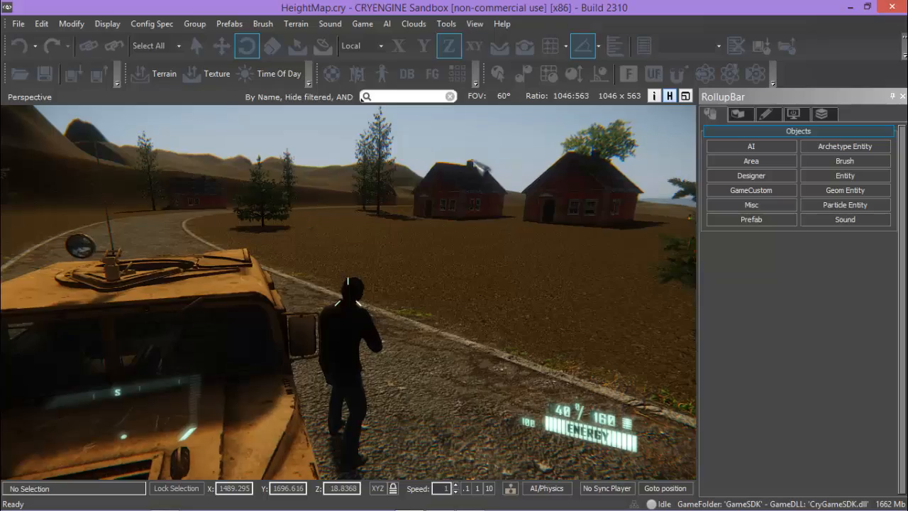
pyautogui.press('F1')
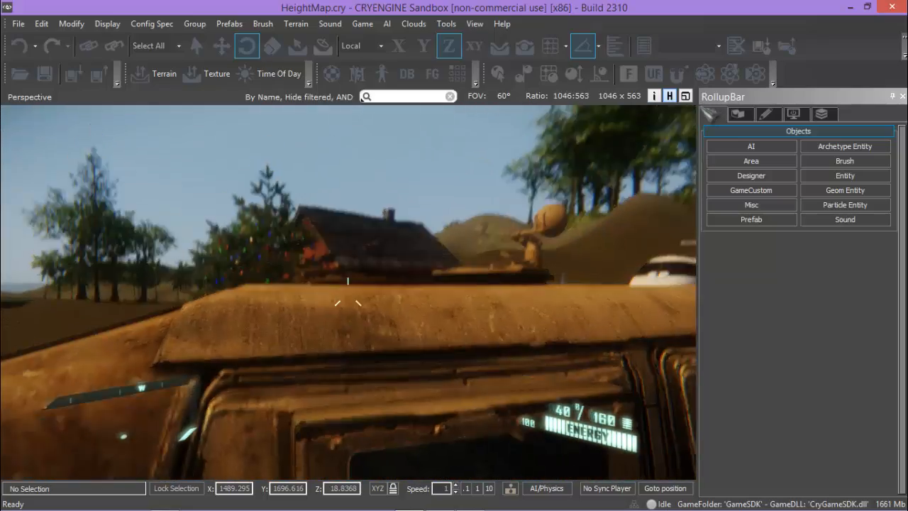
pyautogui.press('F1')
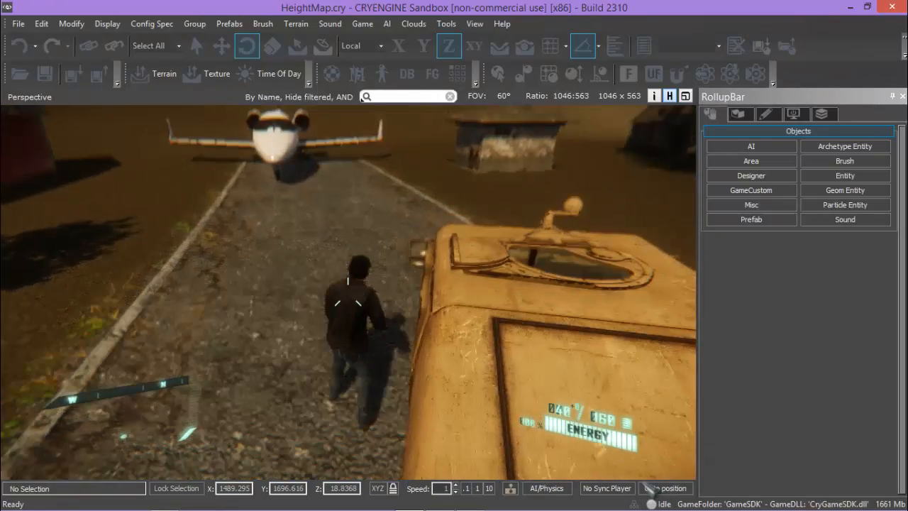
pyautogui.press('Escape')
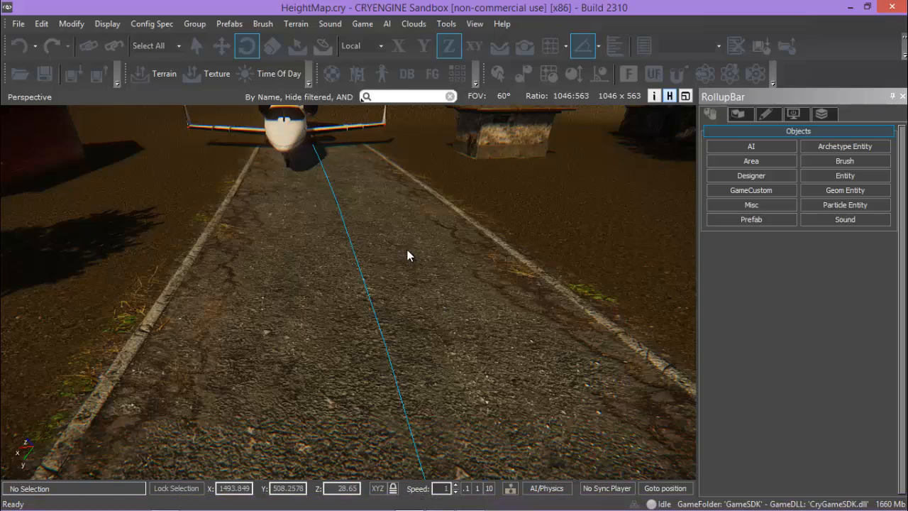
# Step: Set the density of the jungle_tree_large_big_grey_green_con vegetation object in the Arvores group to 15
pyautogui.moveTo(409, 247); pyautogui.dragTo(409, 248, button='middle')
pyautogui.moveTo(398, 208); pyautogui.dragTo(384, 243, button='right')
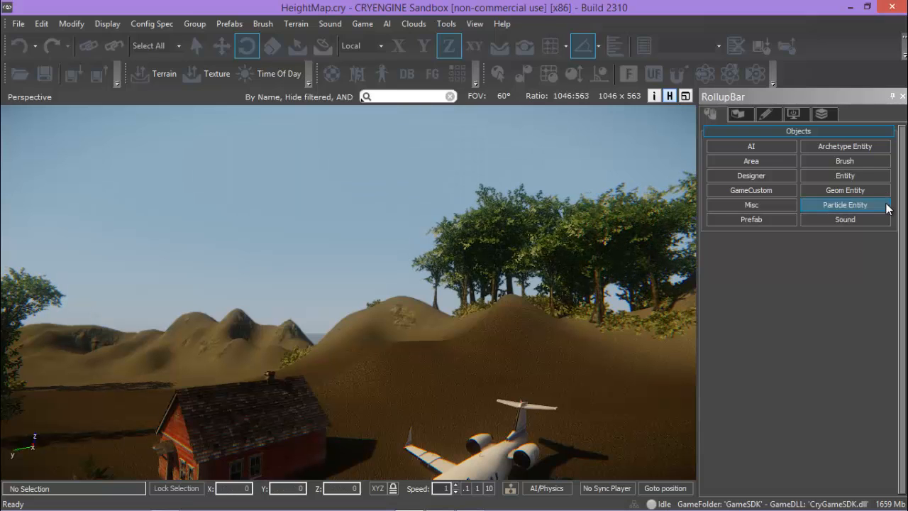
pyautogui.click(744, 115)
pyautogui.click(753, 159)
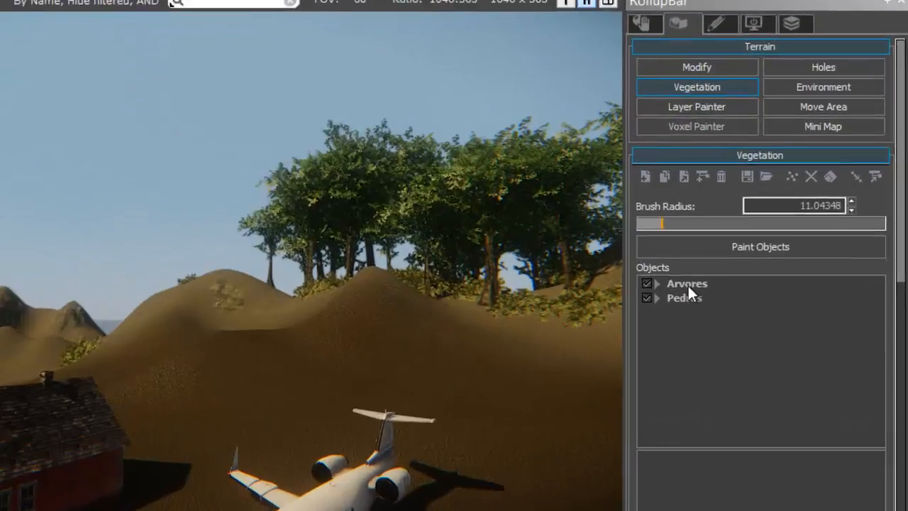
pyautogui.click(742, 307)
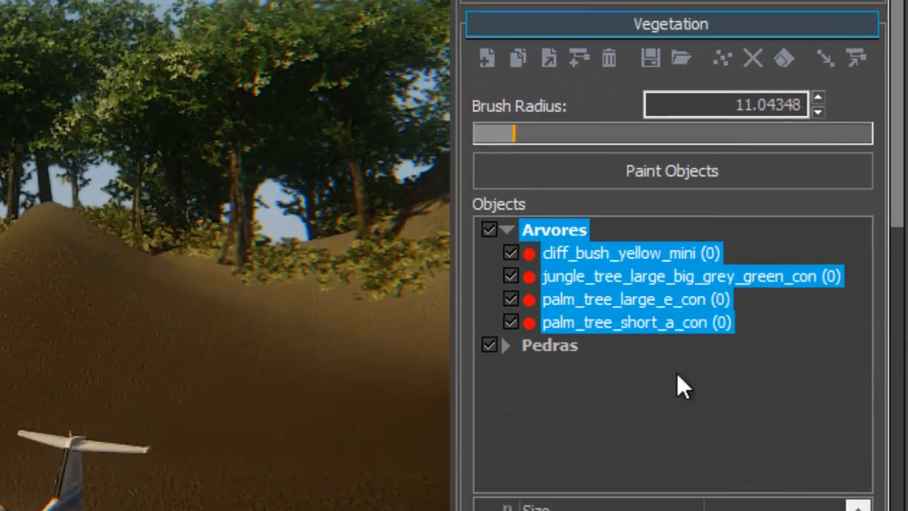
pyautogui.click(644, 344)
pyautogui.click(640, 277)
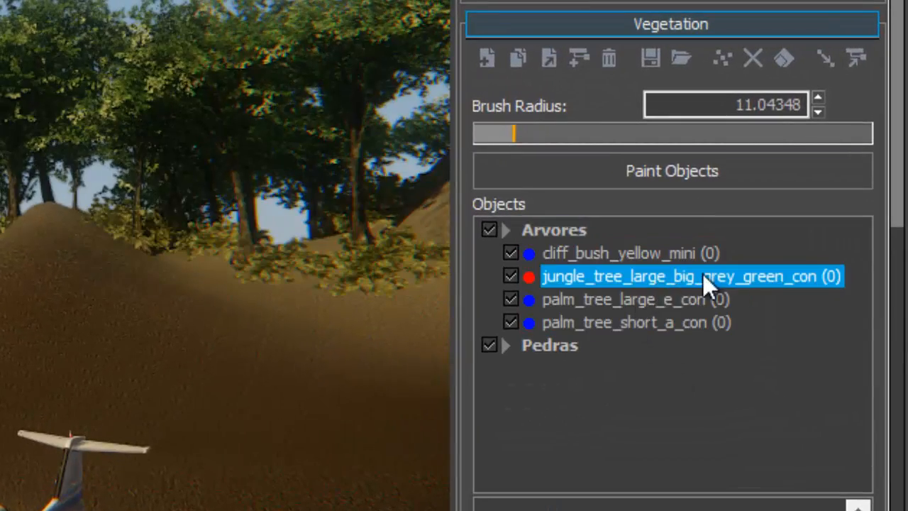
pyautogui.moveTo(896, 216); pyautogui.dragTo(901, 497)
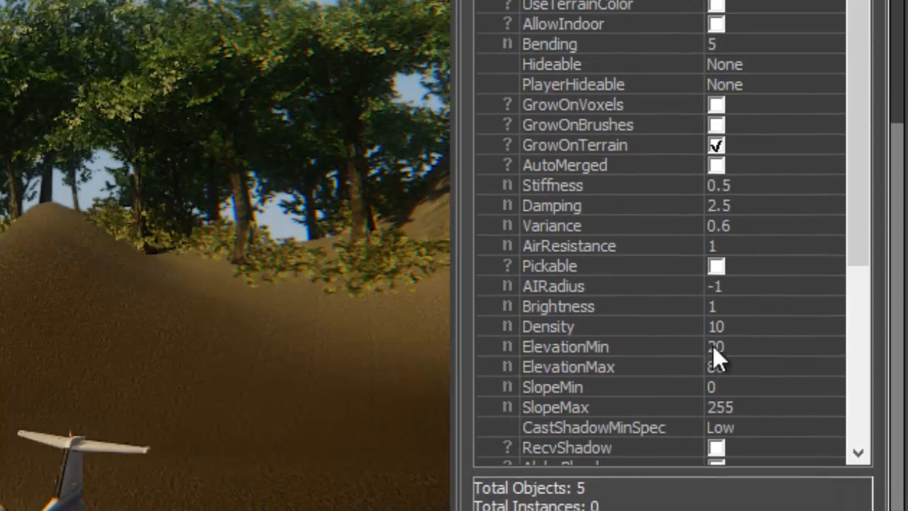
pyautogui.click(738, 327)
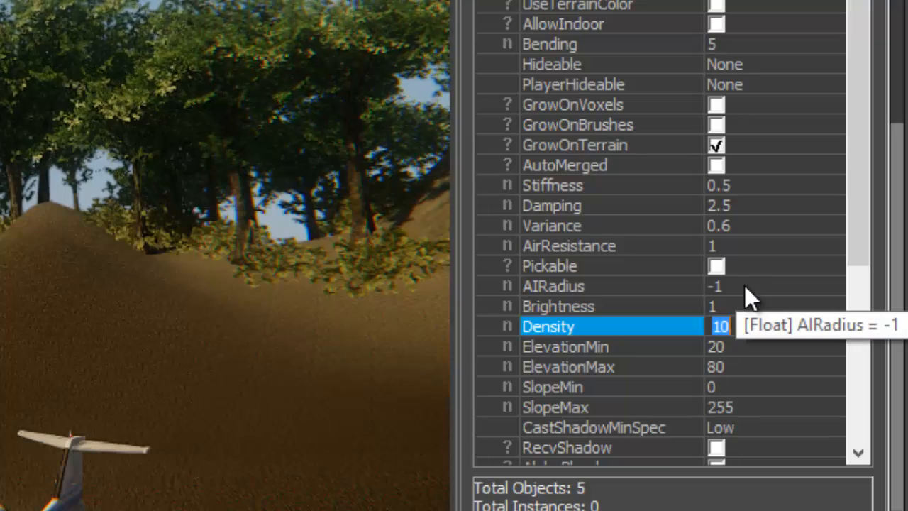
pyautogui.write('15')
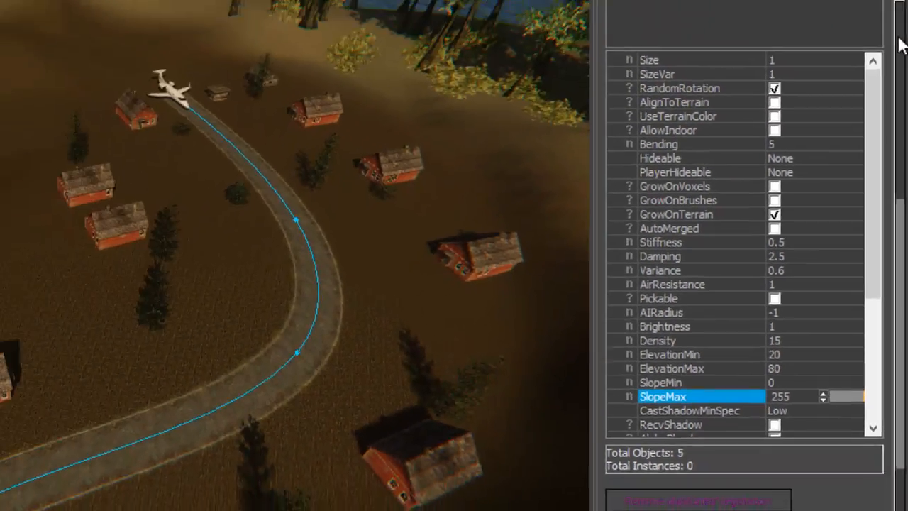
# Step: Switch from vegetation editing to the Layer Painter and choose the Areia texture layer for painting
pyautogui.click(900, 38)
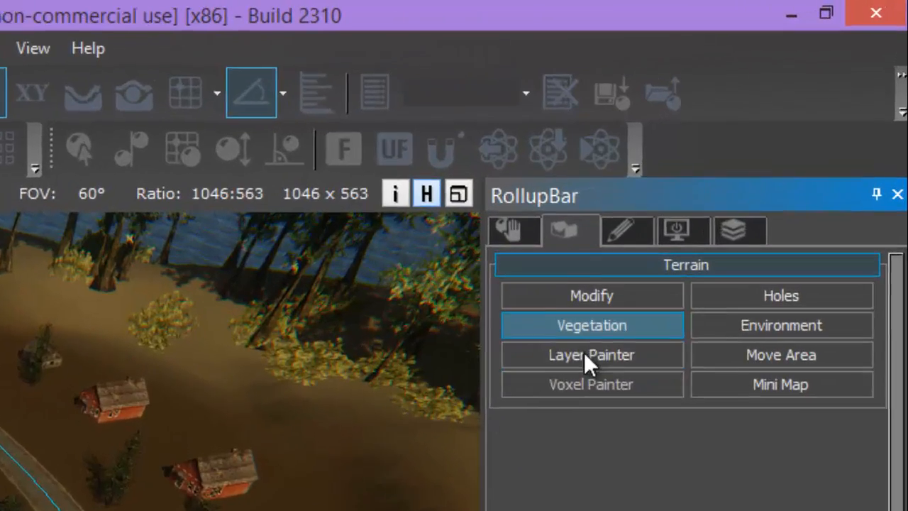
pyautogui.click(773, 175)
pyautogui.click(641, 295)
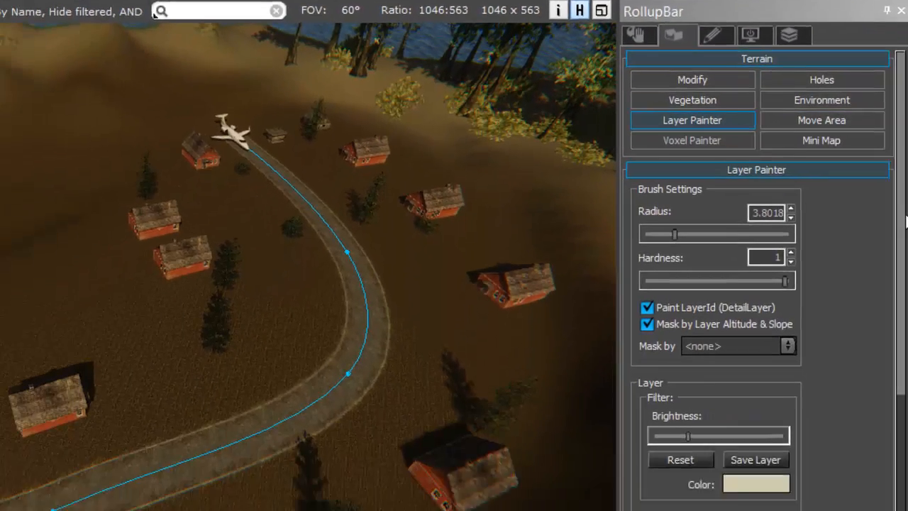
pyautogui.scroll(-5, 894, 327)
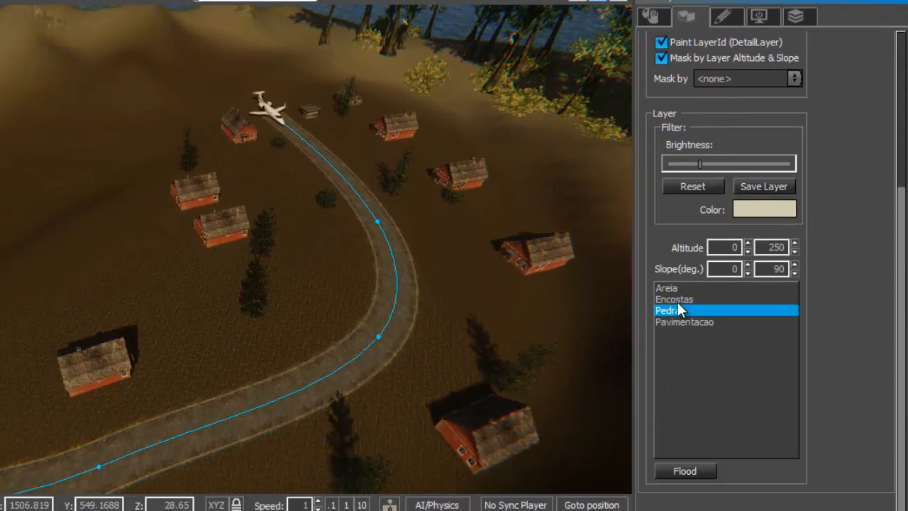
pyautogui.click(678, 300)
pyautogui.click(676, 288)
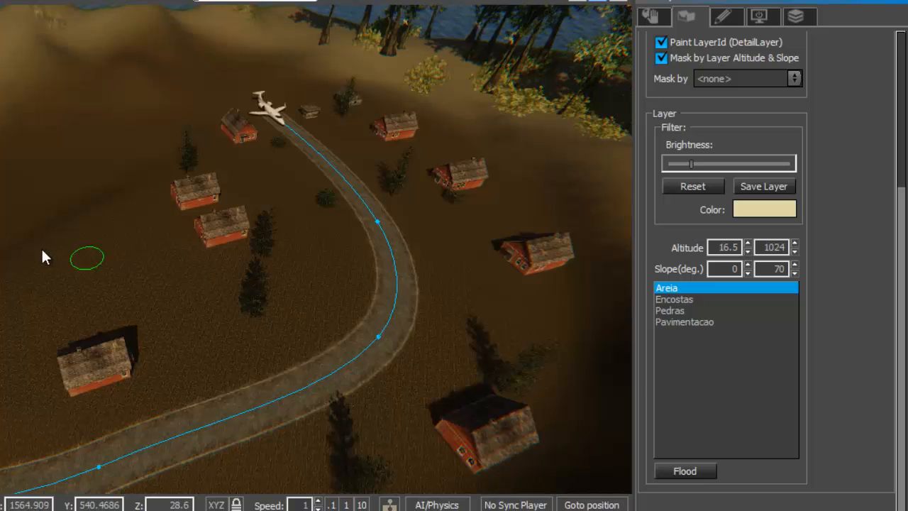
# Step: Set the brush radius to about 67.6 and paint the Areia layer over the hillsides around the red houses
pyautogui.click(904, 69)
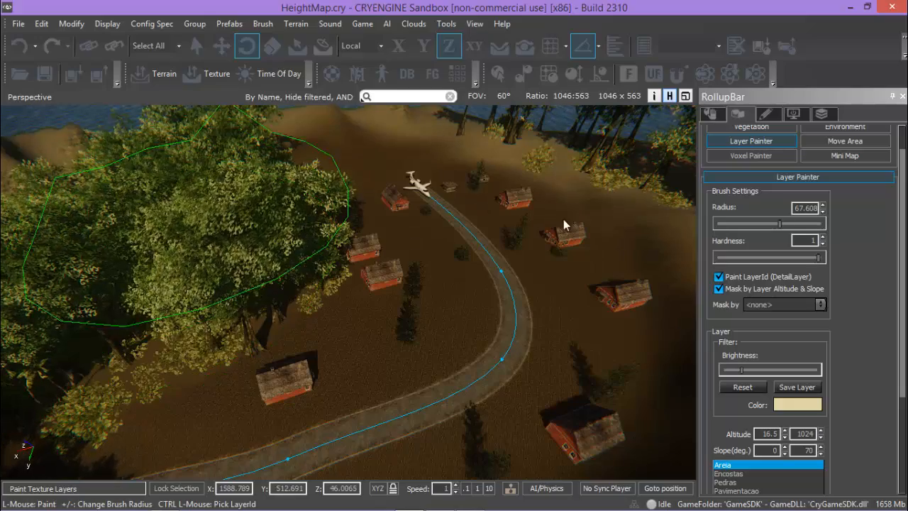
pyautogui.moveTo(613, 266); pyautogui.dragTo(609, 263, button='middle')
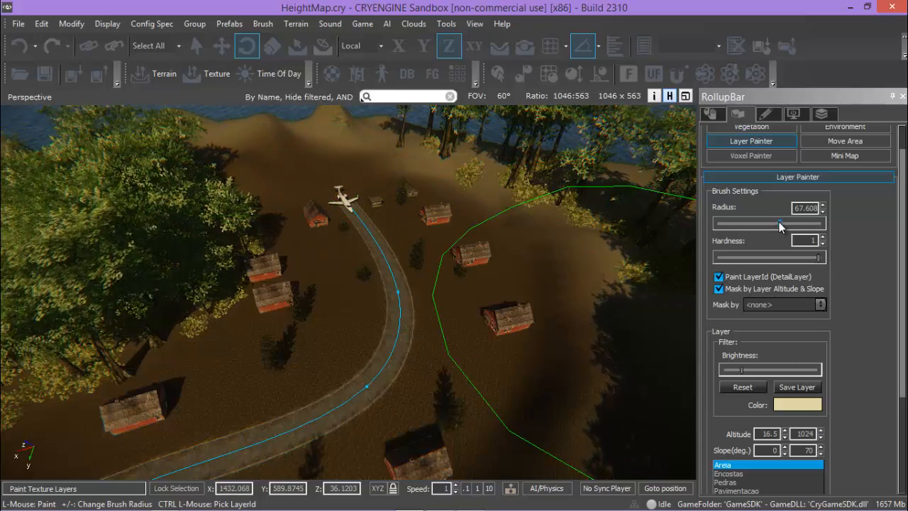
# Step: Set the brush radius to about 25.1 and examine the trees and terrain around the village houses and winding road
pyautogui.moveTo(781, 225); pyautogui.dragTo(769, 229)
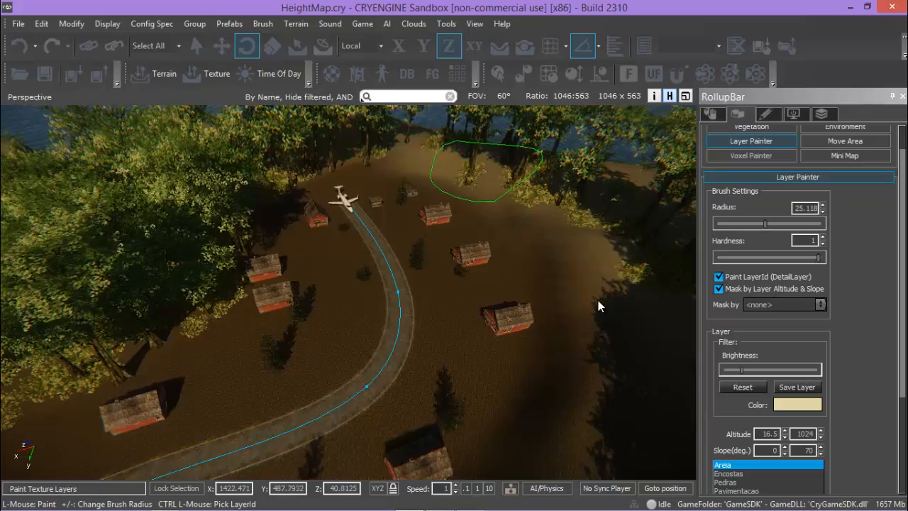
pyautogui.press('s')
pyautogui.moveTo(536, 379); pyautogui.dragTo(530, 398, button='right')
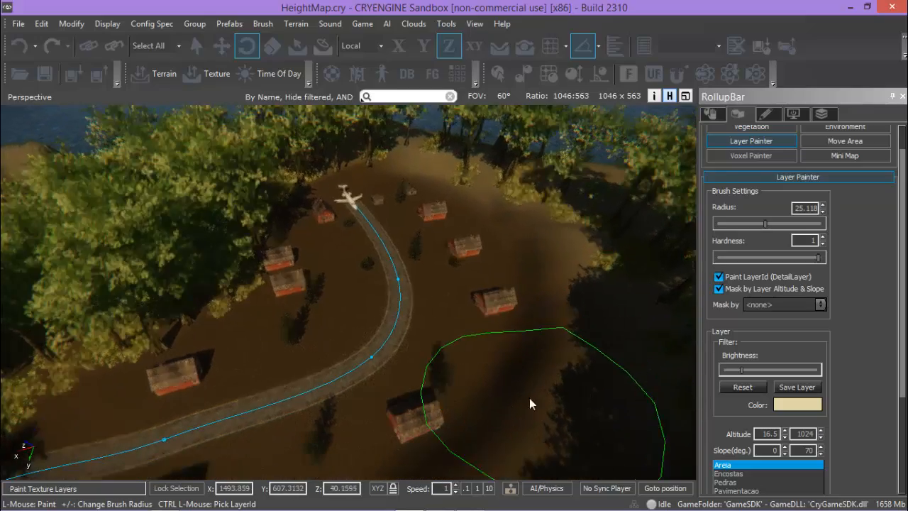
pyautogui.press('w')
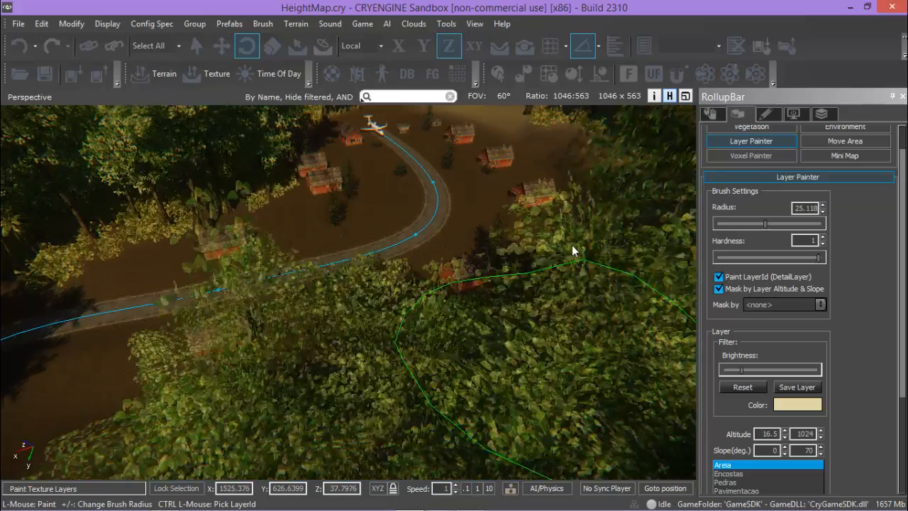
pyautogui.moveTo(572, 245); pyautogui.dragTo(559, 312, button='middle')
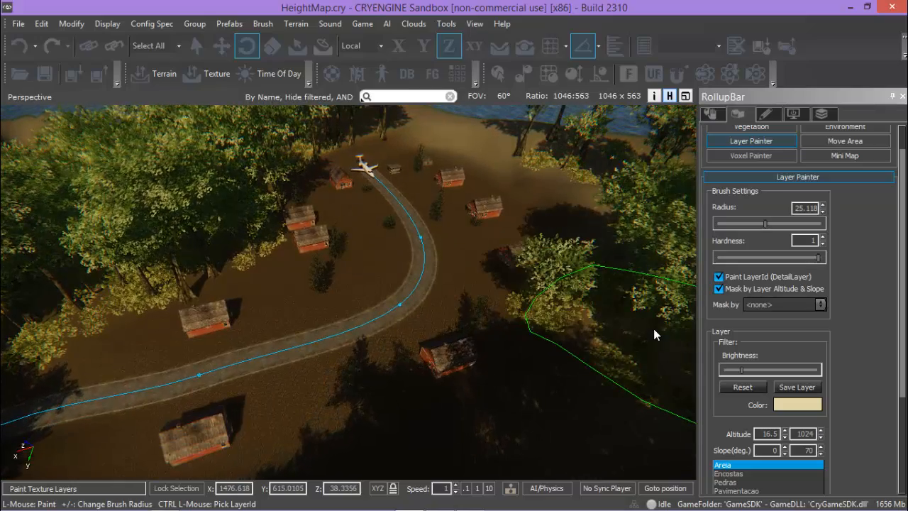
pyautogui.press('w')
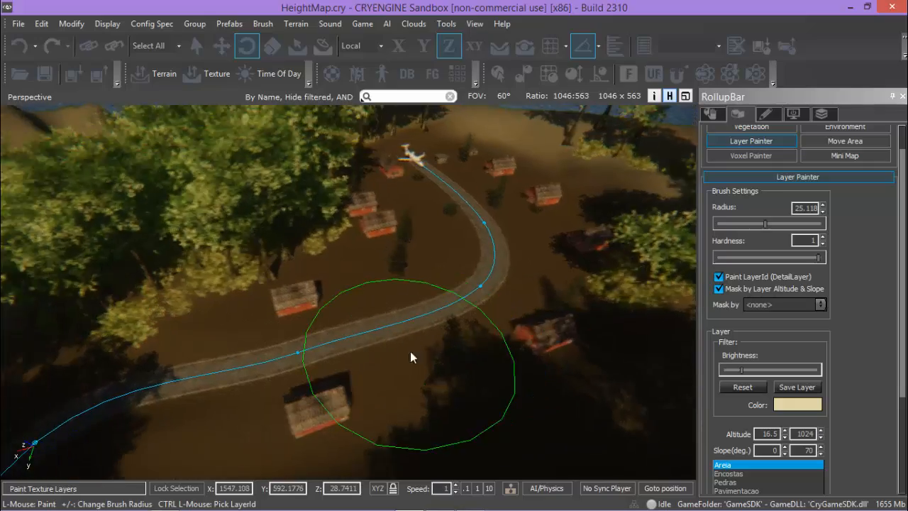
pyautogui.press('s')
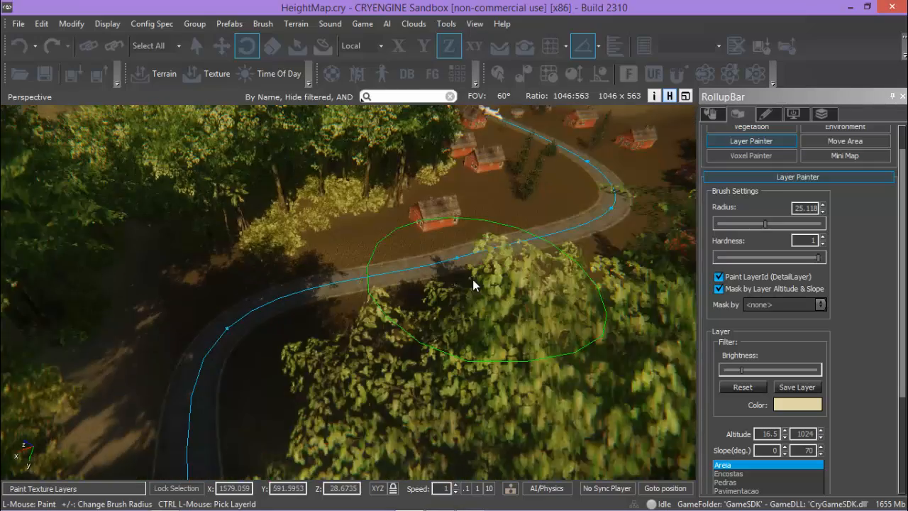
pyautogui.moveTo(477, 276); pyautogui.dragTo(449, 266, button='right')
pyautogui.moveTo(449, 266); pyautogui.dragTo(450, 301, button='middle')
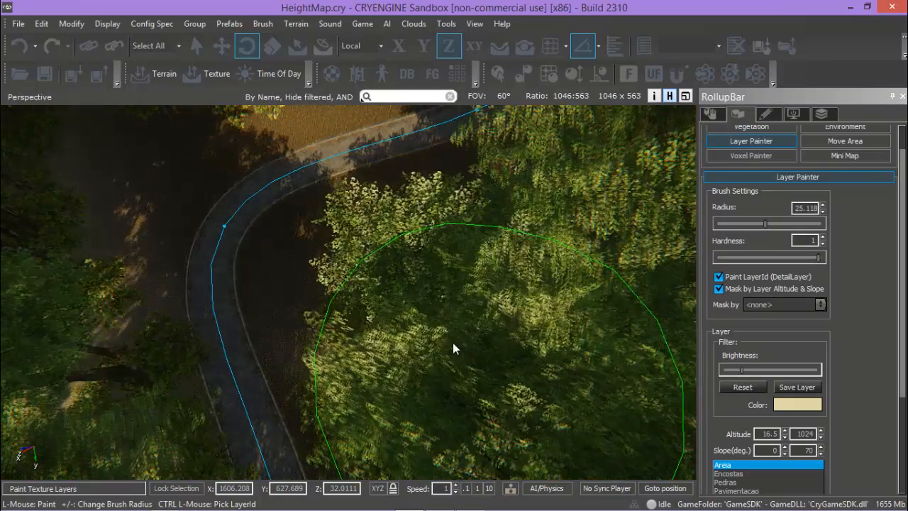
pyautogui.moveTo(419, 291); pyautogui.dragTo(442, 327, button='middle')
pyautogui.moveTo(636, 251); pyautogui.dragTo(446, 233, button='right')
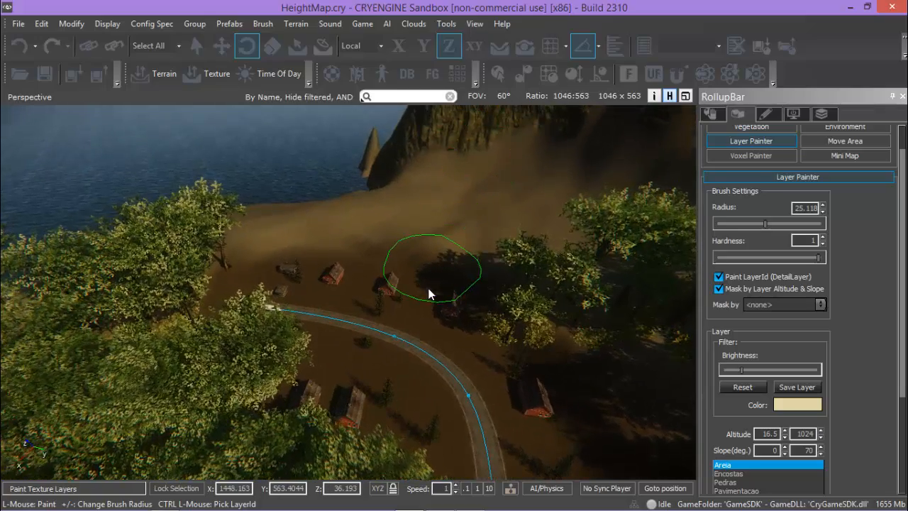
pyautogui.moveTo(429, 288)
pyautogui.mouseDown(button='right')
pyautogui.moveTo(435, 252)
pyautogui.moveTo(440, 296)
pyautogui.moveTo(460, 269)
pyautogui.moveTo(481, 267)
pyautogui.moveTo(469, 226)
pyautogui.moveTo(463, 231)
pyautogui.mouseUp(button='right')
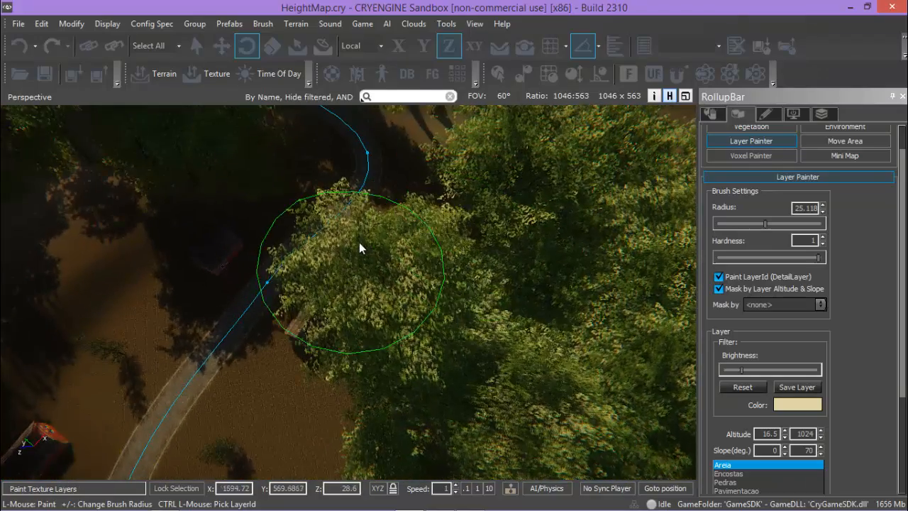
pyautogui.moveTo(360, 242); pyautogui.dragTo(362, 248, button='right')
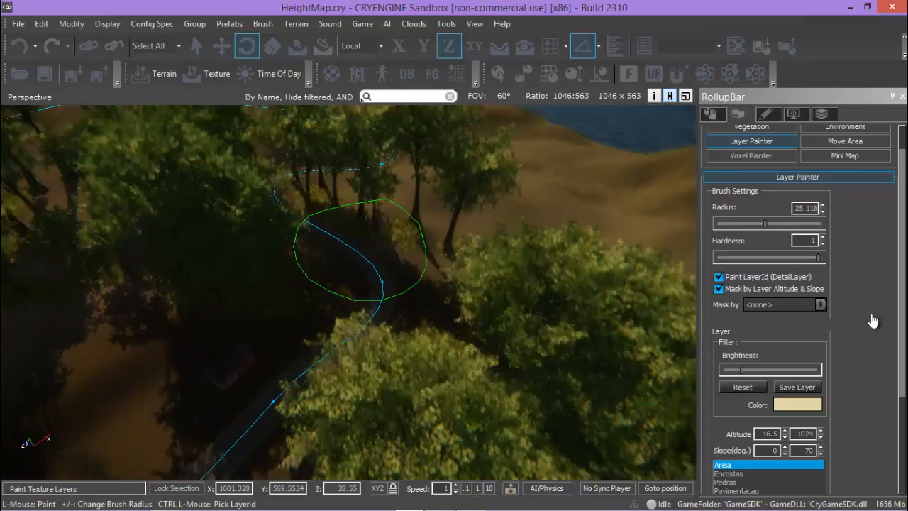
# Step: Choose the Pavimentacao layer, raise its brightness, and paint a patch beside the road around the nearby house
pyautogui.click(750, 489)
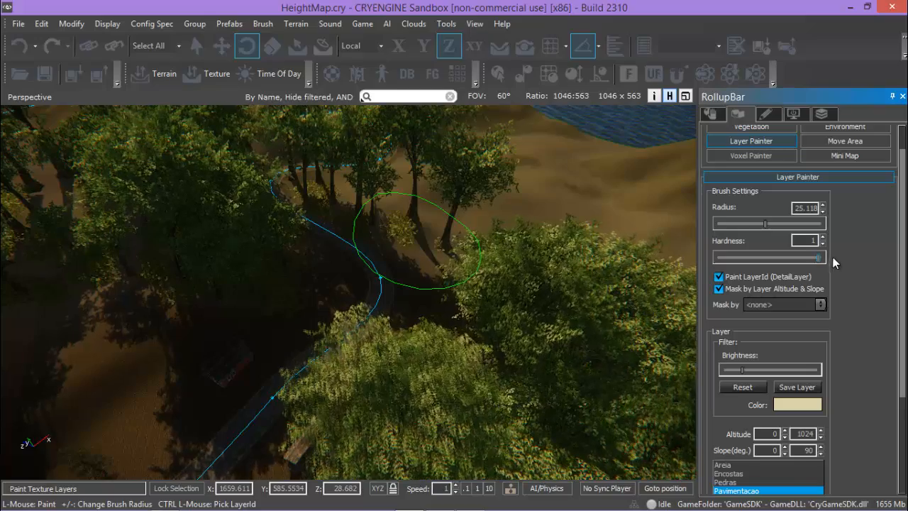
pyautogui.click(741, 384)
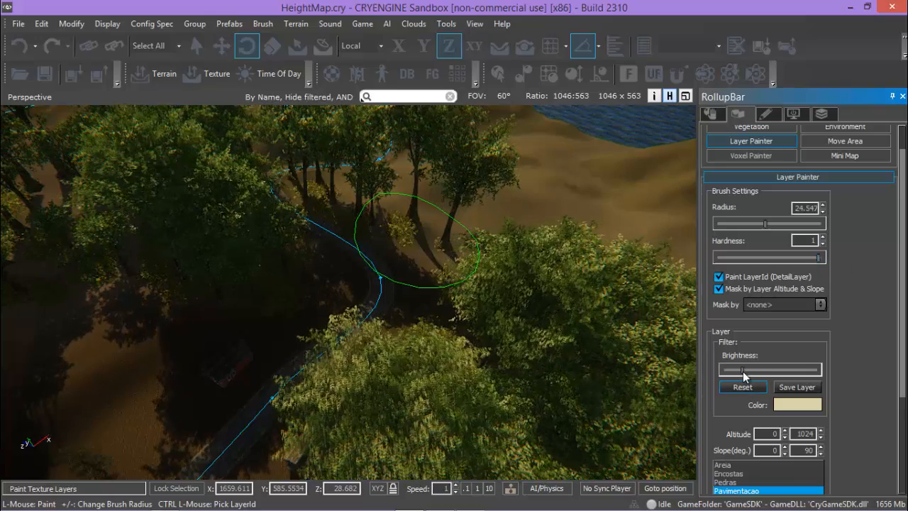
pyautogui.moveTo(743, 371); pyautogui.dragTo(761, 369)
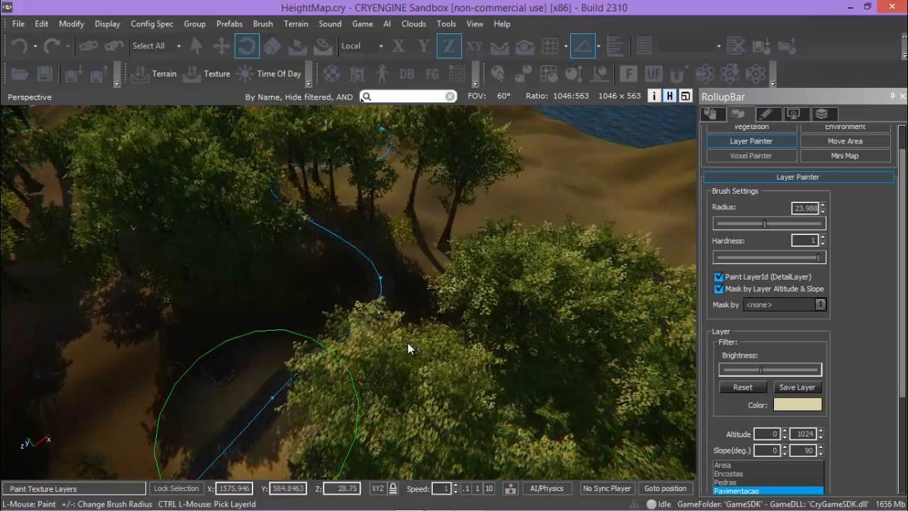
pyautogui.moveTo(405, 364)
pyautogui.mouseDown(button='middle')
pyautogui.moveTo(381, 376)
pyautogui.moveTo(428, 373)
pyautogui.moveTo(450, 361)
pyautogui.mouseUp(button='middle')
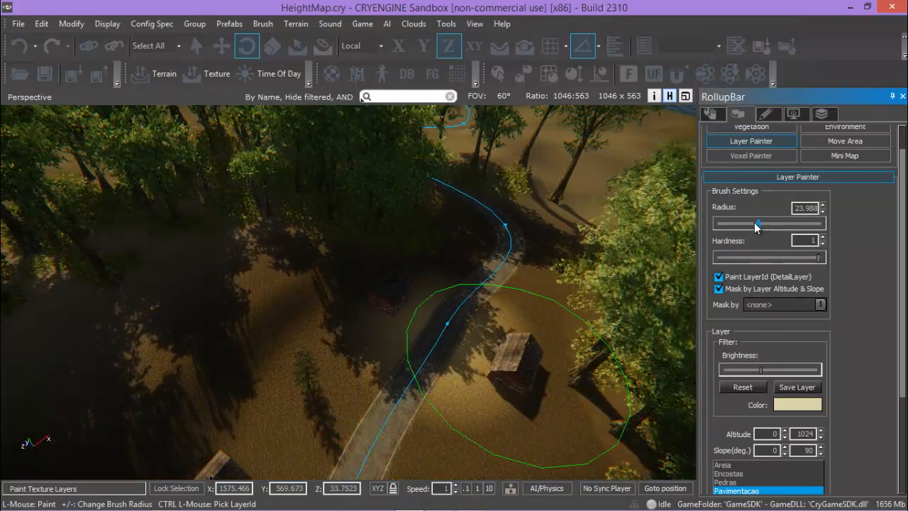
# Step: Set the brush radius to 12 and paint the Pavimentacao layer along both sides of the curved road between the houses
pyautogui.moveTo(757, 225); pyautogui.dragTo(750, 226)
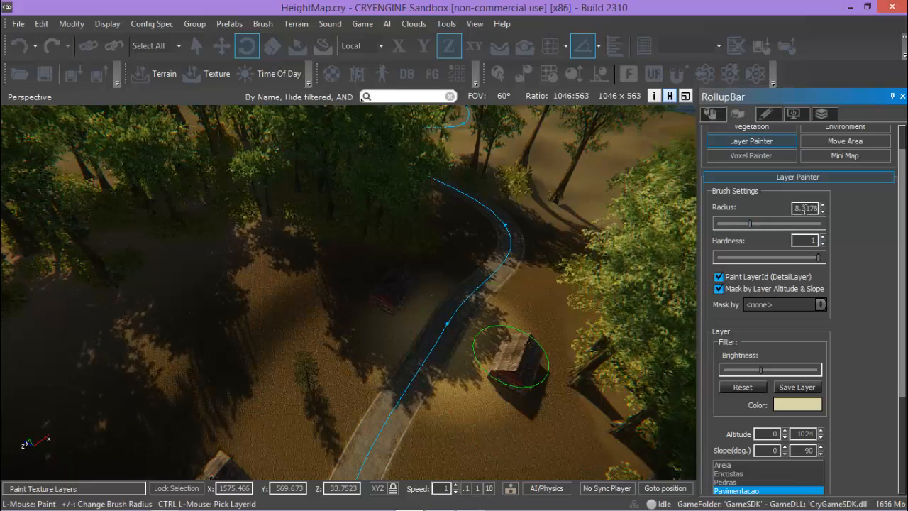
pyautogui.click(816, 211)
pyautogui.doubleClick(815, 210)
pyautogui.write('12')
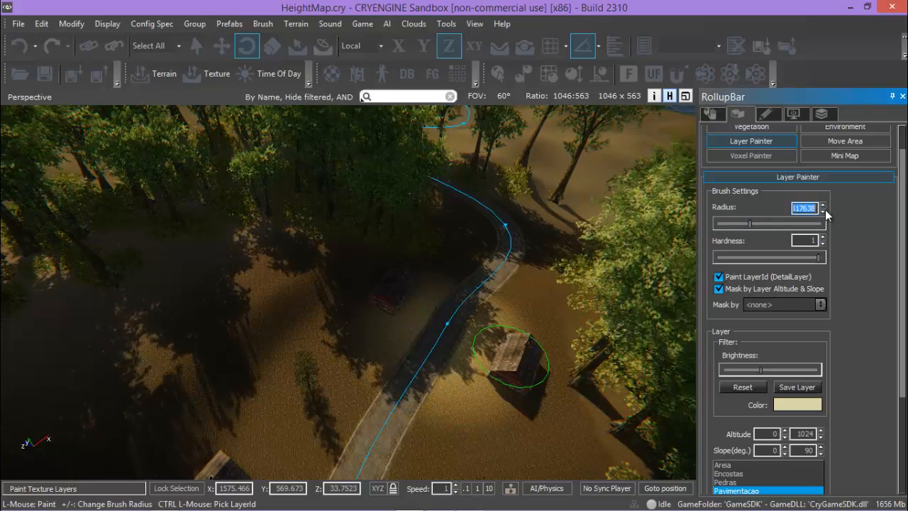
pyautogui.press('Return')
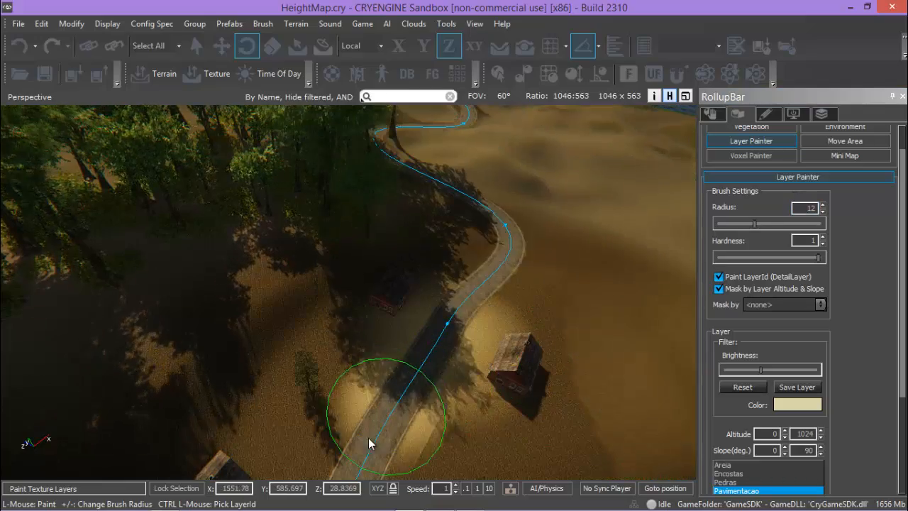
pyautogui.moveTo(453, 391)
pyautogui.mouseDown(button='right')
pyautogui.moveTo(406, 434)
pyautogui.moveTo(398, 430)
pyautogui.mouseUp(button='right')
pyautogui.moveTo(385, 255)
pyautogui.mouseDown()
pyautogui.moveTo(271, 394)
pyautogui.moveTo(251, 436)
pyautogui.mouseUp()
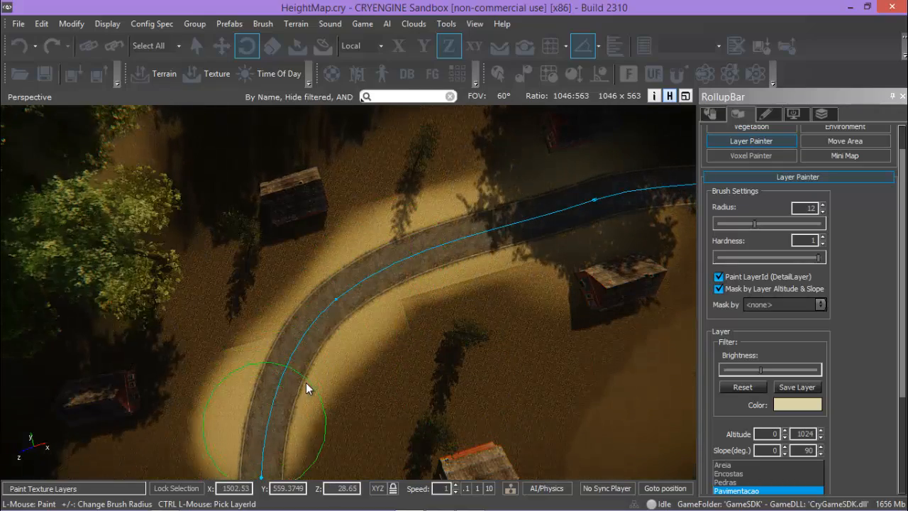
# Step: Paint the Pavimentacao layer along the village road's straight section and around the parked airplane
pyautogui.moveTo(310, 394); pyautogui.dragTo(308, 372, button='middle')
pyautogui.moveTo(312, 373); pyautogui.dragTo(295, 348)
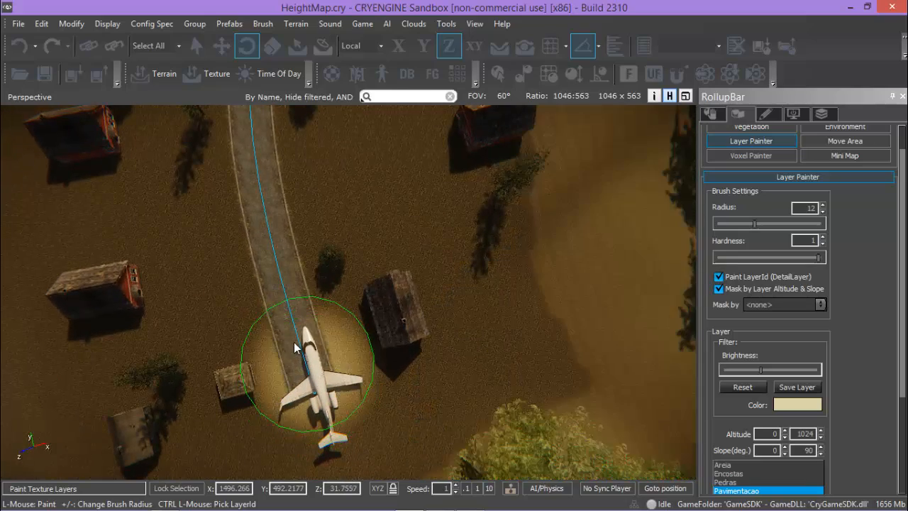
pyautogui.moveTo(260, 154); pyautogui.dragTo(262, 136)
pyautogui.moveTo(268, 118); pyautogui.dragTo(222, 243, button='middle')
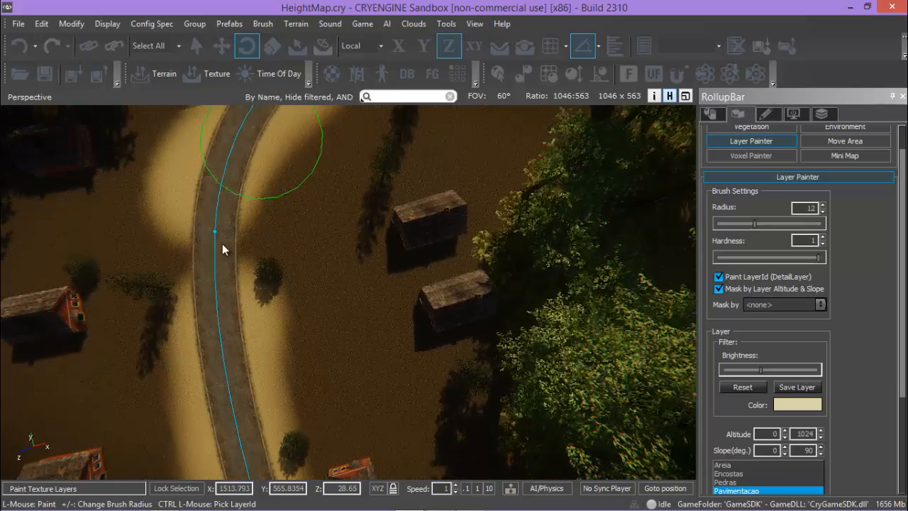
pyautogui.moveTo(204, 281); pyautogui.dragTo(312, 217, button='middle')
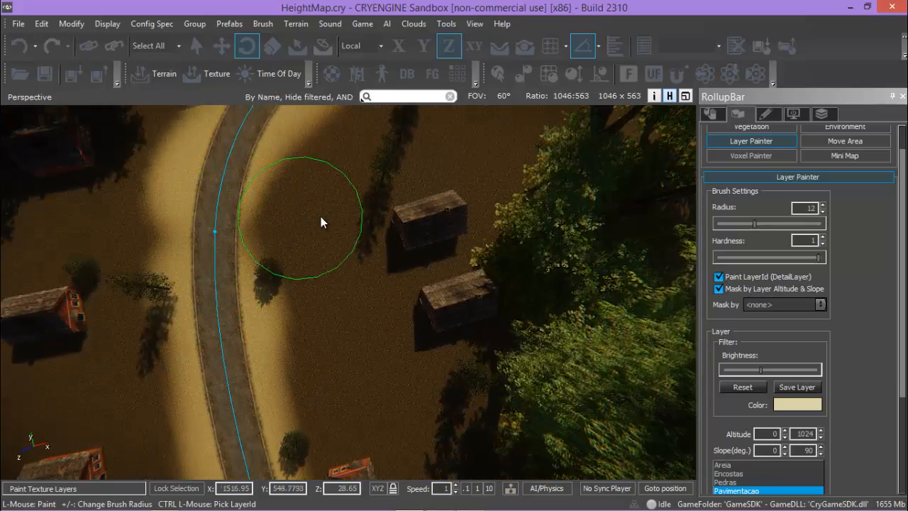
# Step: Paint the Pavimentacao layer along the road's bends through the trees beyond the village
pyautogui.moveTo(330, 204)
pyautogui.mouseDown(button='right')
pyautogui.moveTo(322, 216)
pyautogui.moveTo(377, 233)
pyautogui.moveTo(359, 221)
pyautogui.moveTo(357, 205)
pyautogui.moveTo(362, 215)
pyautogui.mouseUp(button='right')
pyautogui.press('w')
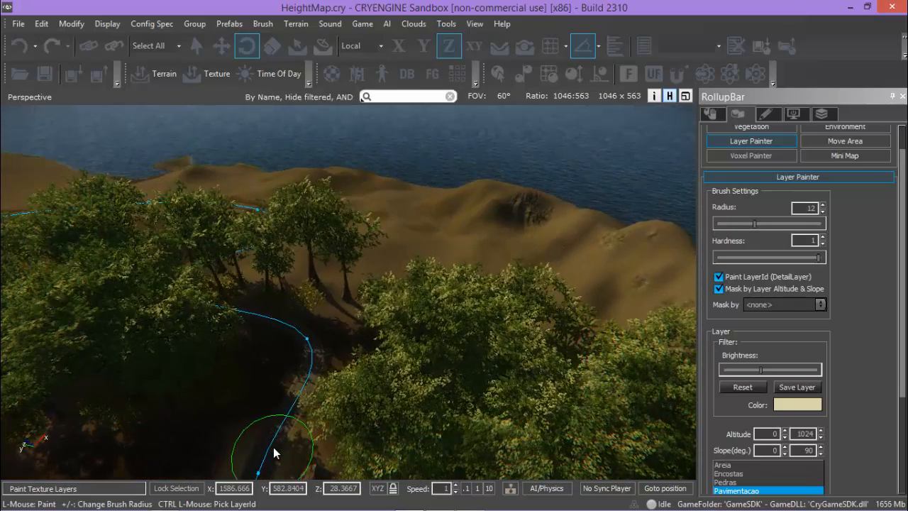
pyautogui.moveTo(276, 453); pyautogui.dragTo(287, 431)
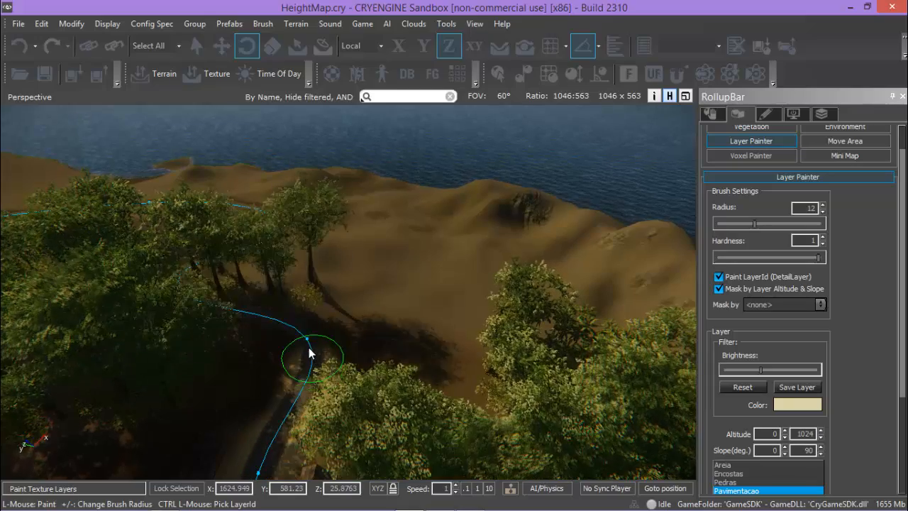
pyautogui.moveTo(251, 315); pyautogui.dragTo(219, 305)
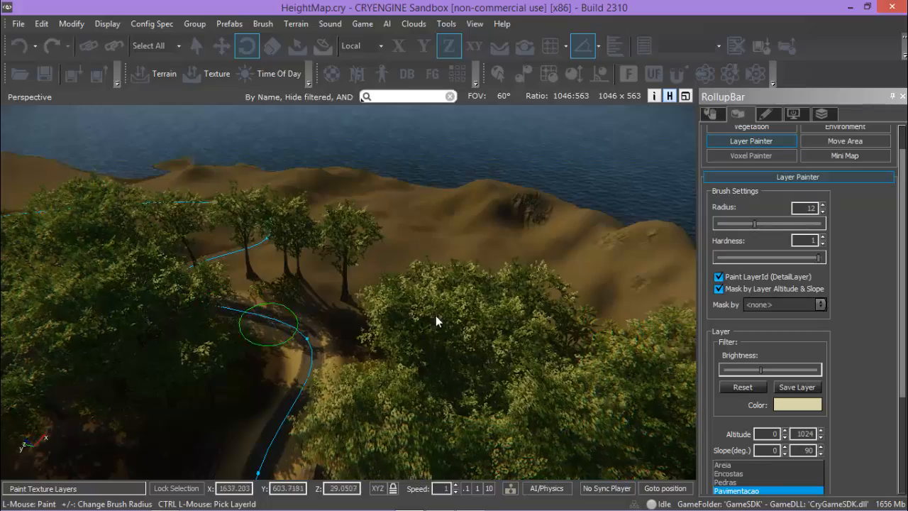
pyautogui.scroll(5, 517, 319)
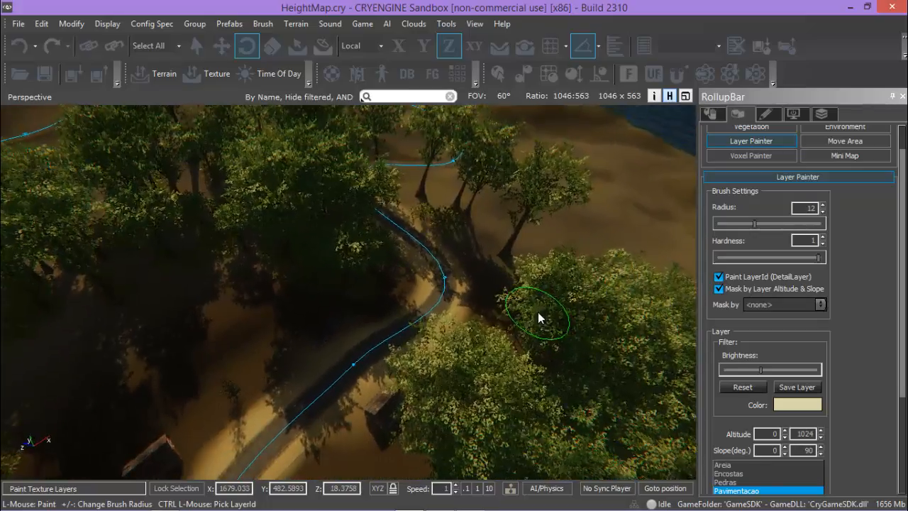
pyautogui.scroll(3, 225, 363)
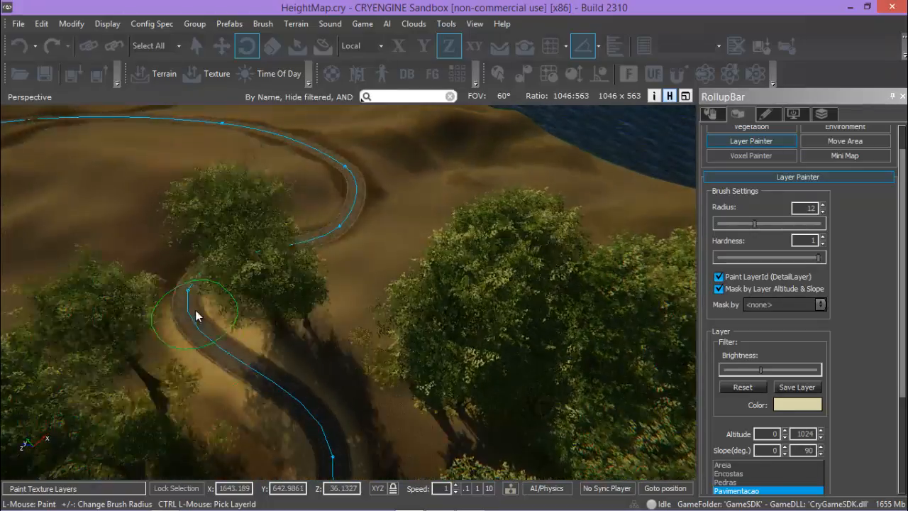
# Step: Paint a Pavimentacao trail from the road down to the shoreline and over the small islet
pyautogui.moveTo(203, 282)
pyautogui.mouseDown(button='right')
pyautogui.moveTo(243, 253)
pyautogui.moveTo(349, 215)
pyautogui.moveTo(314, 231)
pyautogui.moveTo(299, 297)
pyautogui.moveTo(284, 207)
pyautogui.moveTo(325, 372)
pyautogui.moveTo(325, 300)
pyautogui.moveTo(258, 201)
pyautogui.moveTo(158, 146)
pyautogui.moveTo(71, 146)
pyautogui.moveTo(85, 248)
pyautogui.moveTo(71, 232)
pyautogui.moveTo(319, 201)
pyautogui.moveTo(174, 256)
pyautogui.moveTo(166, 241)
pyautogui.moveTo(270, 215)
pyautogui.moveTo(93, 290)
pyautogui.moveTo(28, 383)
pyautogui.moveTo(16, 367)
pyautogui.moveTo(128, 381)
pyautogui.moveTo(121, 248)
pyautogui.moveTo(126, 361)
pyautogui.moveTo(31, 430)
pyautogui.moveTo(211, 356)
pyautogui.moveTo(244, 391)
pyautogui.moveTo(252, 348)
pyautogui.moveTo(117, 470)
pyautogui.moveTo(284, 348)
pyautogui.moveTo(298, 321)
pyautogui.moveTo(346, 474)
pyautogui.mouseUp(button='right')
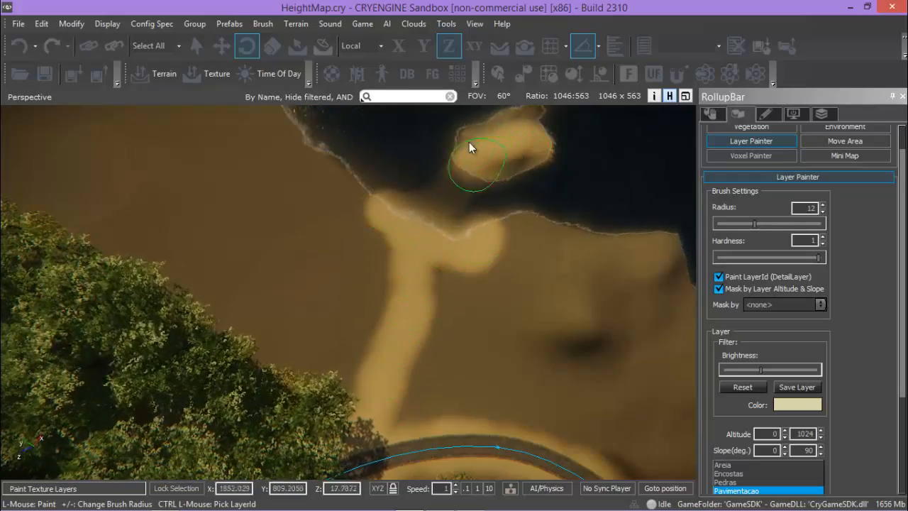
pyautogui.moveTo(510, 172)
pyautogui.mouseDown(button='right')
pyautogui.moveTo(334, 436)
pyautogui.moveTo(391, 365)
pyautogui.moveTo(385, 389)
pyautogui.moveTo(357, 419)
pyautogui.moveTo(481, 345)
pyautogui.moveTo(436, 297)
pyautogui.moveTo(426, 341)
pyautogui.moveTo(383, 408)
pyautogui.mouseUp(button='right')
# Step: Paint the Pavimentacao layer around the riverside houses and along the road across the bridge
pyautogui.moveTo(205, 449); pyautogui.dragTo(382, 364, button='right')
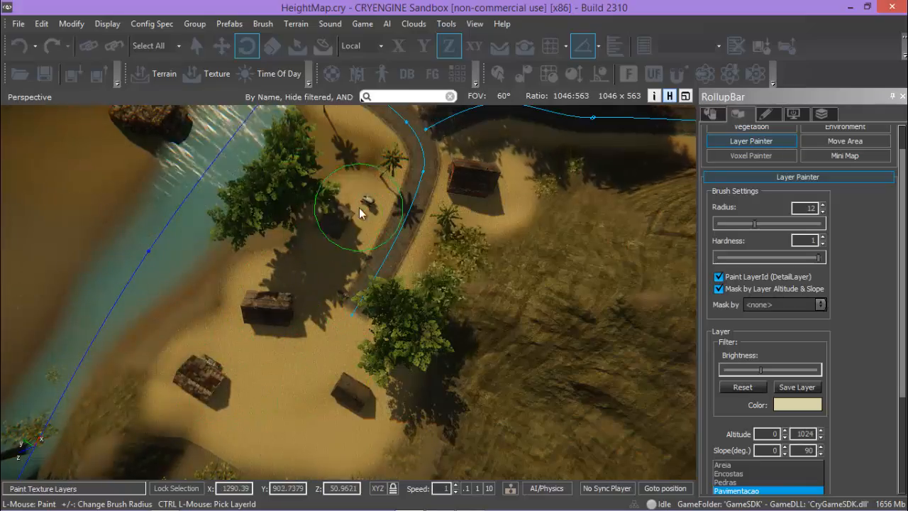
pyautogui.moveTo(359, 208); pyautogui.dragTo(530, 325, button='right')
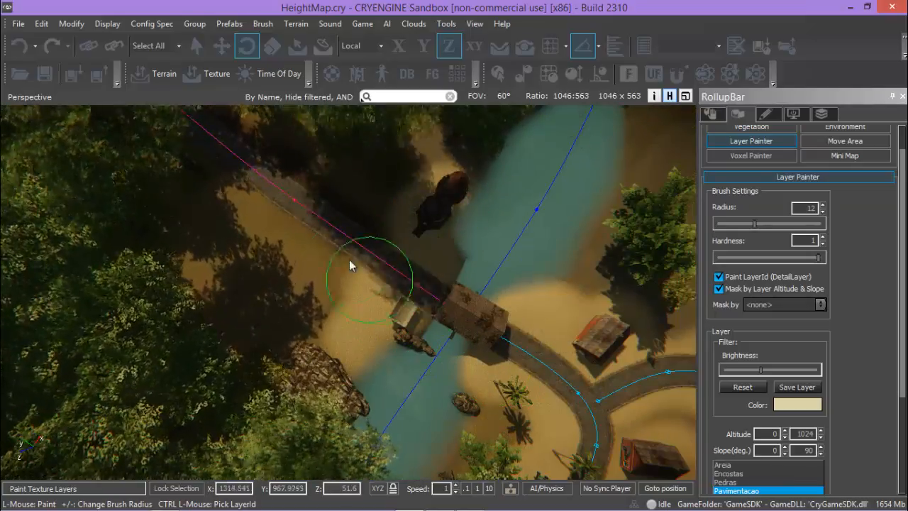
pyautogui.moveTo(483, 264); pyautogui.dragTo(371, 417, button='right')
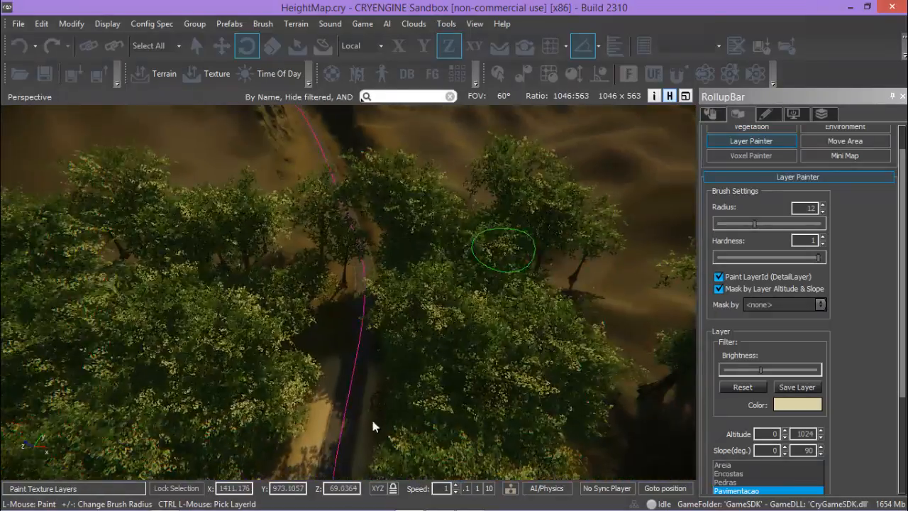
# Step: Set the brush radius to 15 and paint the Pavimentacao layer along the road through the forest and past the cliffs
pyautogui.click(824, 205)
pyautogui.moveTo(350, 358); pyautogui.dragTo(351, 333, button='right')
pyautogui.press('w')
pyautogui.moveTo(337, 284); pyautogui.dragTo(318, 435, button='right')
pyautogui.moveTo(369, 328)
pyautogui.mouseDown(button='right')
pyautogui.moveTo(324, 385)
pyautogui.moveTo(315, 241)
pyautogui.mouseUp(button='right')
pyautogui.press('w')
pyautogui.moveTo(307, 299); pyautogui.dragTo(350, 324, button='right')
pyautogui.press('w')
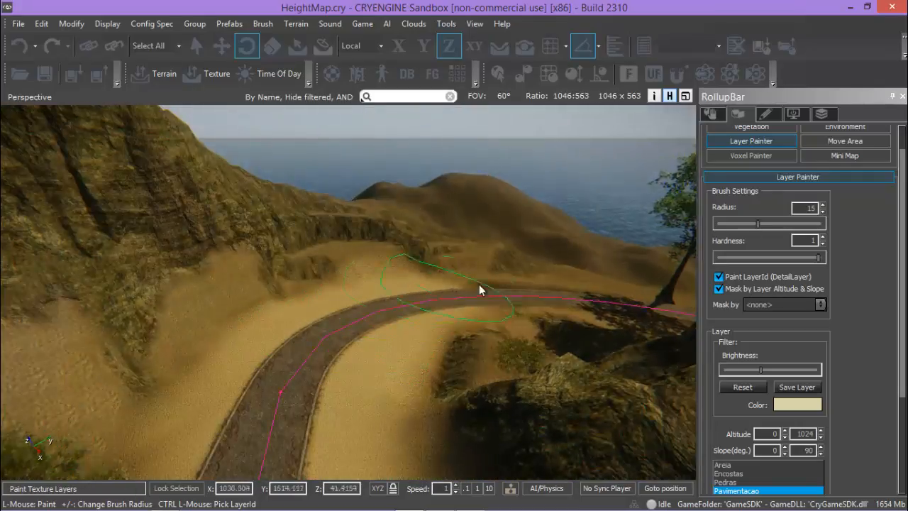
pyautogui.press('w')
pyautogui.moveTo(479, 285)
pyautogui.mouseDown(button='right')
pyautogui.moveTo(397, 315)
pyautogui.moveTo(378, 309)
pyautogui.moveTo(416, 418)
pyautogui.moveTo(455, 346)
pyautogui.moveTo(515, 347)
pyautogui.moveTo(324, 357)
pyautogui.moveTo(382, 296)
pyautogui.moveTo(408, 245)
pyautogui.moveTo(399, 319)
pyautogui.moveTo(450, 300)
pyautogui.moveTo(314, 380)
pyautogui.moveTo(314, 263)
pyautogui.moveTo(332, 208)
pyautogui.moveTo(375, 217)
pyautogui.moveTo(378, 205)
pyautogui.moveTo(360, 237)
pyautogui.moveTo(210, 360)
pyautogui.moveTo(138, 287)
pyautogui.moveTo(263, 368)
pyautogui.moveTo(126, 324)
pyautogui.moveTo(221, 246)
pyautogui.moveTo(363, 293)
pyautogui.moveTo(207, 426)
pyautogui.moveTo(258, 340)
pyautogui.moveTo(281, 395)
pyautogui.moveTo(299, 384)
pyautogui.moveTo(220, 415)
pyautogui.moveTo(212, 348)
pyautogui.moveTo(123, 302)
pyautogui.moveTo(73, 398)
pyautogui.moveTo(161, 454)
pyautogui.moveTo(398, 292)
pyautogui.moveTo(266, 437)
pyautogui.moveTo(424, 272)
pyautogui.moveTo(360, 387)
pyautogui.moveTo(331, 295)
pyautogui.moveTo(241, 365)
pyautogui.moveTo(335, 411)
pyautogui.moveTo(386, 332)
pyautogui.moveTo(454, 332)
pyautogui.moveTo(360, 342)
pyautogui.moveTo(347, 176)
pyautogui.moveTo(390, 166)
pyautogui.moveTo(682, 277)
pyautogui.moveTo(536, 266)
pyautogui.moveTo(438, 316)
pyautogui.moveTo(517, 323)
pyautogui.moveTo(483, 298)
pyautogui.moveTo(471, 273)
pyautogui.moveTo(433, 282)
pyautogui.moveTo(428, 191)
pyautogui.moveTo(406, 186)
pyautogui.moveTo(433, 158)
pyautogui.moveTo(384, 346)
pyautogui.mouseUp(button='right')
# Step: Paint a Pavimentacao trail over the open terrain between the rocky peaks
pyautogui.press('w')
pyautogui.press('w')
pyautogui.press('w')
pyautogui.press('w')
pyautogui.press('w')
pyautogui.press('w')
pyautogui.press('w')
pyautogui.press('w')
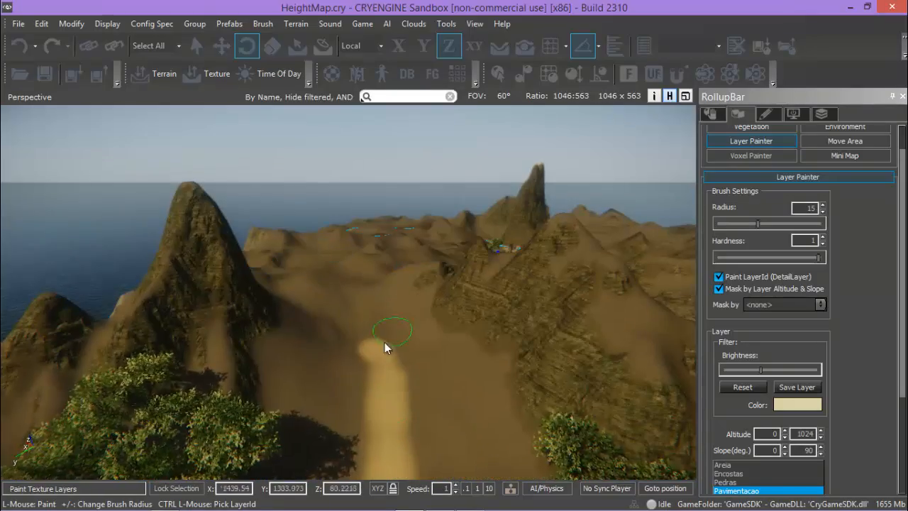
# Step: Extend the Pavimentacao trail across the hills until it joins the road near the river bridge
pyautogui.moveTo(424, 289)
pyautogui.mouseDown(button='right')
pyautogui.moveTo(375, 290)
pyautogui.moveTo(413, 365)
pyautogui.moveTo(415, 420)
pyautogui.mouseUp(button='right')
pyautogui.scroll(2, 415, 420)
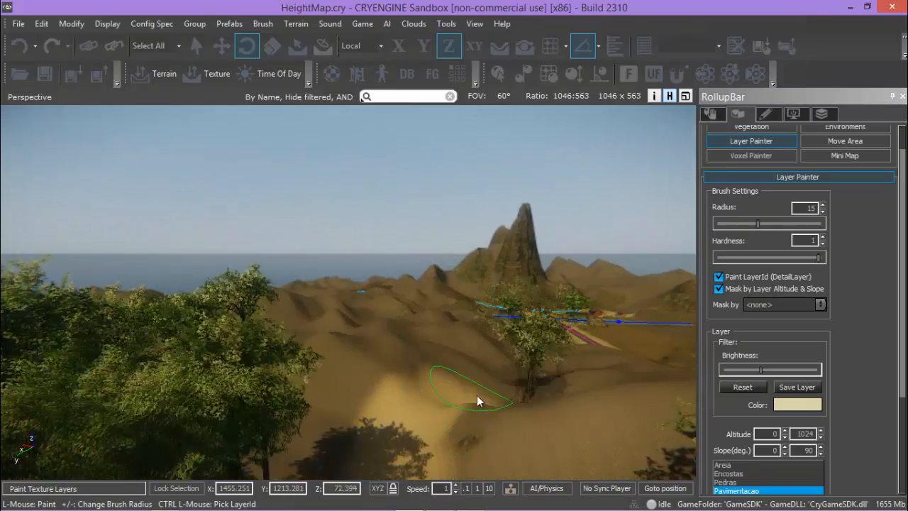
pyautogui.moveTo(477, 401); pyautogui.dragTo(530, 369, button='right')
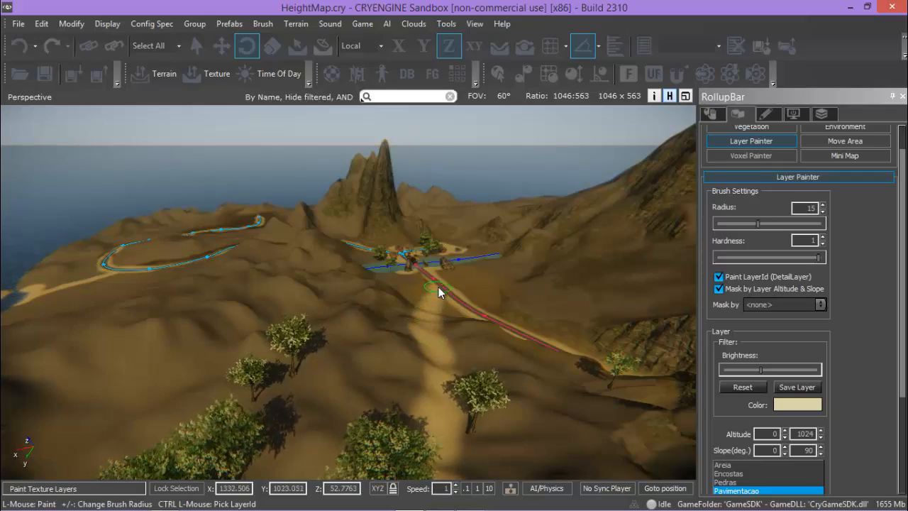
pyautogui.scroll(10, 439, 291)
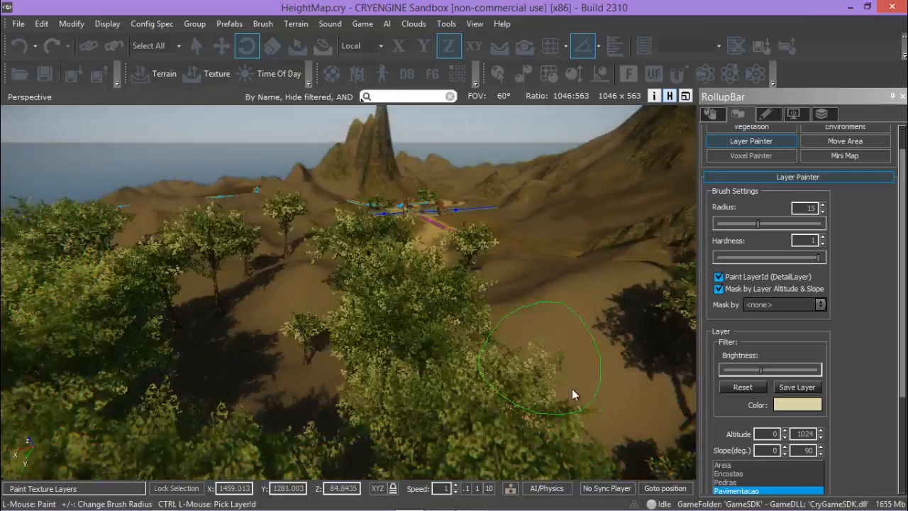
# Step: Set the cliff_bush_yellow_mini vegetation's minimum elevation to 16 and its maximum elevation to 200
pyautogui.moveTo(572, 389)
pyautogui.mouseDown(button='right')
pyautogui.moveTo(478, 376)
pyautogui.moveTo(485, 349)
pyautogui.moveTo(460, 342)
pyautogui.moveTo(452, 302)
pyautogui.moveTo(269, 298)
pyautogui.mouseUp(button='right')
pyautogui.press('Escape')
pyautogui.click(747, 162)
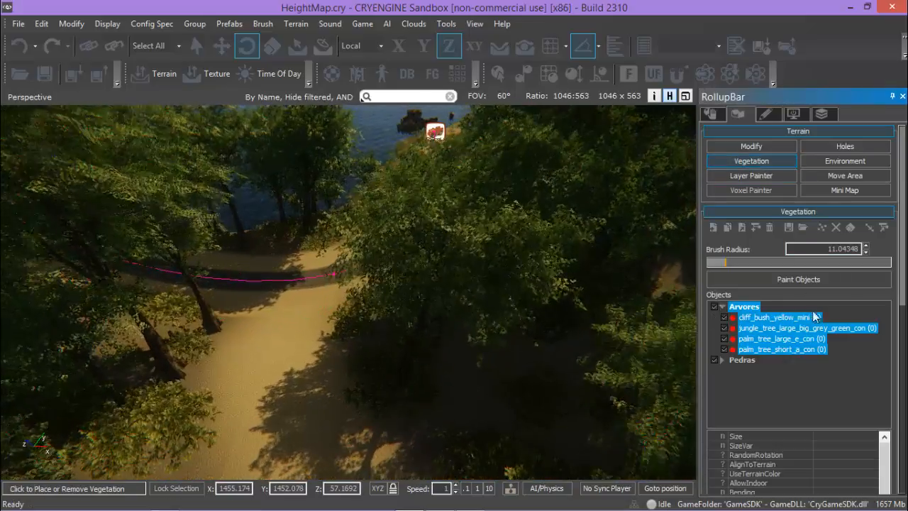
pyautogui.click(777, 317)
pyautogui.scroll(-4, 850, 397)
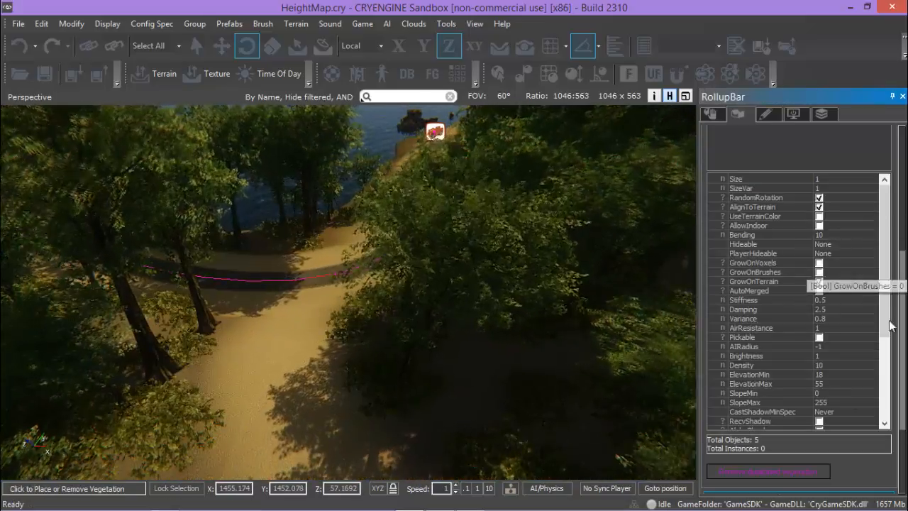
pyautogui.write('200')
pyautogui.press('Return')
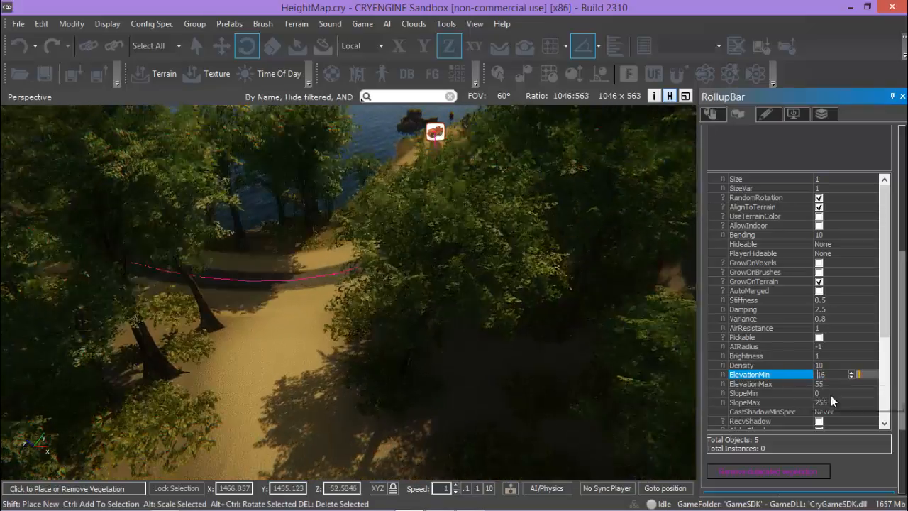
pyautogui.click(830, 384)
pyautogui.write('200')
pyautogui.press('Return')
# Step: Set the density of the cliff_bush_yellow_mini vegetation to 5
pyautogui.moveTo(458, 424); pyautogui.dragTo(445, 425, button='right')
pyautogui.press('s')
pyautogui.click(827, 364)
pyautogui.write('5')
pyautogui.press('Return')
# Step: Try the forest_trail material from the roads library on Road7, the coastal road through the forest
pyautogui.moveTo(625, 383); pyautogui.dragTo(336, 438, button='right')
pyautogui.press('w')
pyautogui.press('w')
pyautogui.press('w')
pyautogui.press('w')
pyautogui.press('Escape')
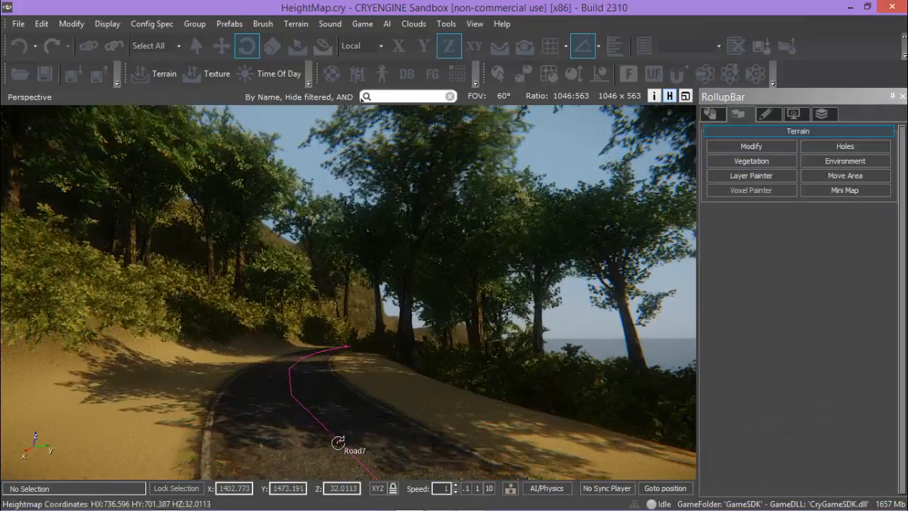
pyautogui.click(712, 115)
pyautogui.click(822, 292)
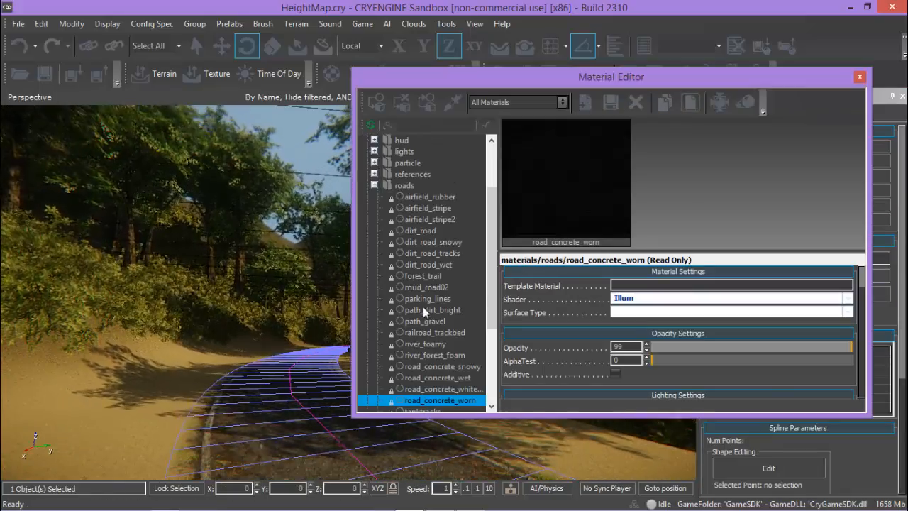
pyautogui.rightClick(425, 276)
pyautogui.press('Escape')
pyautogui.press('Escape')
# Step: Try a tile length of 4 and a step size of 5 on Road7
pyautogui.press('w')
pyautogui.moveTo(489, 387)
pyautogui.mouseDown(button='right')
pyautogui.moveTo(498, 401)
pyautogui.moveTo(481, 381)
pyautogui.mouseUp(button='right')
pyautogui.click(423, 436)
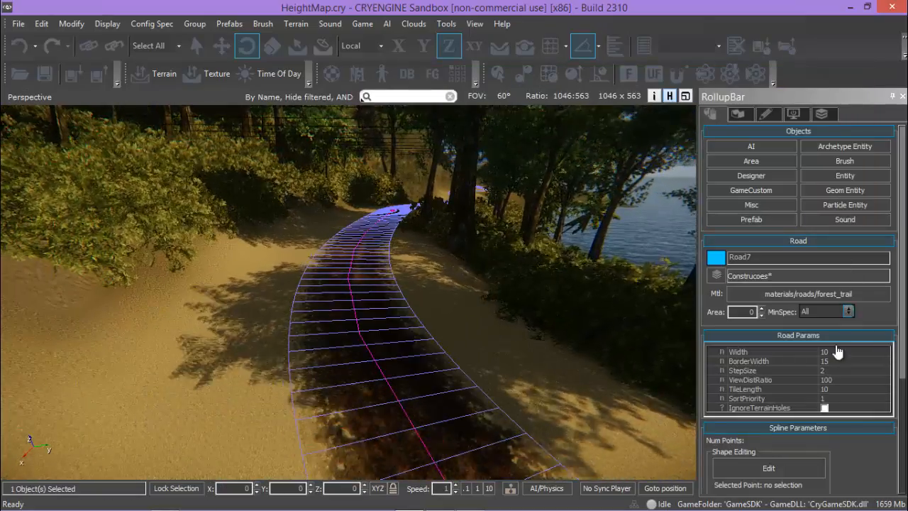
pyautogui.moveTo(545, 433); pyautogui.dragTo(559, 430, button='right')
pyautogui.press('w')
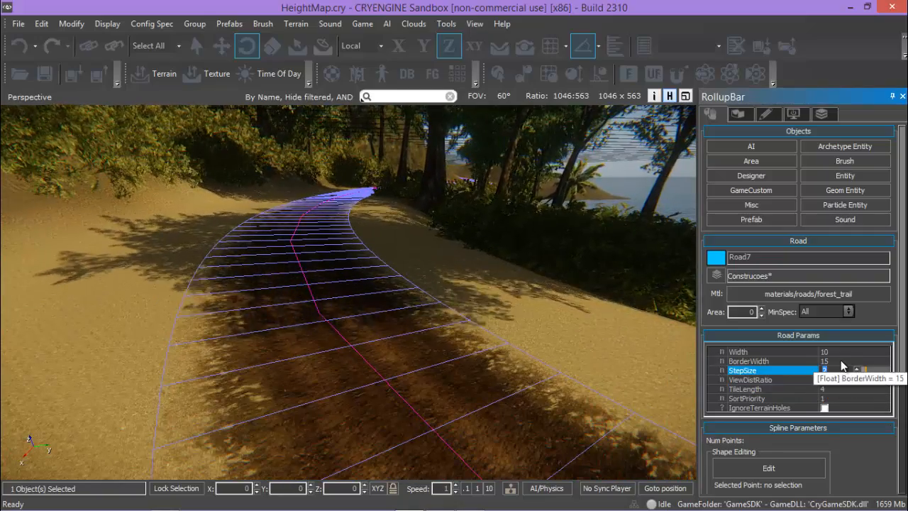
pyautogui.write('105')
pyautogui.press('Return')
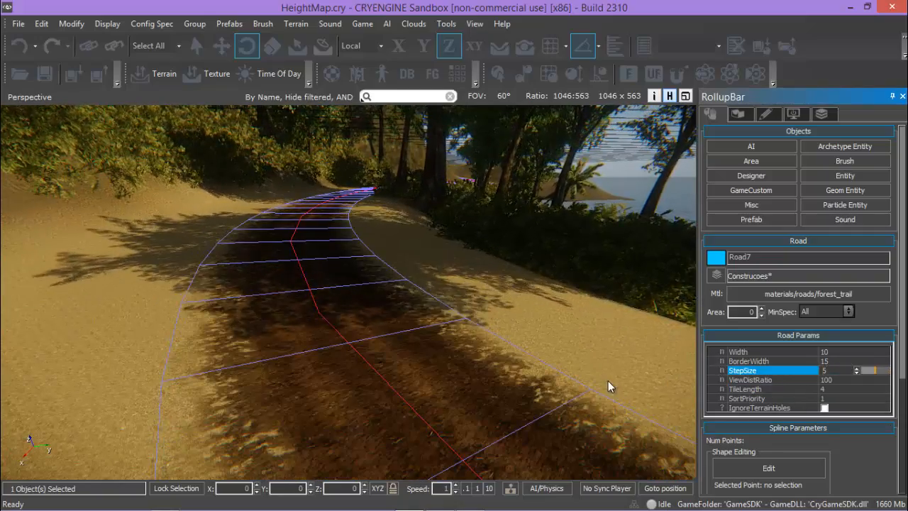
# Step: Reselect Road7 at its curve, assign it the dirt_road material and set its tile length to 4
pyautogui.moveTo(538, 362); pyautogui.dragTo(528, 341, button='right')
pyautogui.scroll(-5, 547, 284)
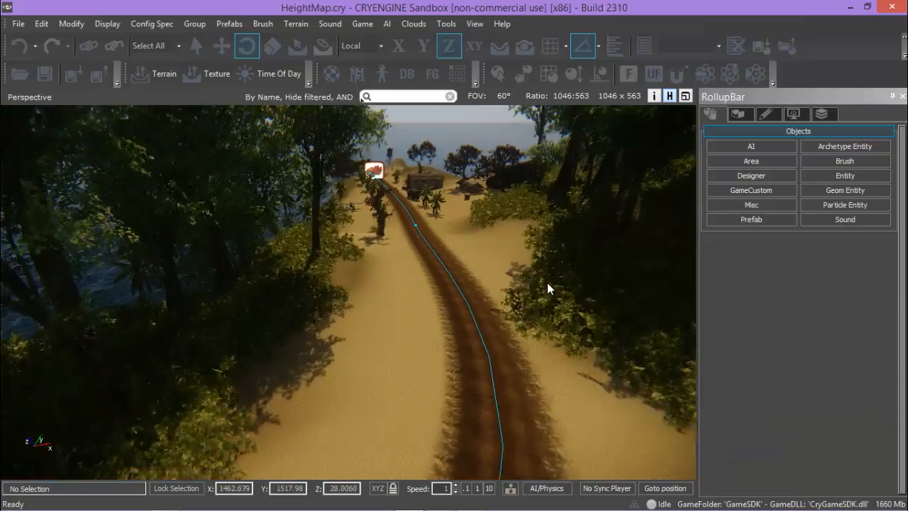
pyautogui.scroll(5, 547, 285)
pyautogui.click(586, 255)
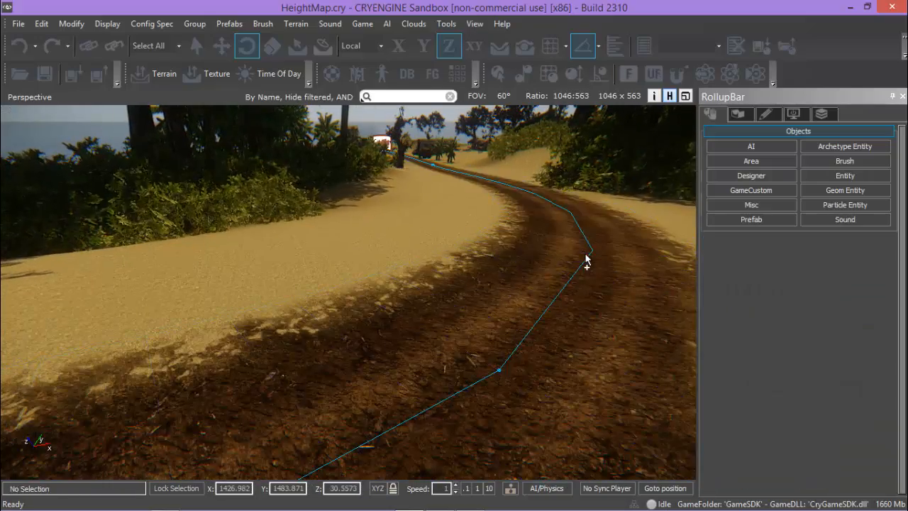
pyautogui.click(586, 260)
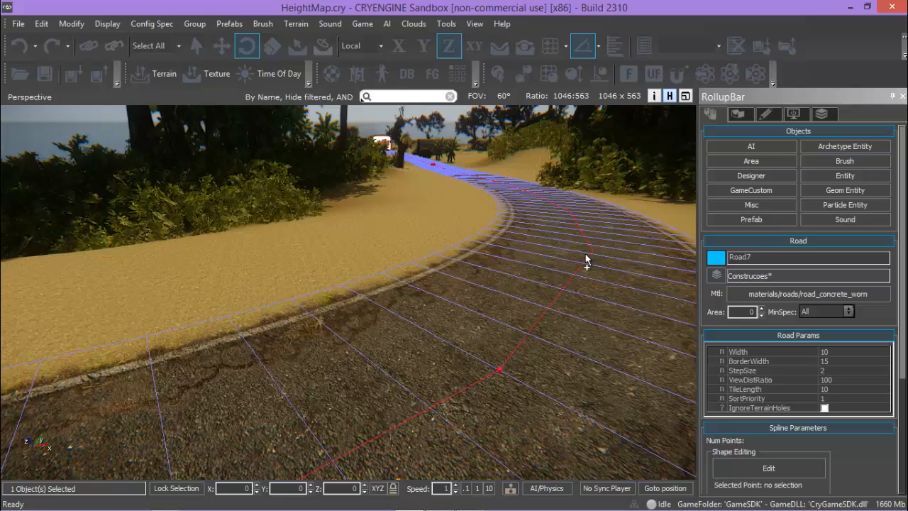
pyautogui.click(799, 295)
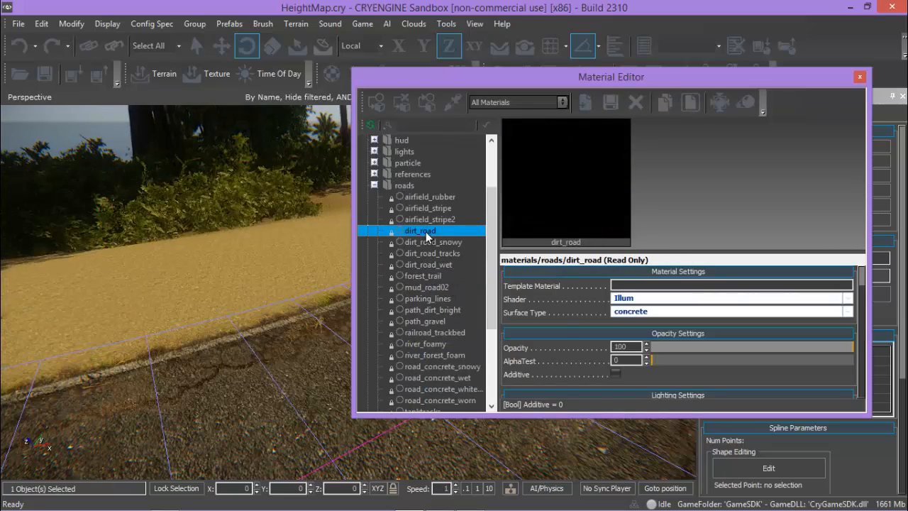
pyautogui.click(859, 77)
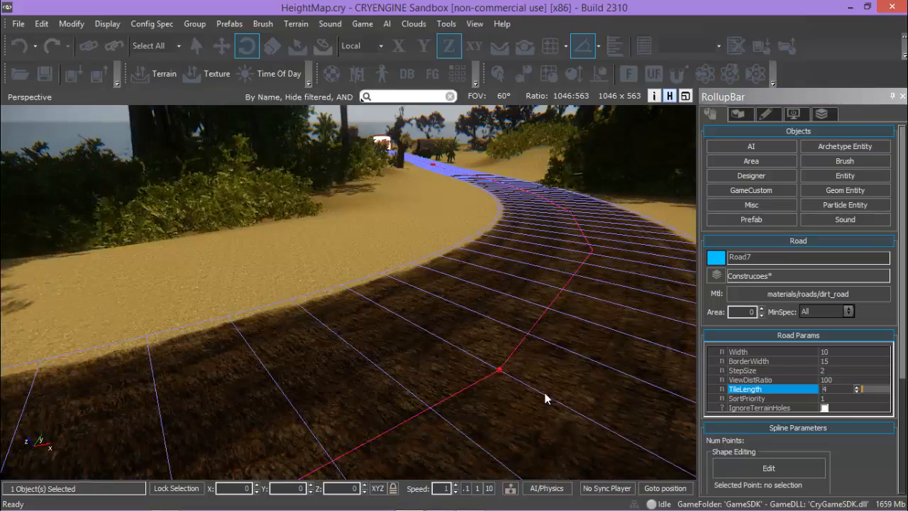
# Step: Replace the material of Road7 with forest_trail at the covered bridge and check the trail along its course
pyautogui.moveTo(545, 394); pyautogui.dragTo(489, 293, button='right')
pyautogui.click(636, 291)
pyautogui.press('w')
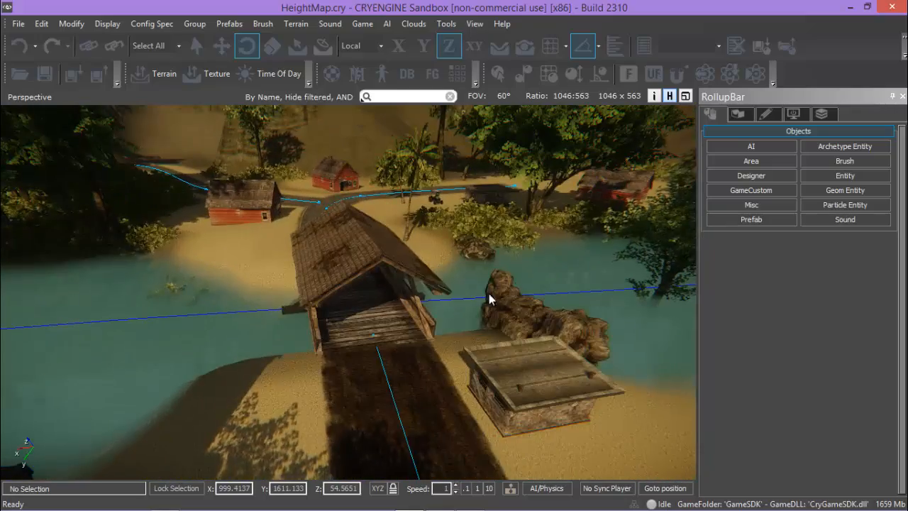
pyautogui.click(785, 294)
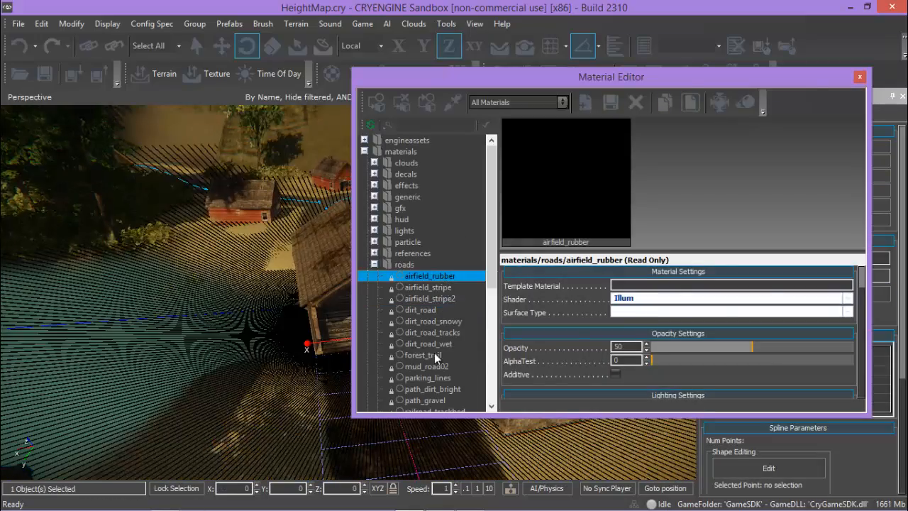
pyautogui.rightClick(435, 358)
pyautogui.click(493, 296)
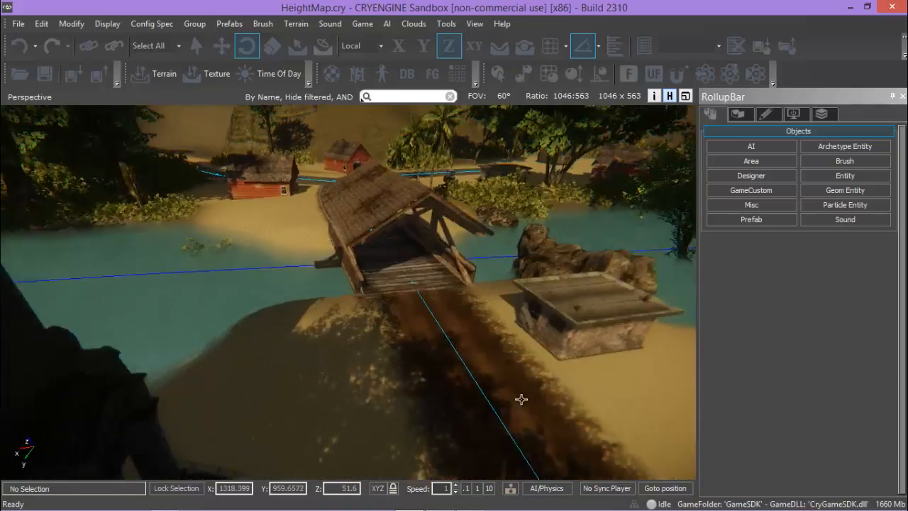
pyautogui.moveTo(521, 400); pyautogui.dragTo(529, 356, button='right')
pyautogui.click(351, 354)
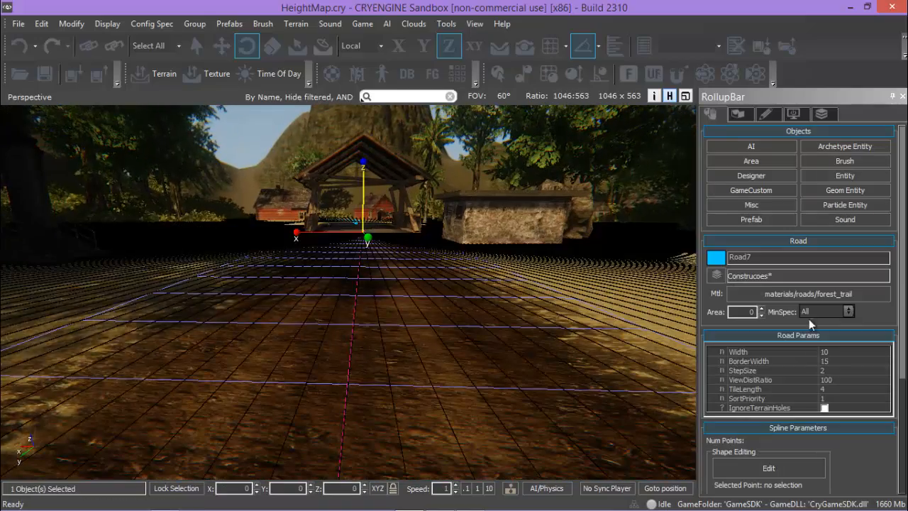
pyautogui.click(562, 387)
pyautogui.moveTo(552, 301); pyautogui.dragTo(513, 295, button='right')
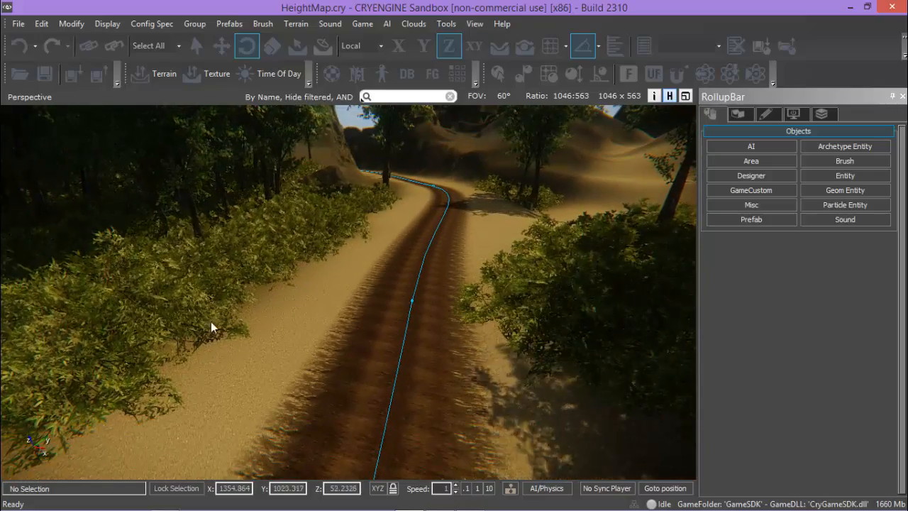
pyautogui.moveTo(598, 301); pyautogui.dragTo(450, 379, button='right')
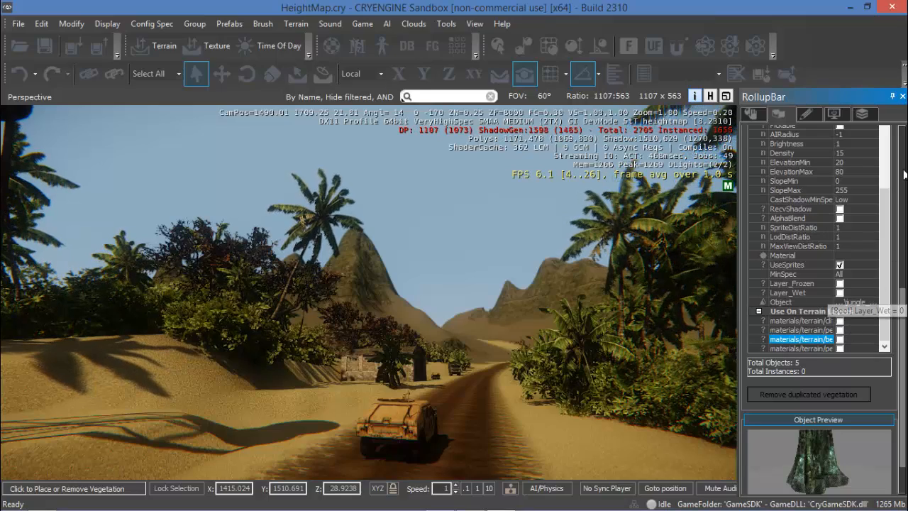
# Step: Disable the third listed terrain layer for the palm_tree_large_e_con vegetation so the palms stop growing on it
pyautogui.scroll(5, 904, 170)
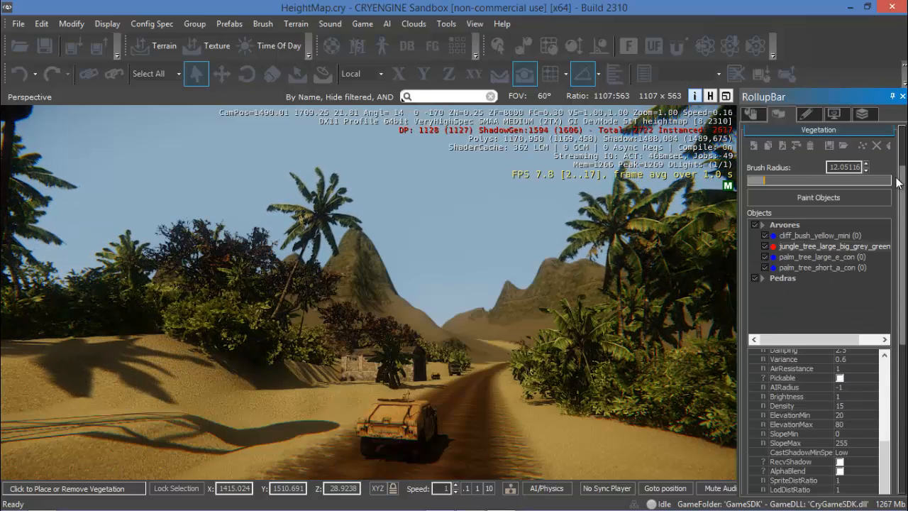
pyautogui.click(827, 257)
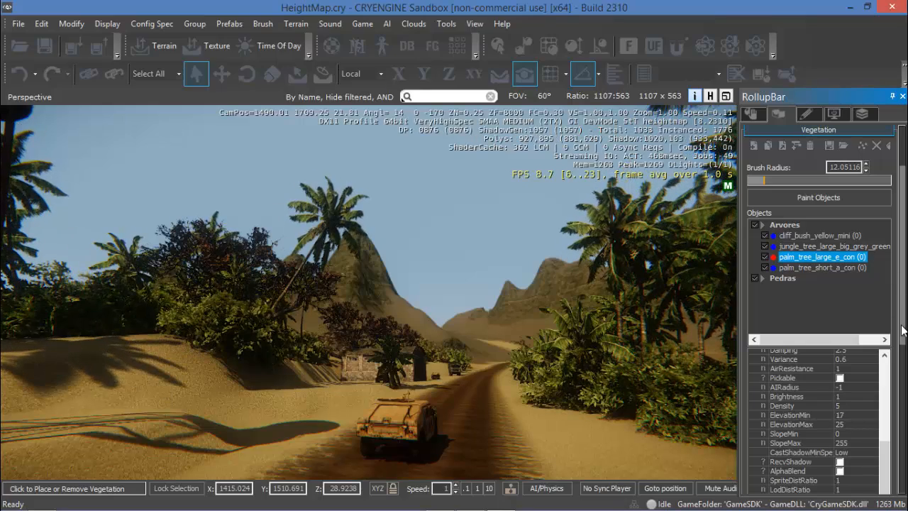
pyautogui.scroll(-5, 905, 462)
pyautogui.scroll(-2, 905, 462)
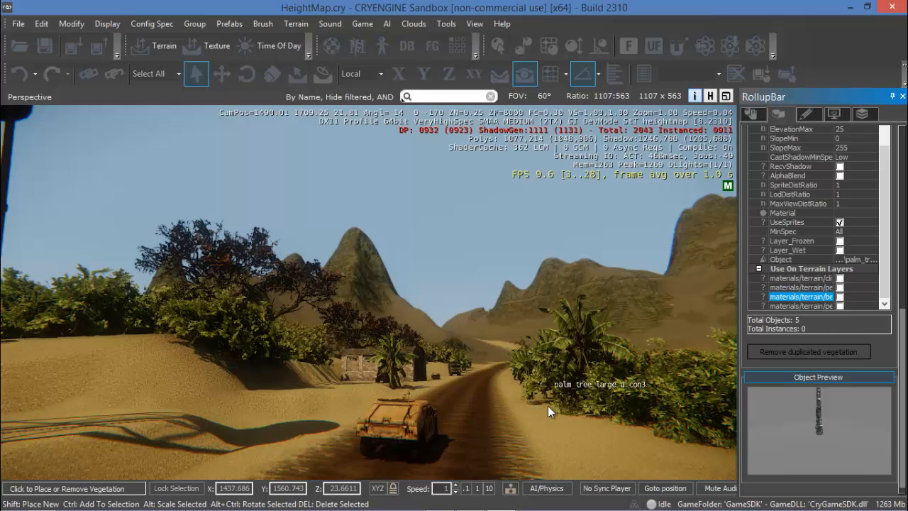
# Step: Disable the third listed terrain layer for the cliff_bush_yellow_mini vegetation
pyautogui.scroll(10, 905, 168)
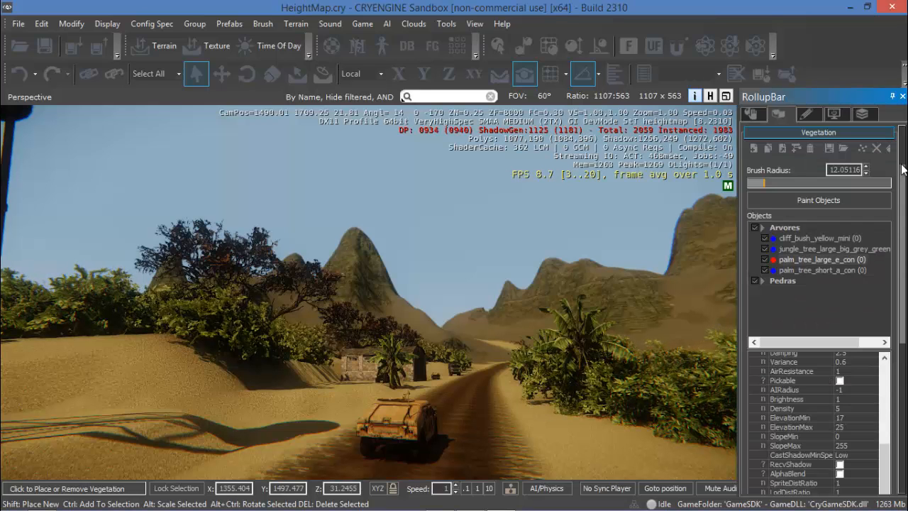
pyautogui.click(805, 237)
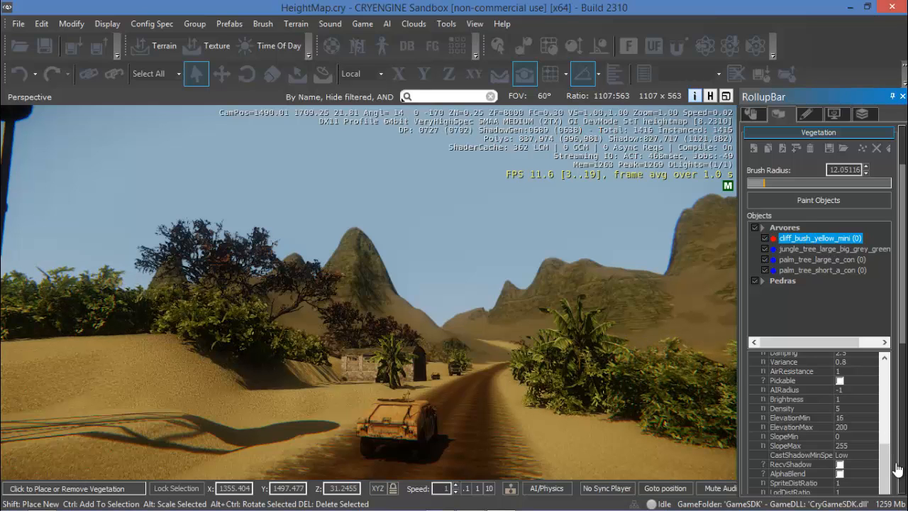
pyautogui.scroll(-5, 904, 473)
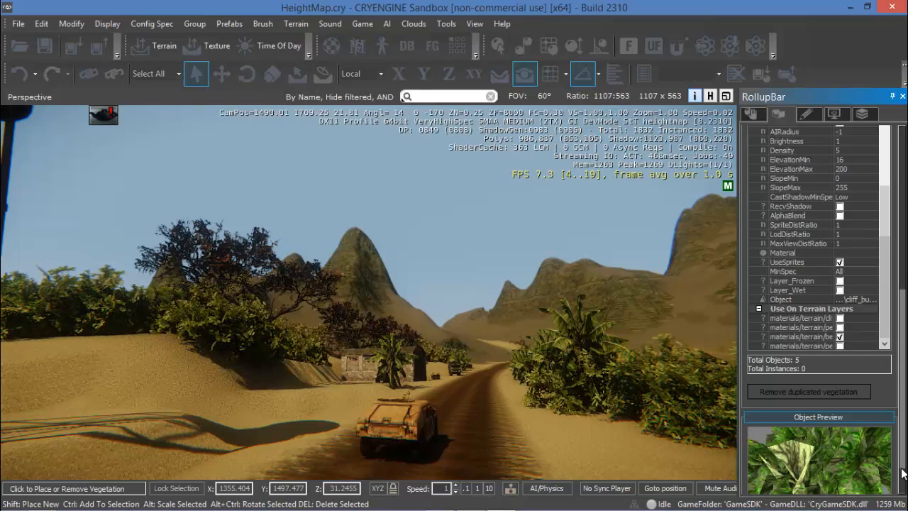
pyautogui.click(839, 338)
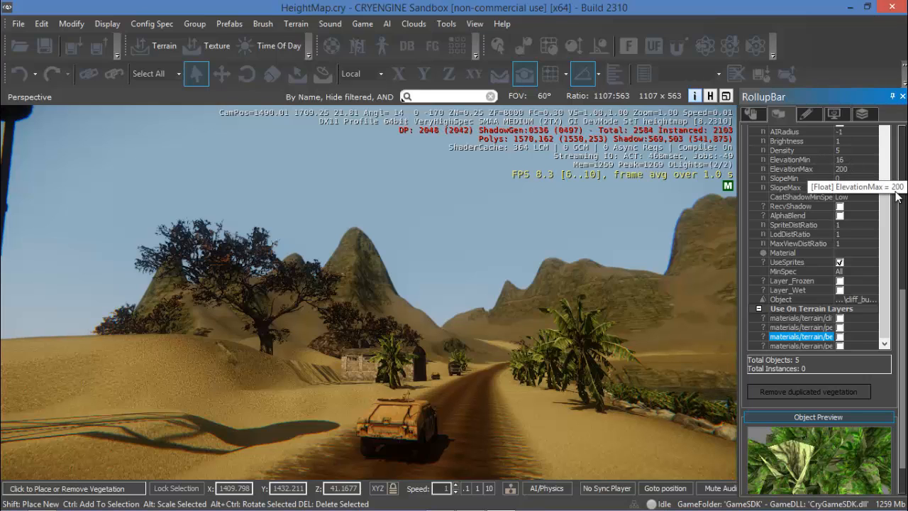
# Step: Review the growth, density and elevation properties of the jungle tree and palm_tree_large_e_con vegetation
pyautogui.moveTo(887, 305); pyautogui.dragTo(904, 204)
pyautogui.moveTo(905, 164); pyautogui.dragTo(906, 161)
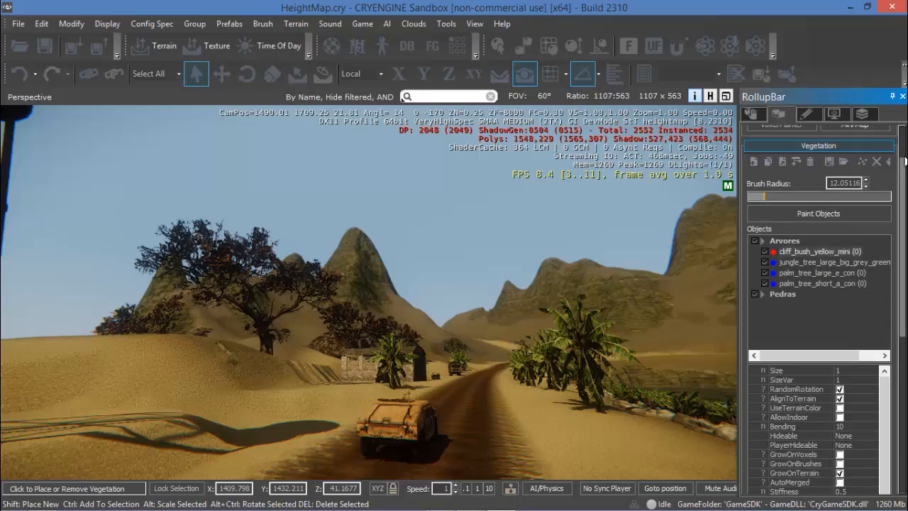
pyautogui.click(816, 261)
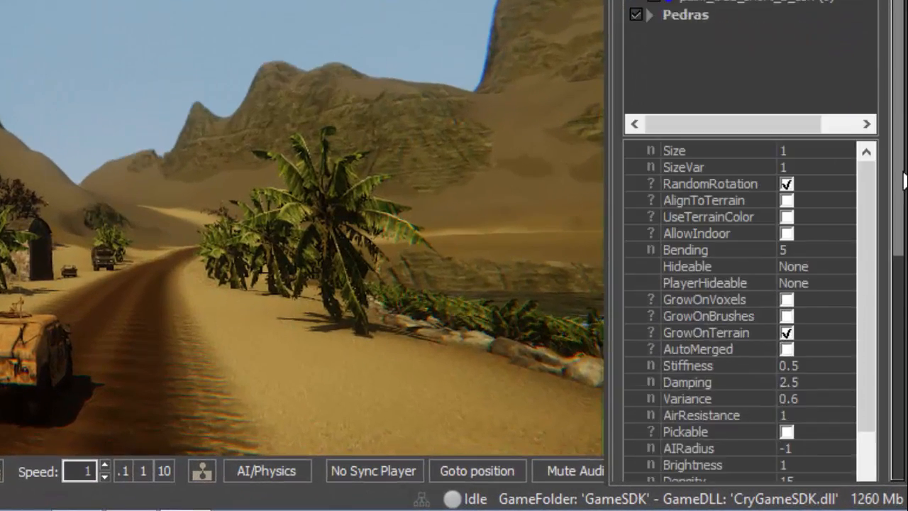
pyautogui.scroll(-5, 810, 355)
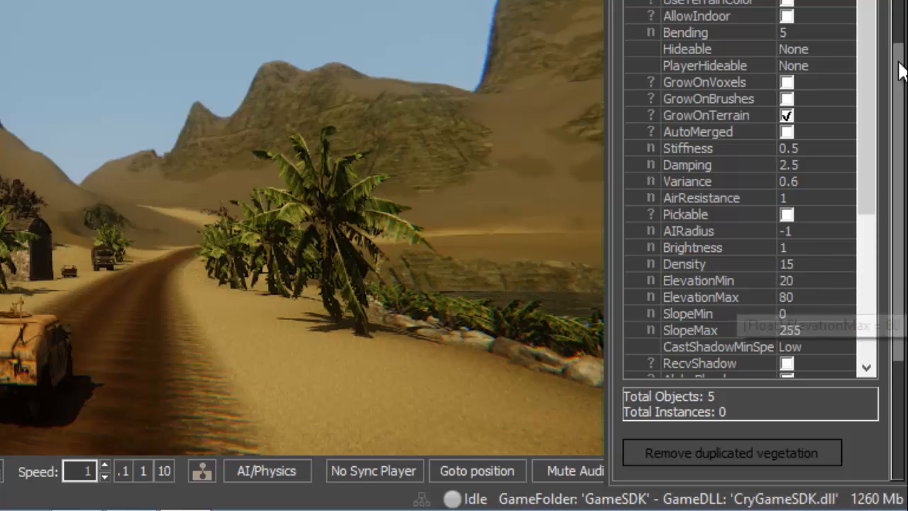
pyautogui.moveTo(900, 67); pyautogui.dragTo(904, 11)
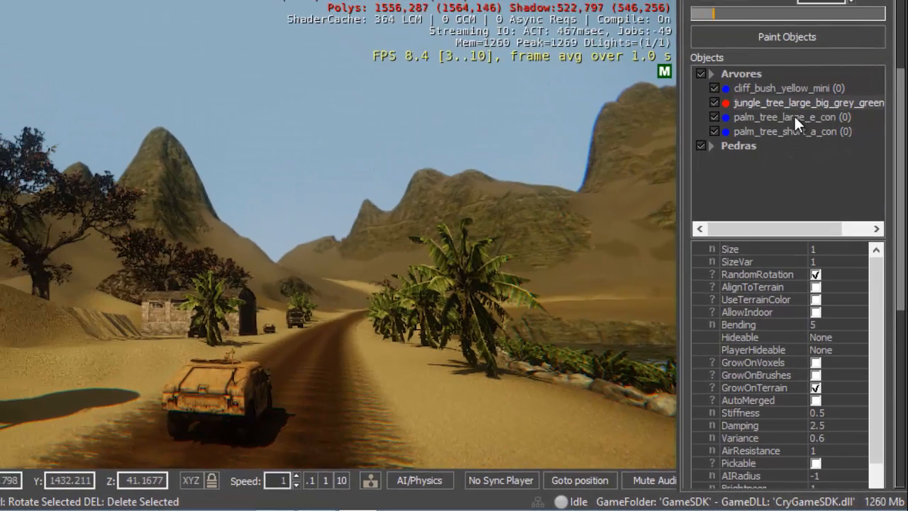
pyautogui.click(794, 117)
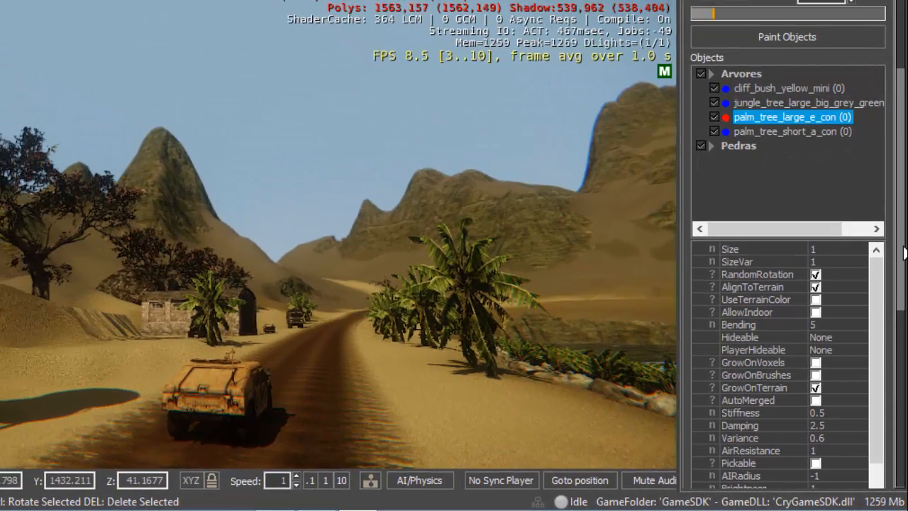
pyautogui.moveTo(904, 254); pyautogui.dragTo(904, 313)
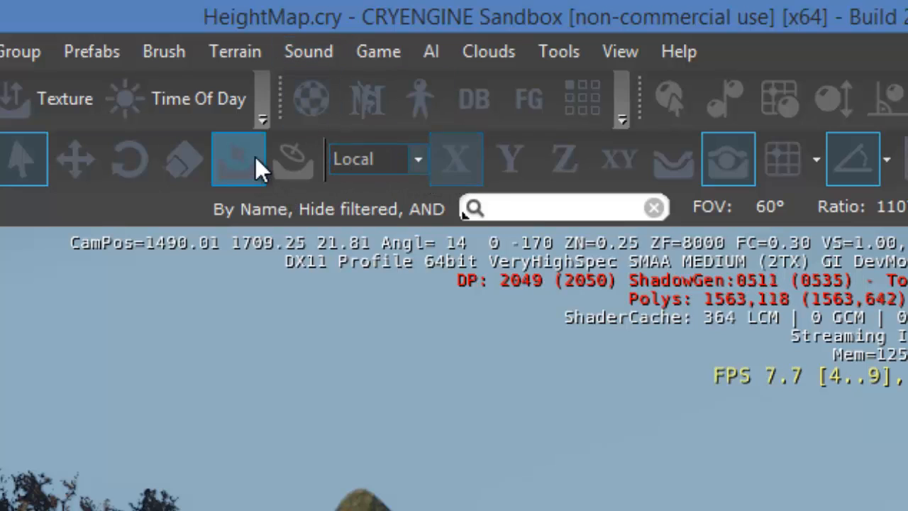
# Step: Open the vegetation list in the DataBase View and widen its Object column to show the full object paths
pyautogui.click(474, 99)
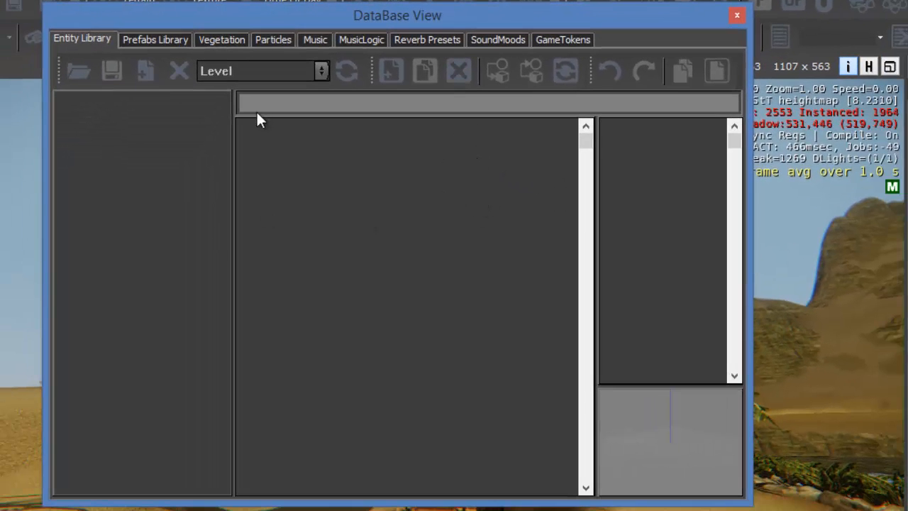
pyautogui.click(215, 39)
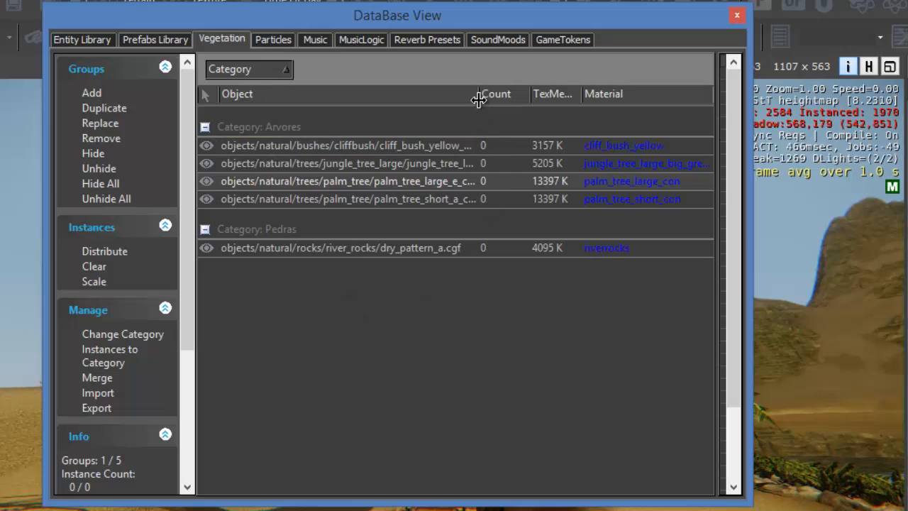
pyautogui.moveTo(479, 99); pyautogui.dragTo(542, 97)
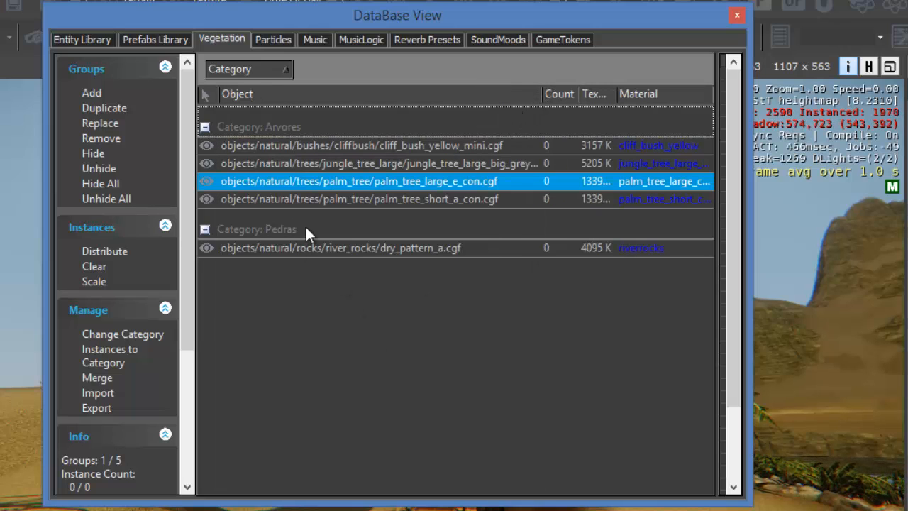
# Step: Distribute the cliff_bush_yellow_mini vegetation across the map, check its spread around the terrain, and clear its instances again
pyautogui.click(399, 145)
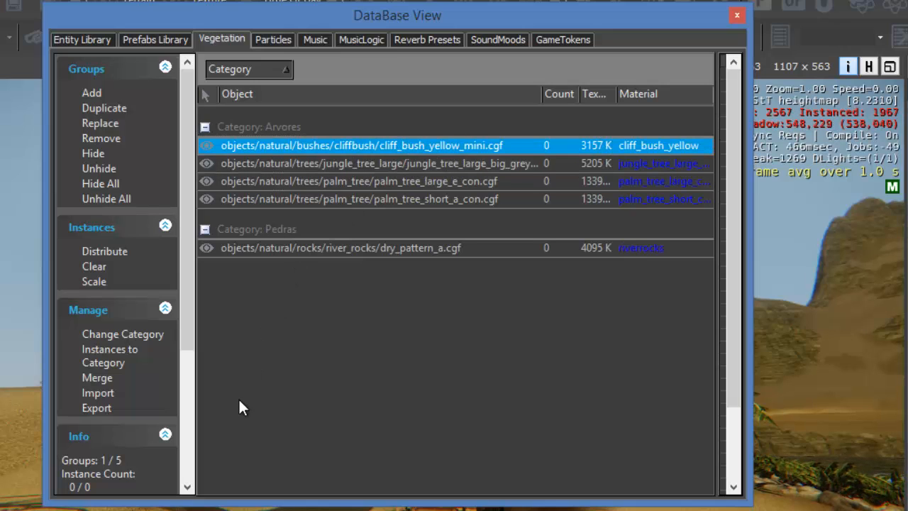
pyautogui.click(104, 252)
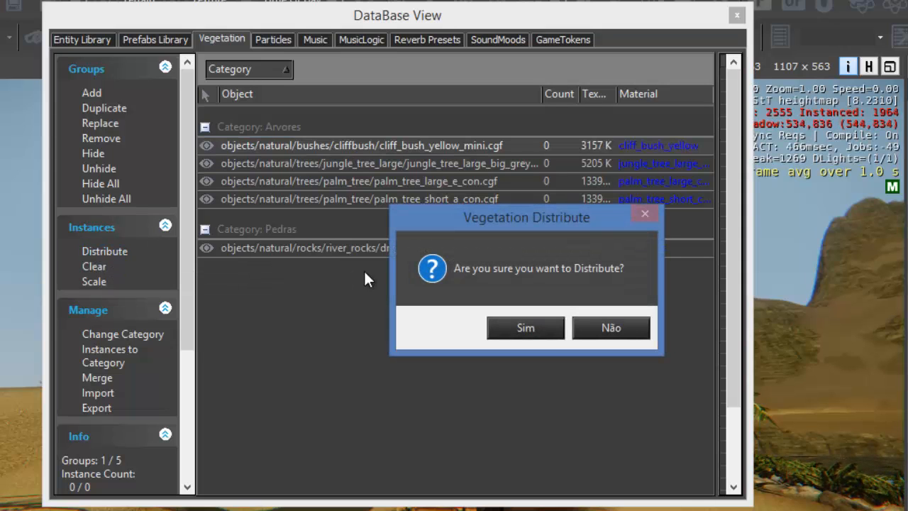
pyautogui.click(541, 330)
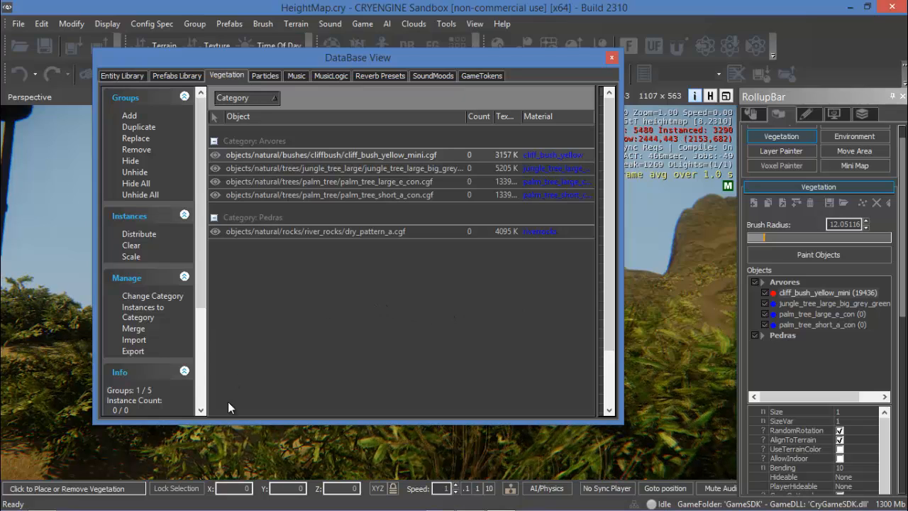
pyautogui.press('s')
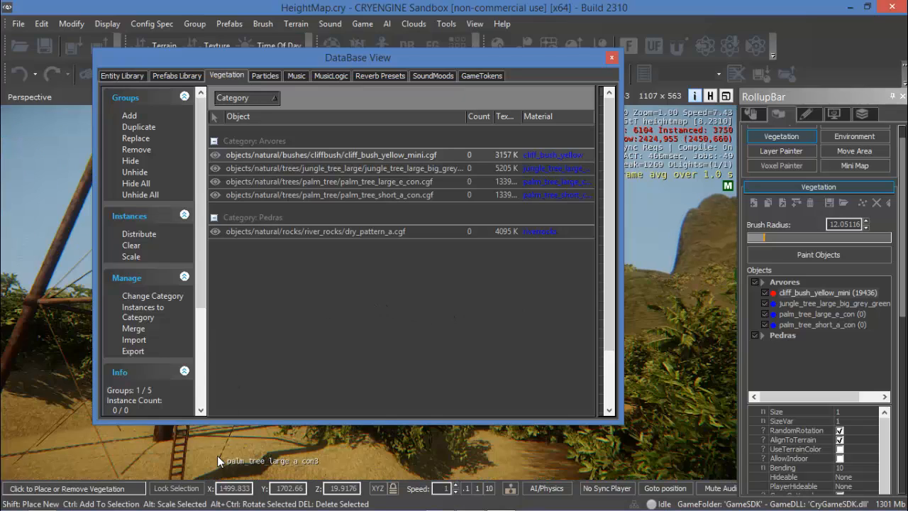
pyautogui.press('s')
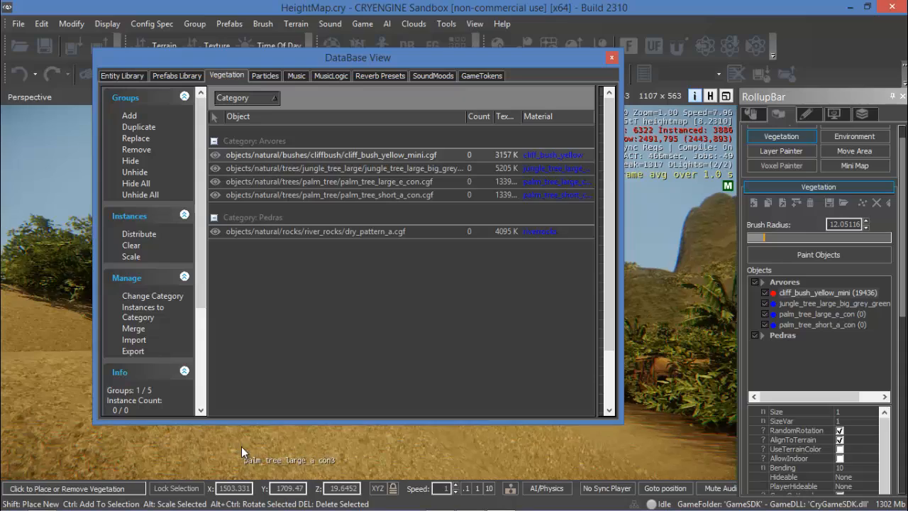
pyautogui.press('s')
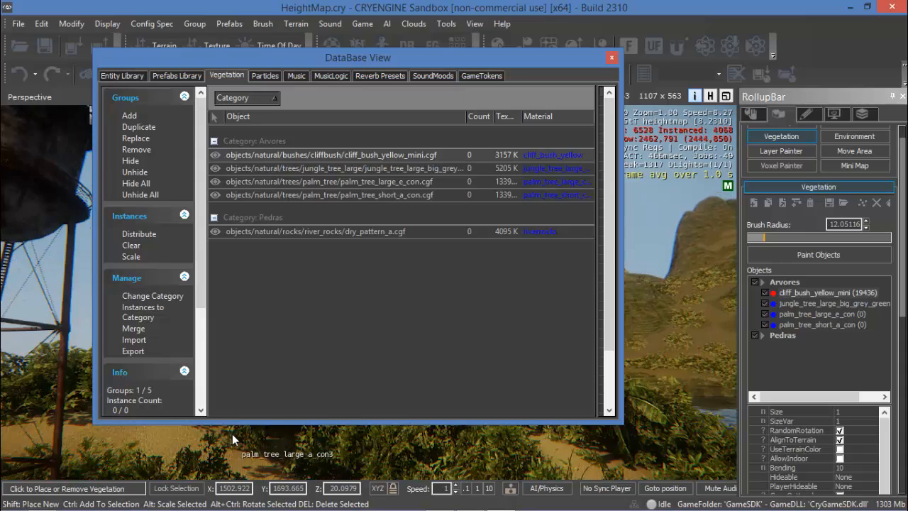
pyautogui.press('s')
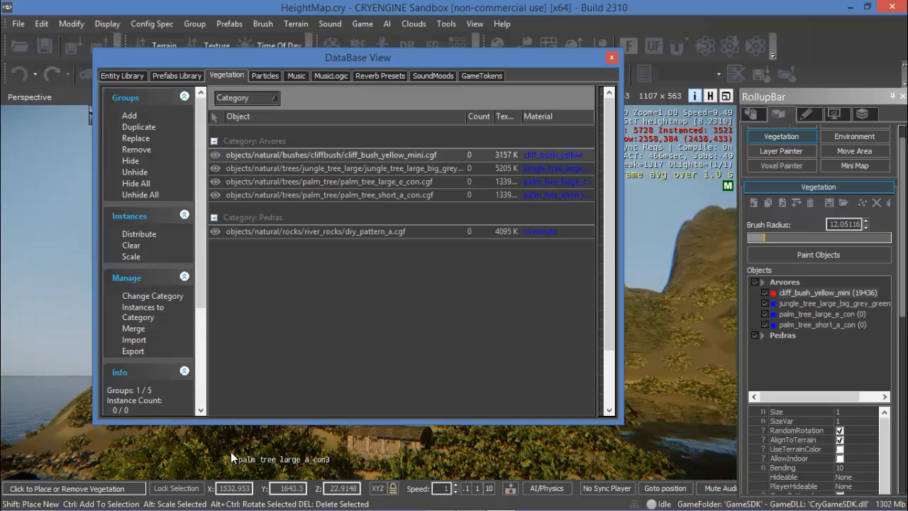
pyautogui.click(132, 245)
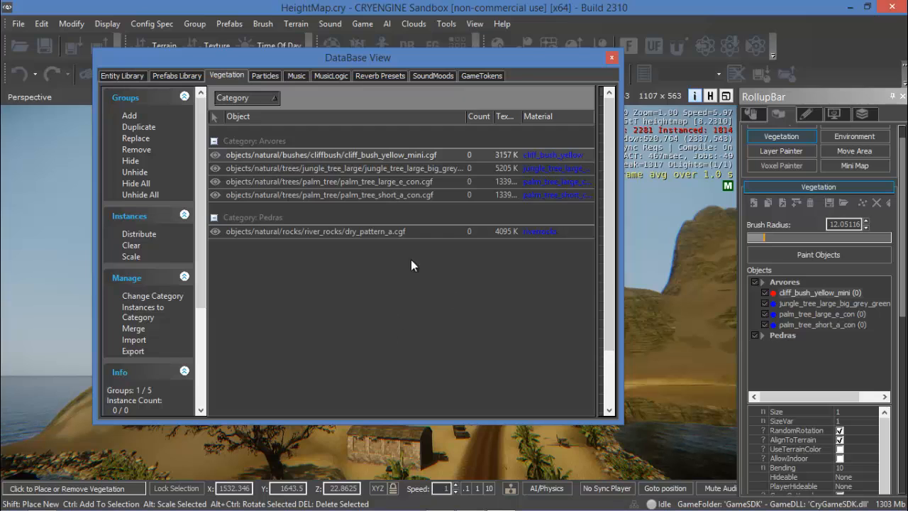
# Step: Enable the third listed terrain layer for the cliff_bush_yellow_mini vegetation and distribute its instances across the map
pyautogui.click(322, 155)
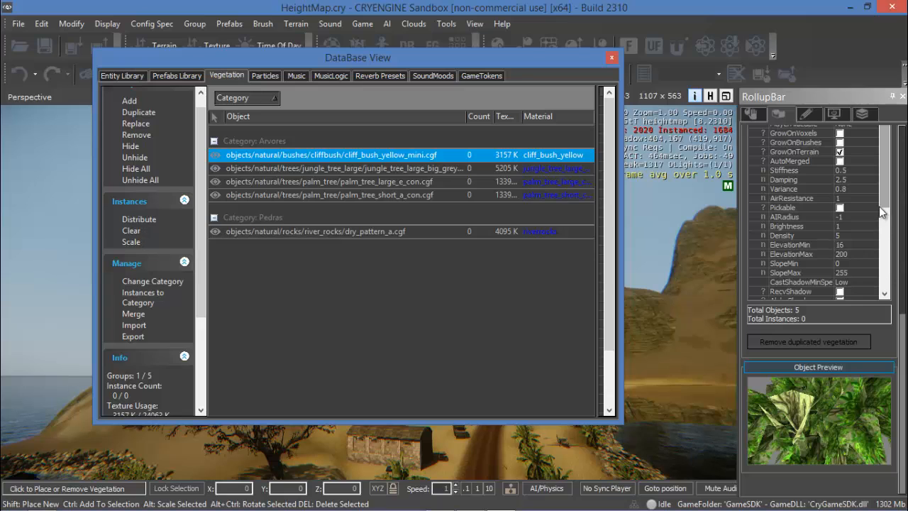
pyautogui.moveTo(891, 217); pyautogui.dragTo(858, 291)
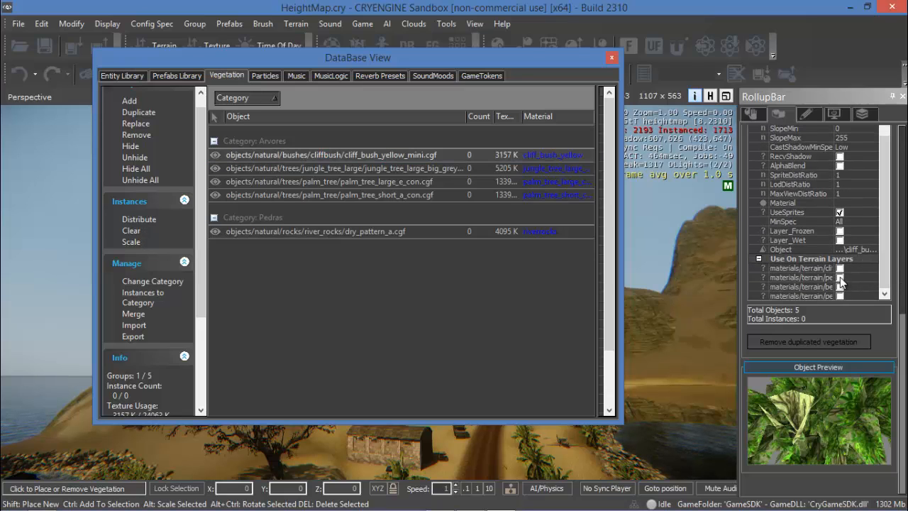
pyautogui.click(840, 286)
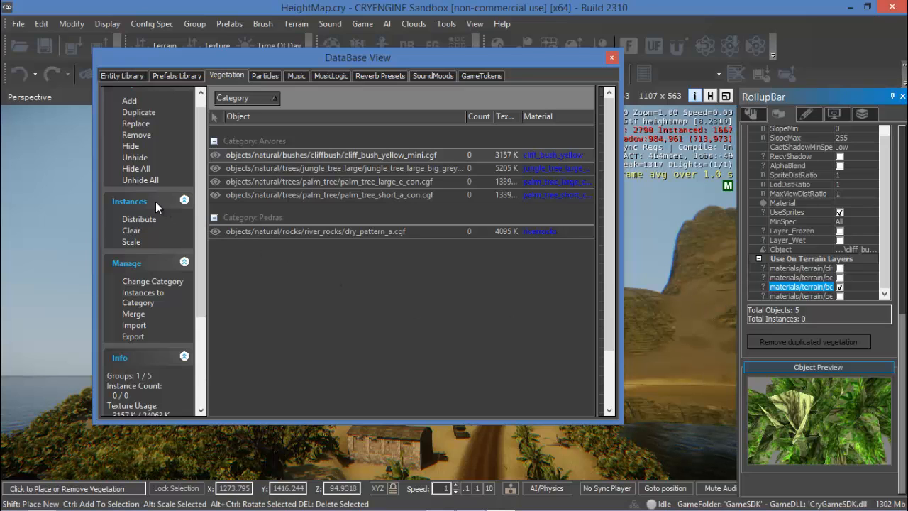
pyautogui.click(139, 221)
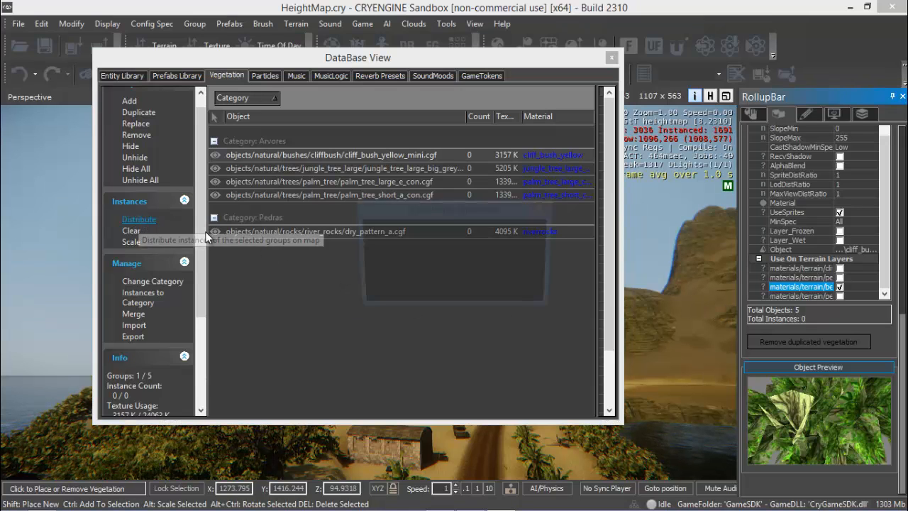
pyautogui.click(462, 293)
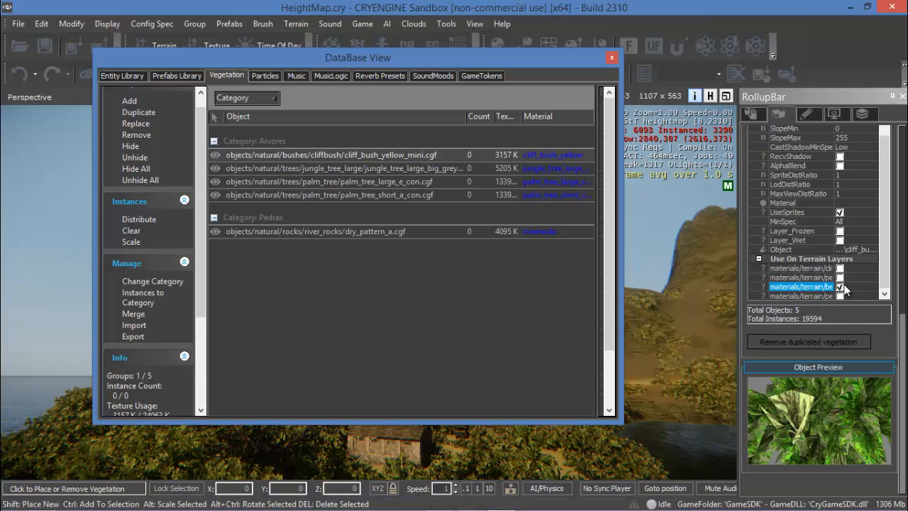
# Step: Disable the third listed terrain layer for the cliff_bush_yellow_mini vegetation and close the DataBase View
pyautogui.click(526, 303)
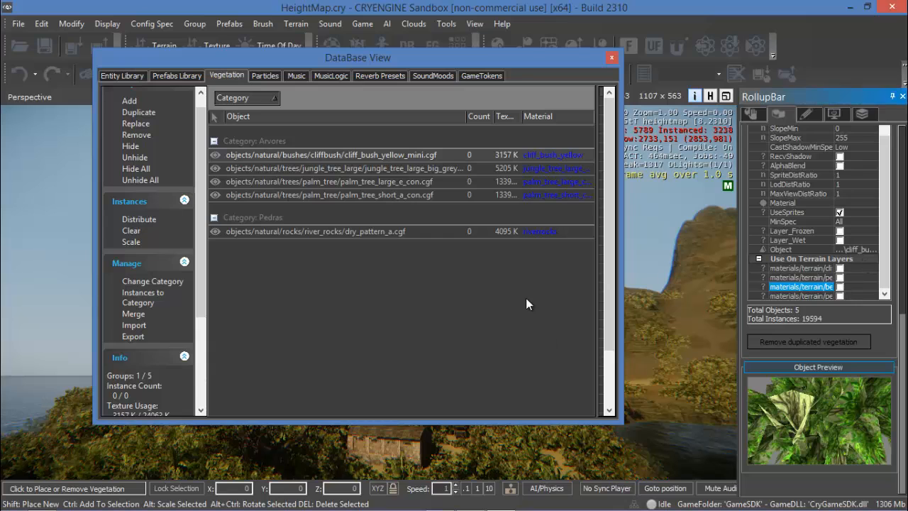
pyautogui.click(612, 59)
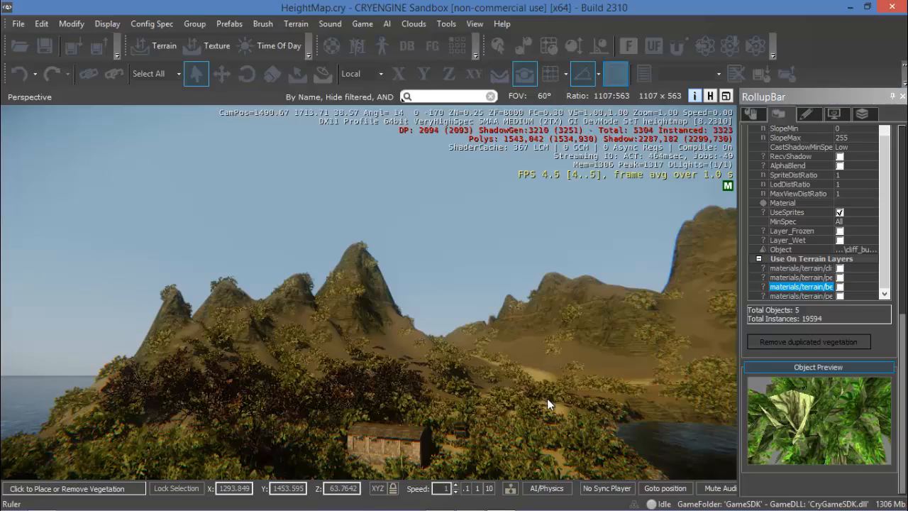
# Step: Examine how the distributed bushes cover the hills, the road around the vehicle, the house and the shoreline
pyautogui.scroll(-6, 552, 404)
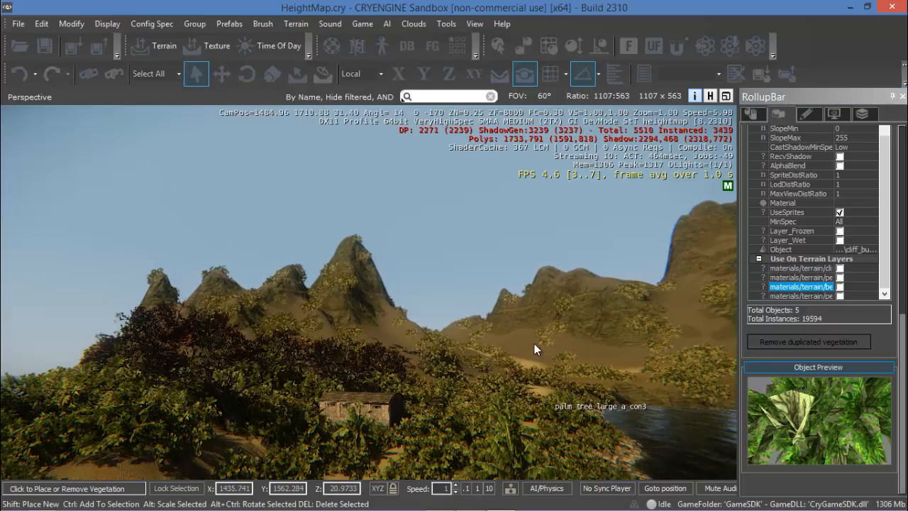
pyautogui.moveTo(523, 366); pyautogui.dragTo(526, 331, button='right')
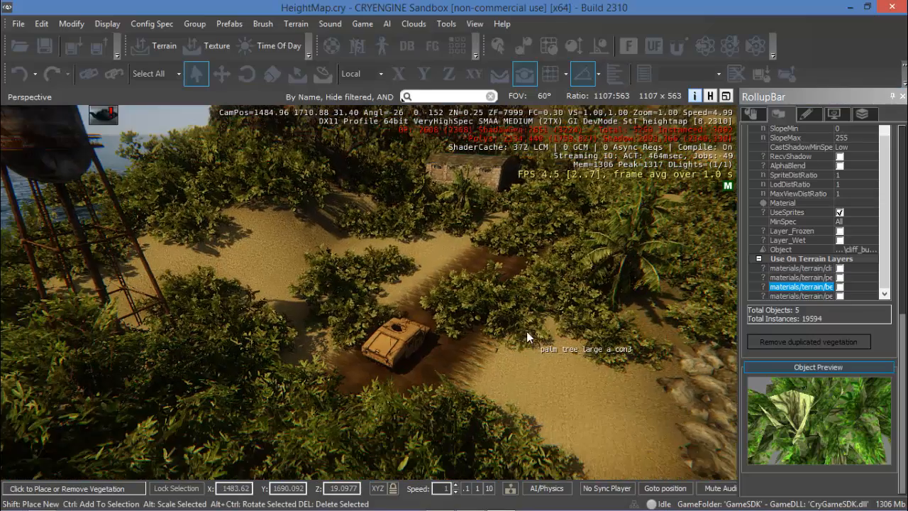
pyautogui.scroll(4, 425, 359)
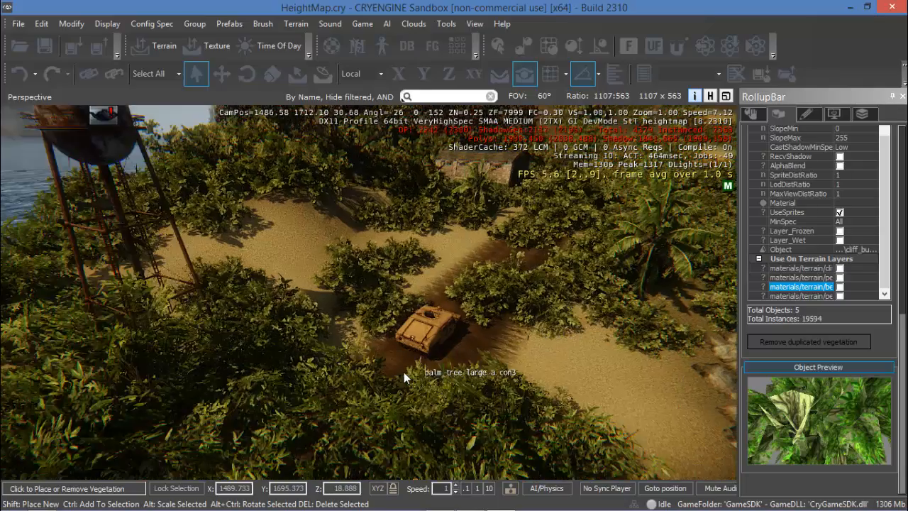
pyautogui.scroll(3, 426, 358)
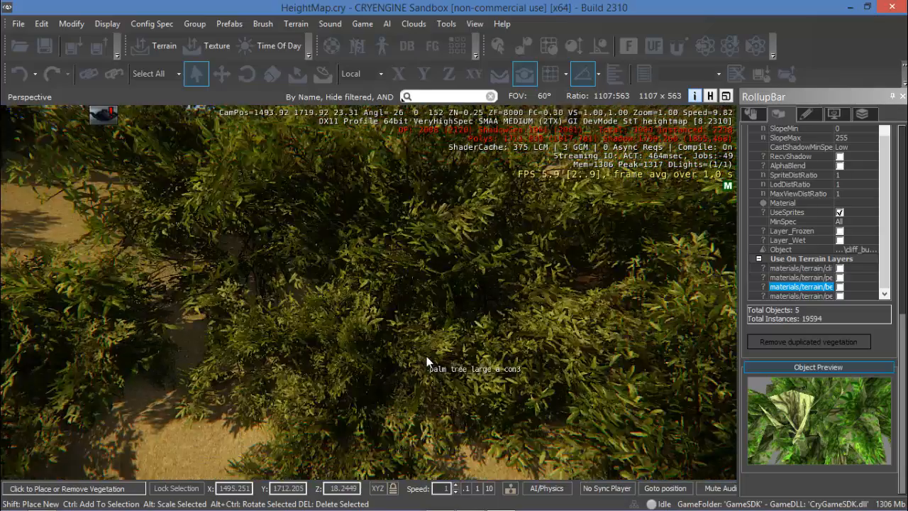
pyautogui.scroll(-8, 430, 350)
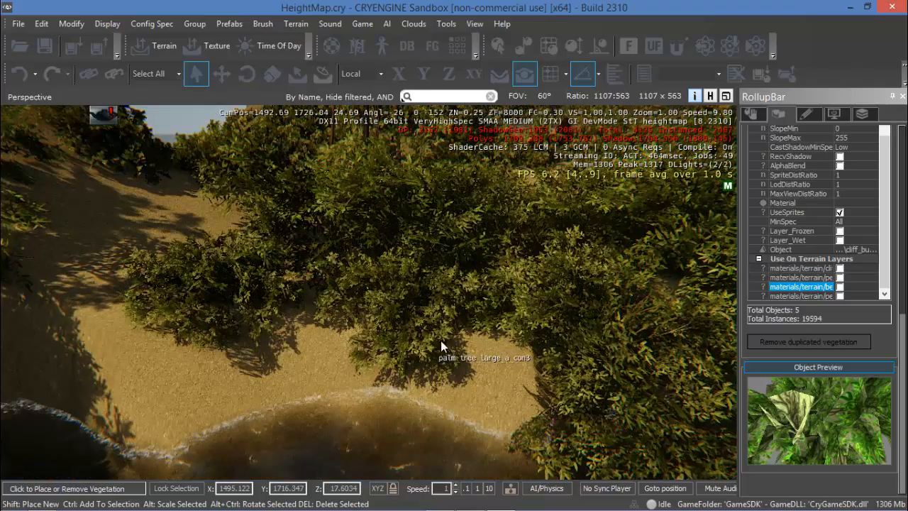
pyautogui.scroll(-6, 445, 337)
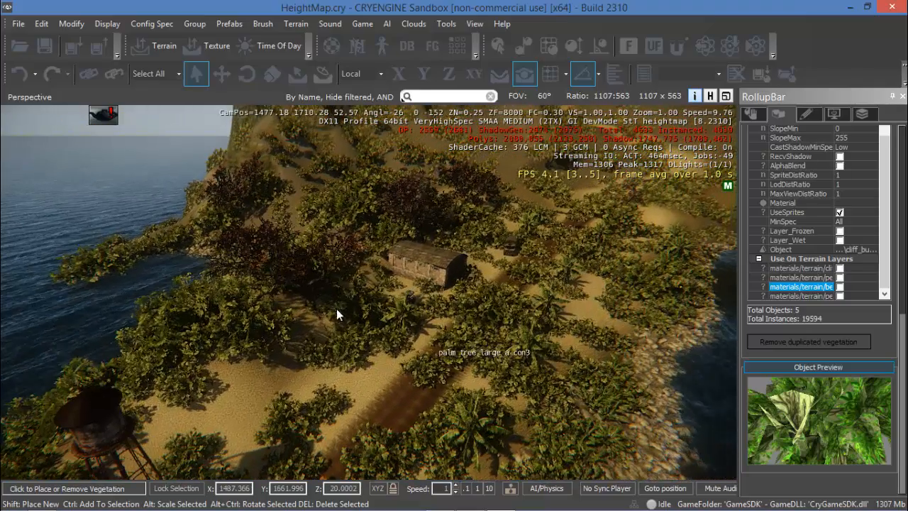
pyautogui.moveTo(336, 309); pyautogui.dragTo(246, 296, button='right')
pyautogui.scroll(4, 236, 294)
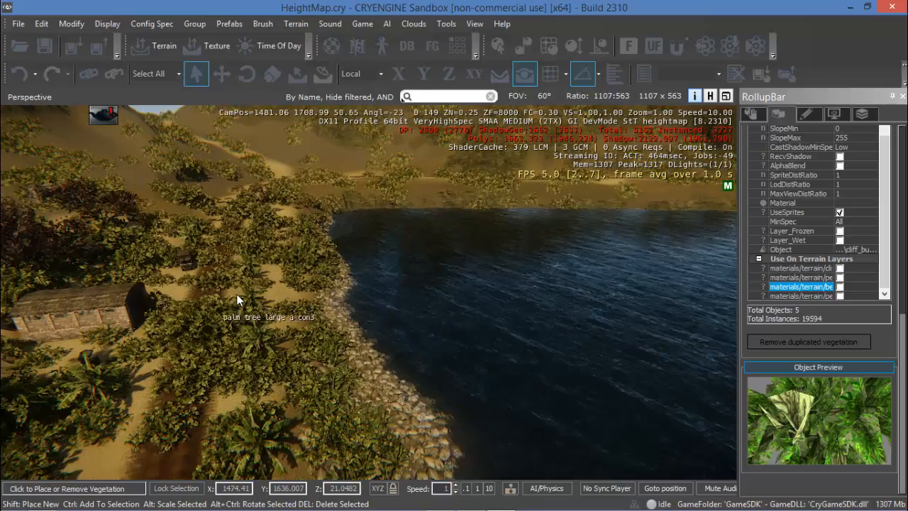
pyautogui.scroll(4, 239, 301)
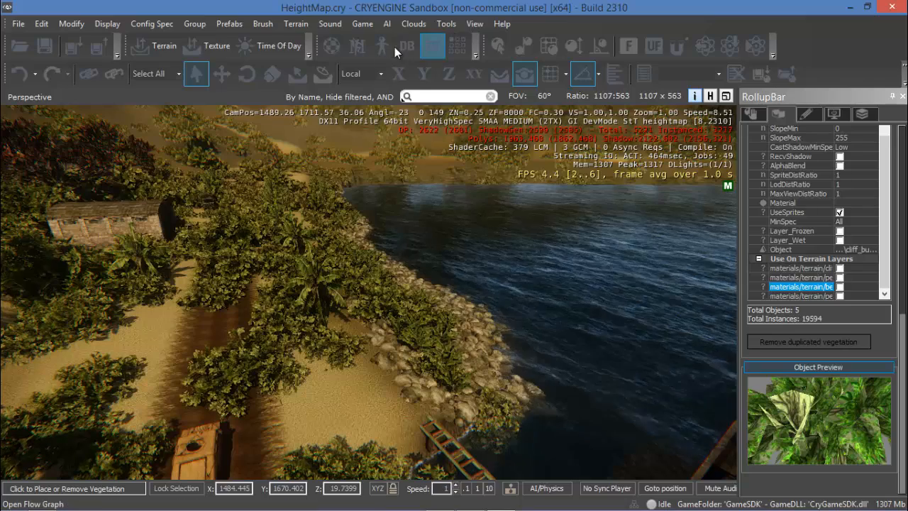
# Step: Reopen the vegetation list in the DataBase View and distribute the jungle_tree_large_big_grey_green trees across the map
pyautogui.click(408, 48)
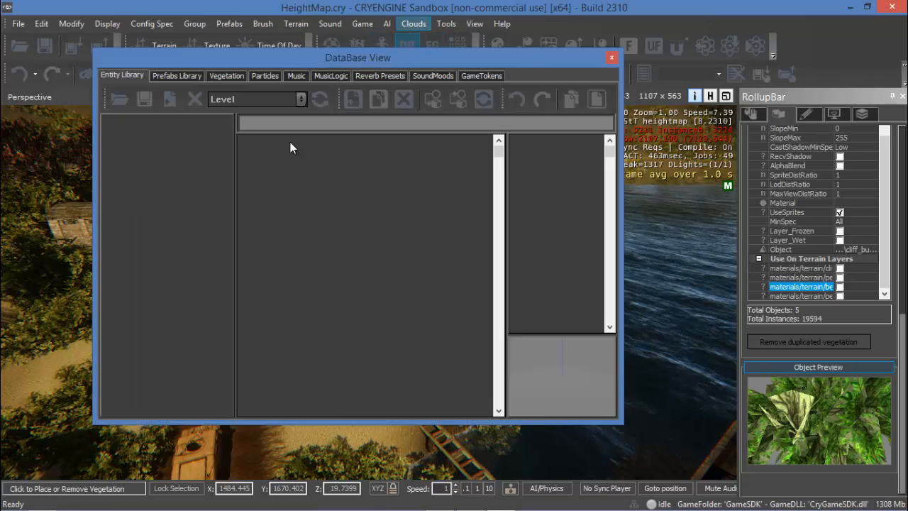
pyautogui.click(222, 76)
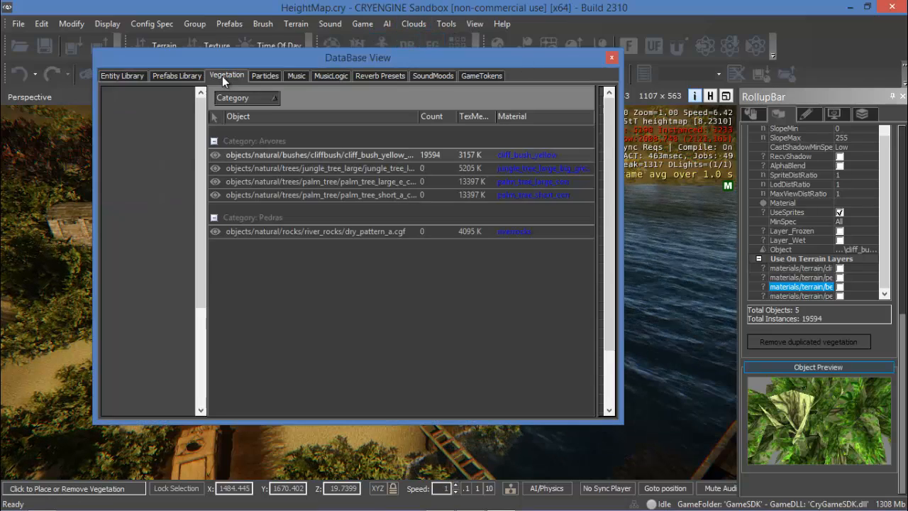
pyautogui.click(398, 170)
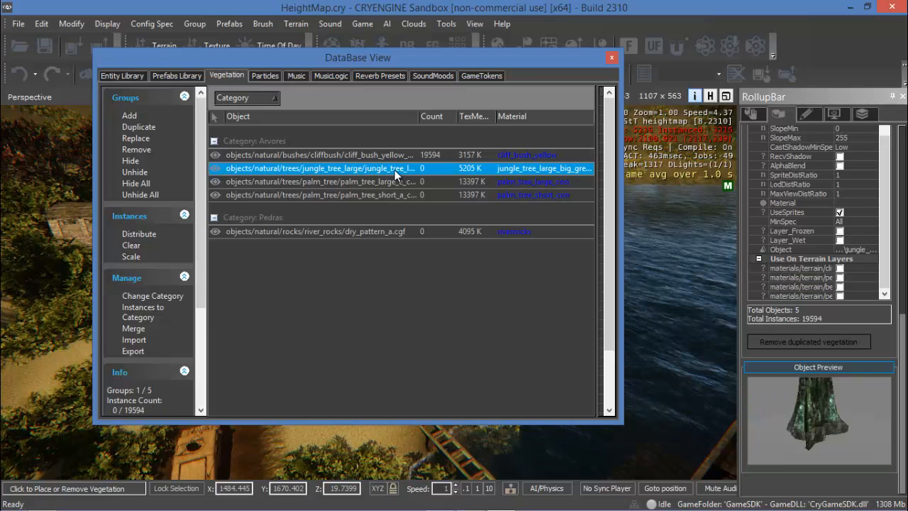
pyautogui.rightClick(367, 170)
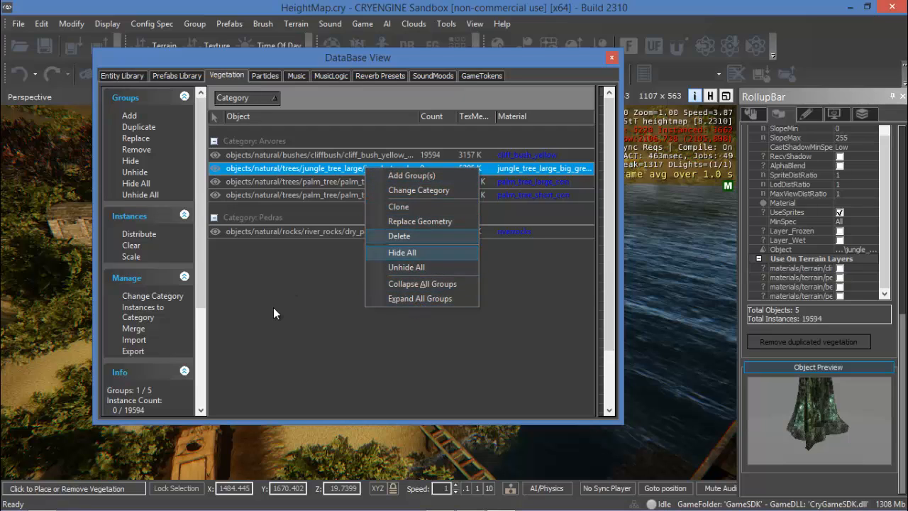
pyautogui.click(217, 305)
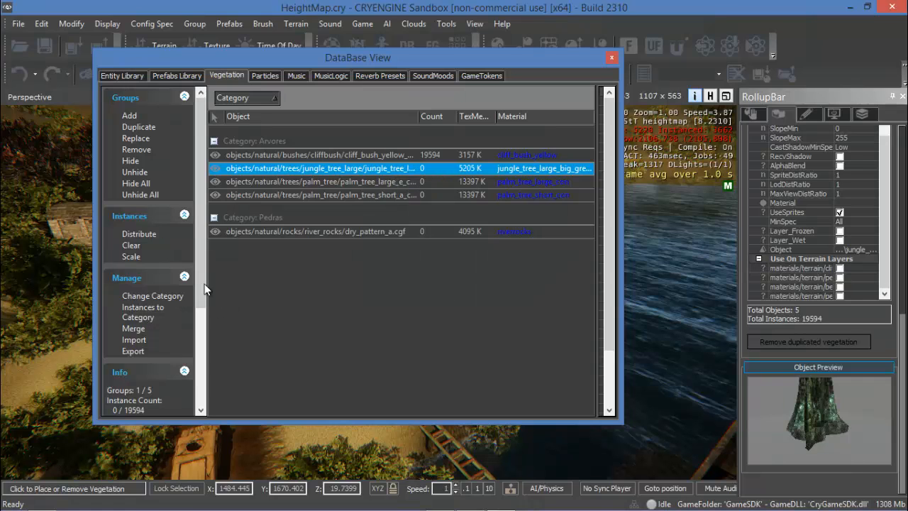
pyautogui.click(141, 237)
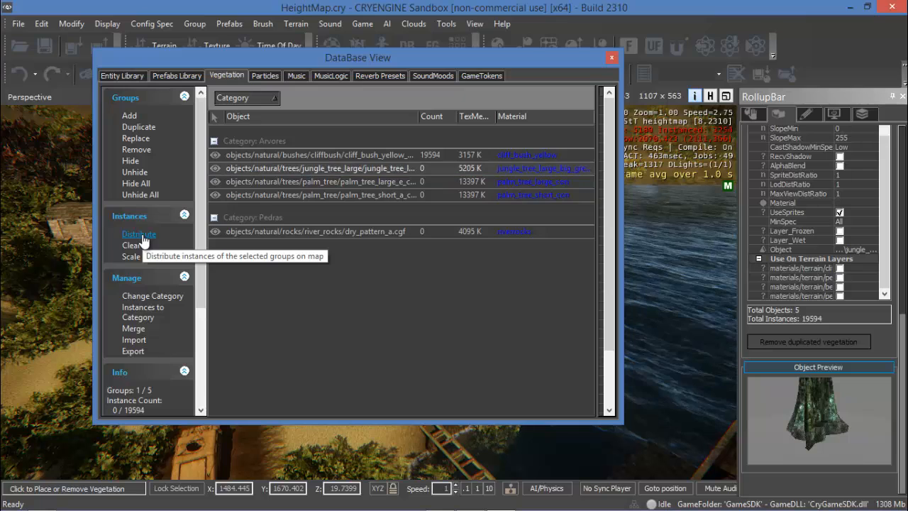
pyautogui.click(467, 291)
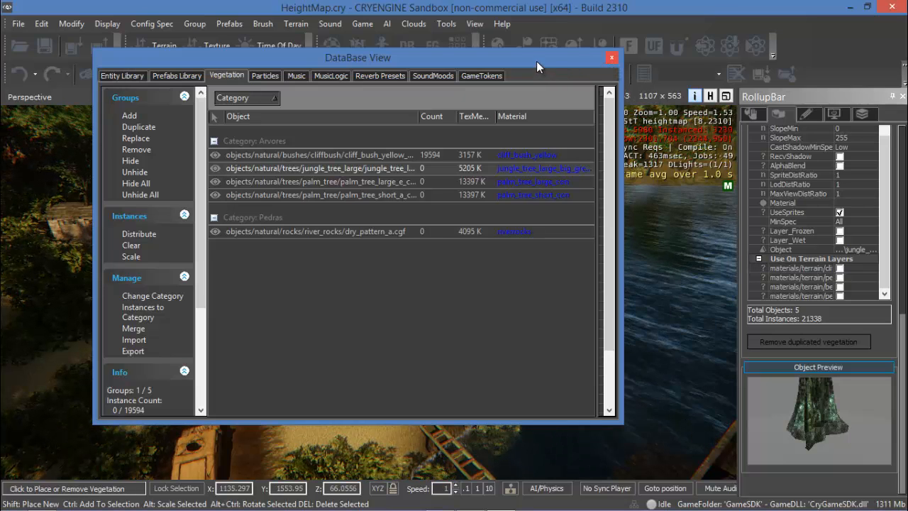
# Step: Move the DataBase View aside and distribute the palm_tree_large_e_con palms across the map
pyautogui.moveTo(537, 61); pyautogui.dragTo(603, 67)
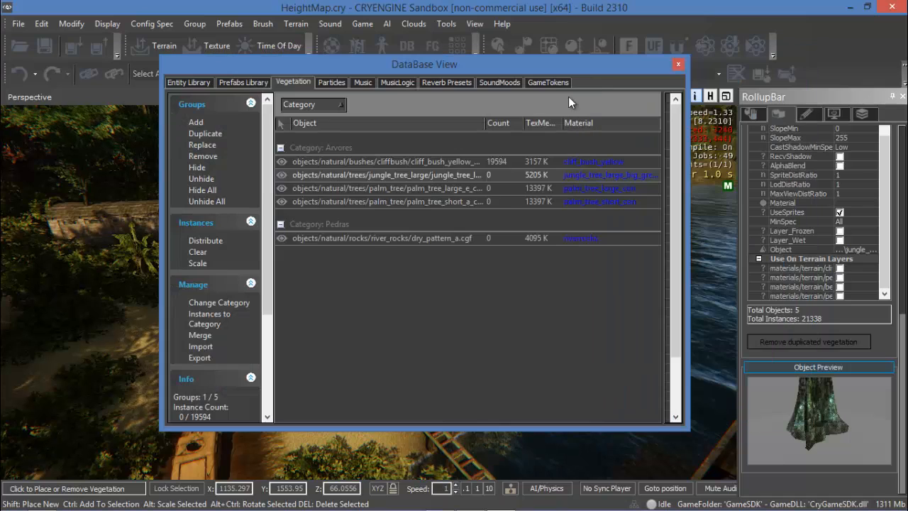
pyautogui.click(380, 174)
pyautogui.click(380, 190)
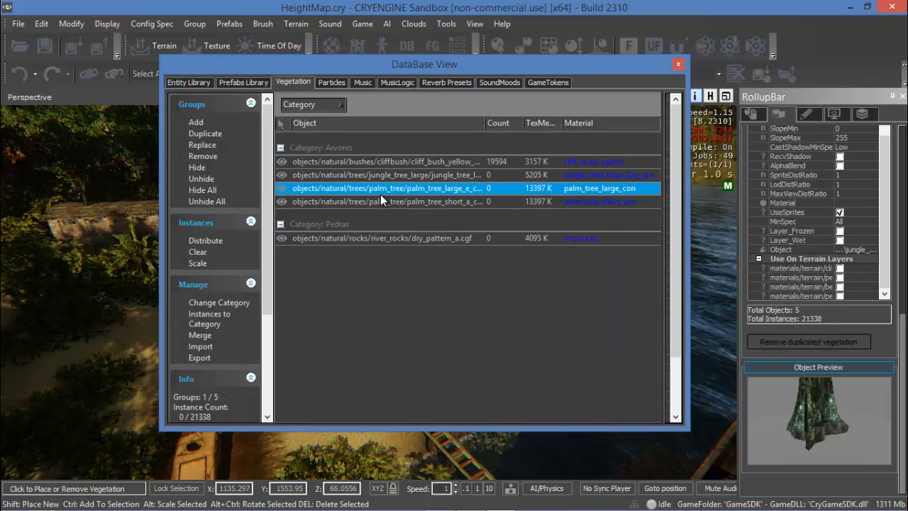
pyautogui.click(206, 241)
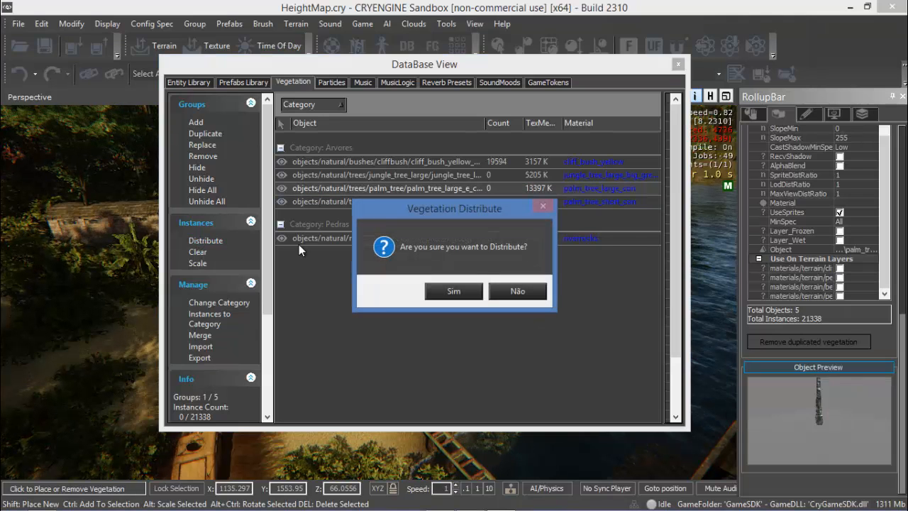
pyautogui.click(447, 294)
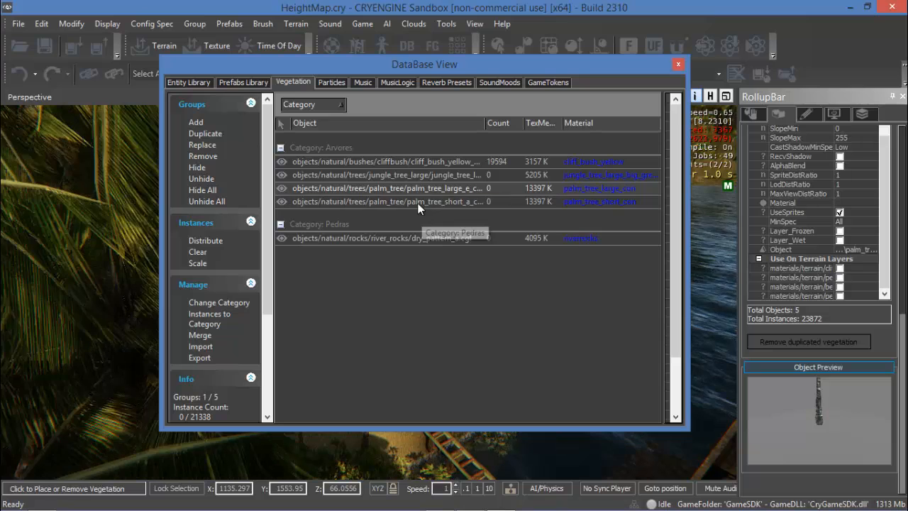
# Step: Distribute the palm_tree_short_a_con palms across the map and close the DataBase View
pyautogui.click(422, 203)
pyautogui.click(215, 243)
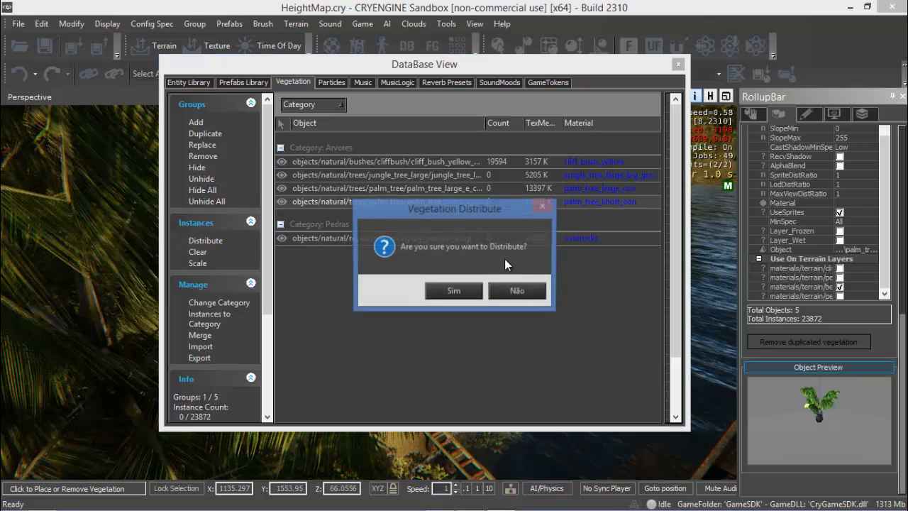
pyautogui.click(470, 294)
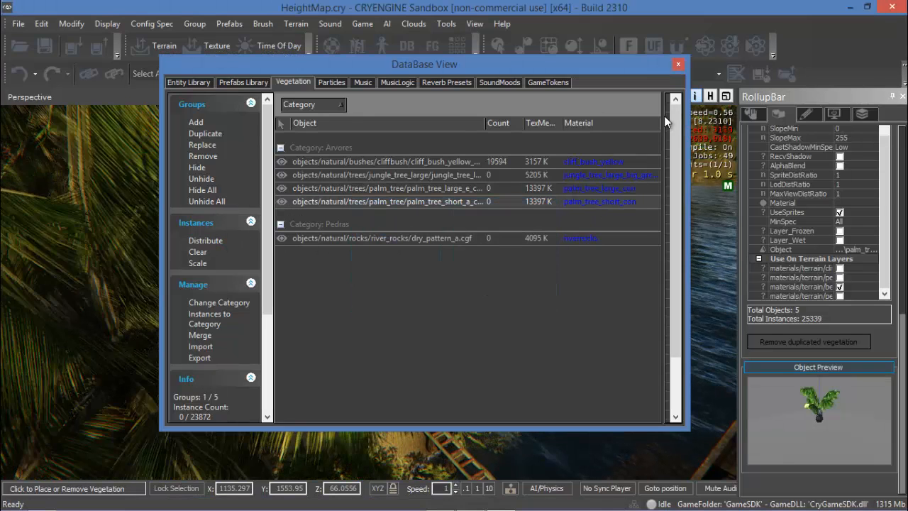
pyautogui.click(679, 64)
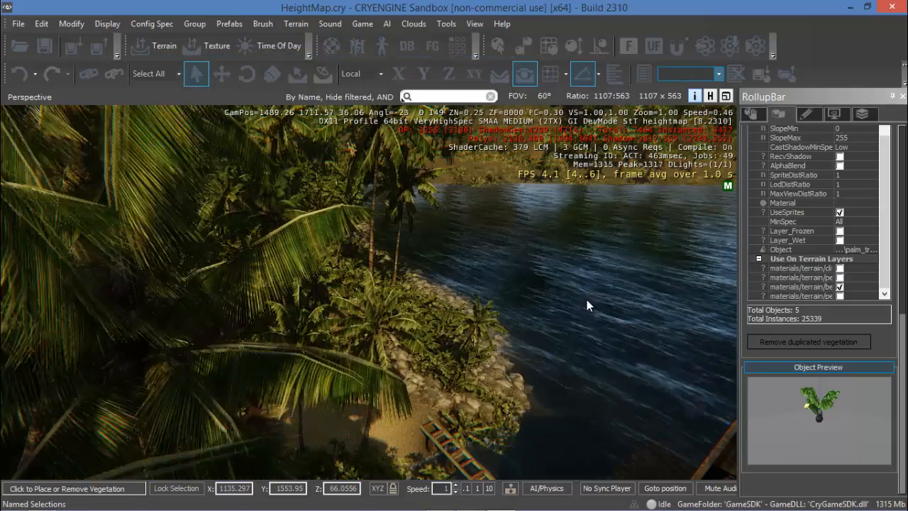
# Step: Disable the third listed terrain layer for the palm_tree_short_a_con vegetation
pyautogui.scroll(5, 592, 302)
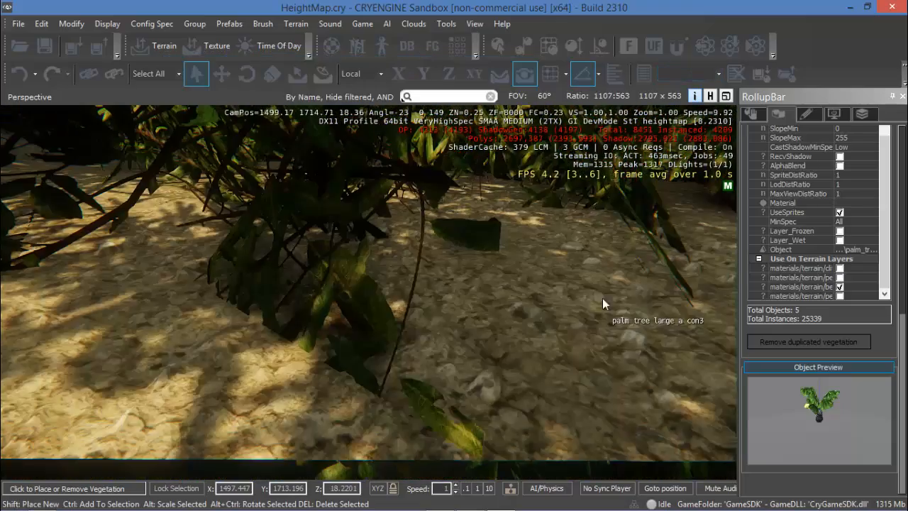
pyautogui.scroll(-5, 592, 282)
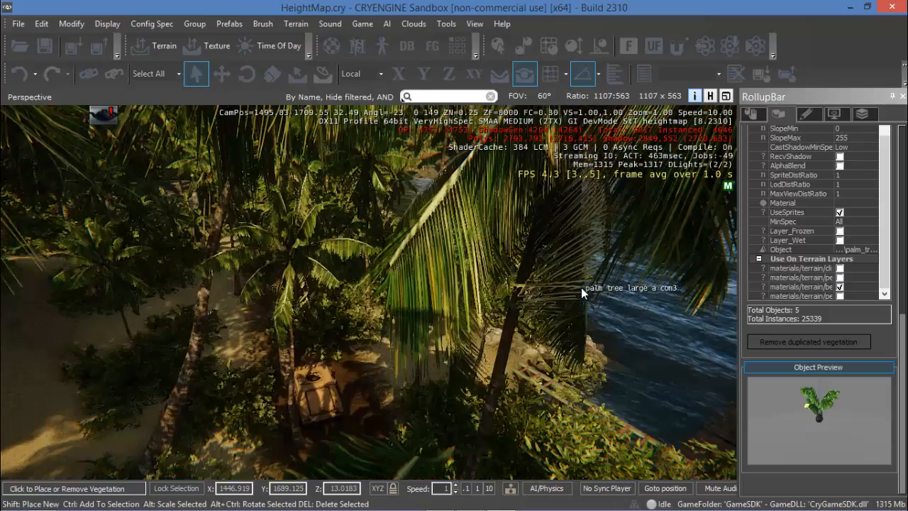
pyautogui.scroll(-1, 581, 287)
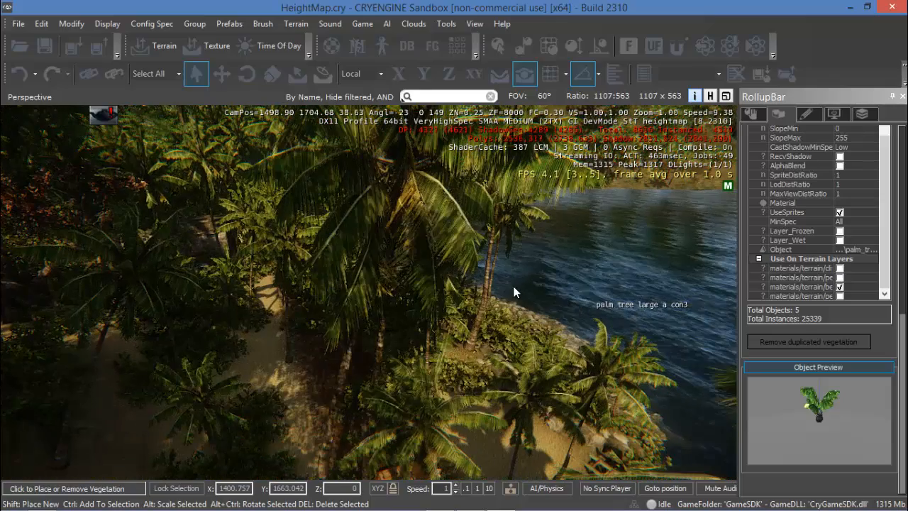
pyautogui.moveTo(454, 328)
pyautogui.mouseDown(button='right')
pyautogui.moveTo(465, 341)
pyautogui.moveTo(484, 329)
pyautogui.moveTo(457, 320)
pyautogui.mouseUp(button='right')
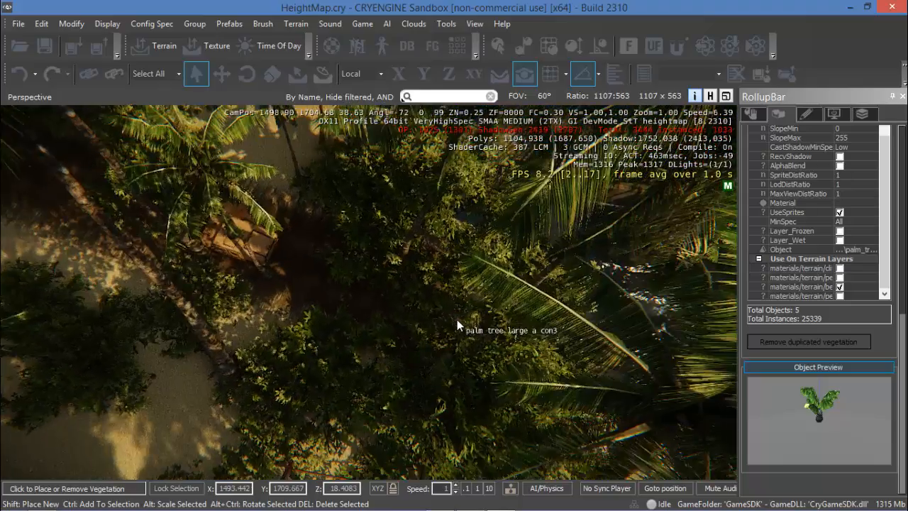
pyautogui.moveTo(351, 276); pyautogui.dragTo(428, 292, button='middle')
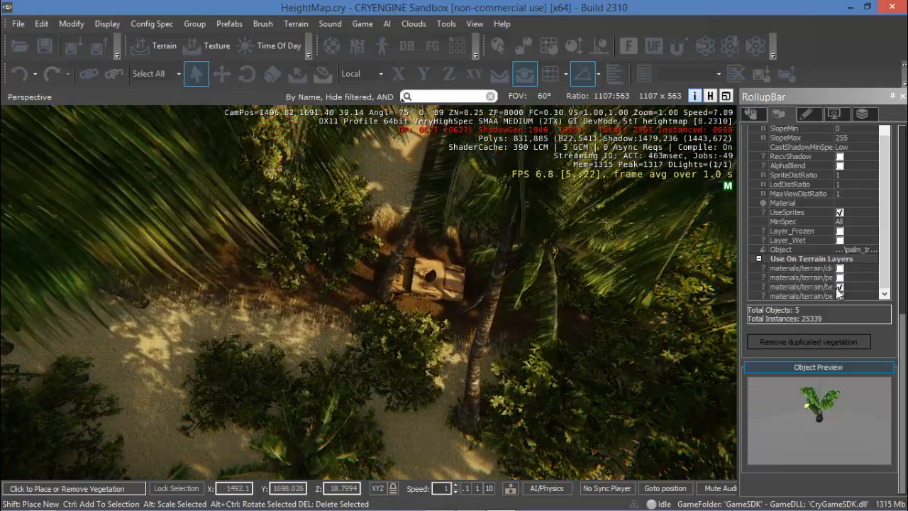
pyautogui.click(840, 287)
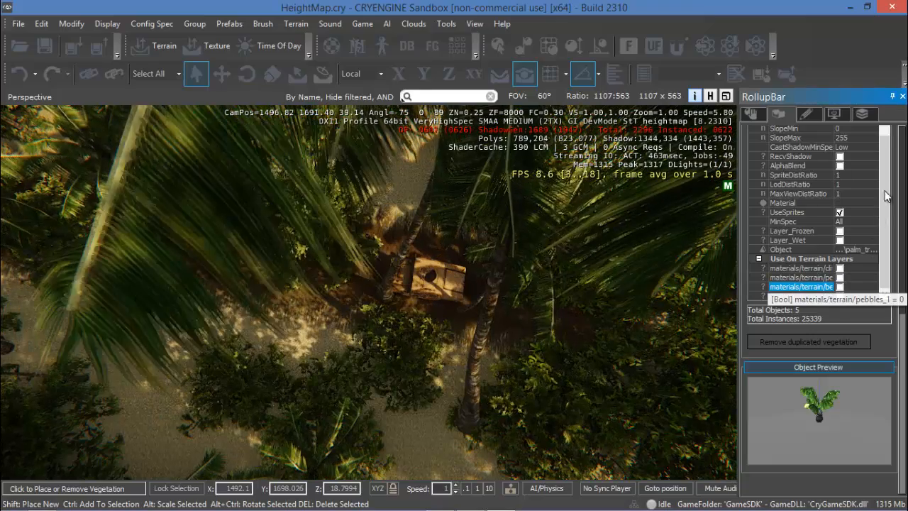
# Step: Review the density, elevation and terrain layer settings of the cliff bush, jungle tree and both palm types
pyautogui.scroll(3, 883, 185)
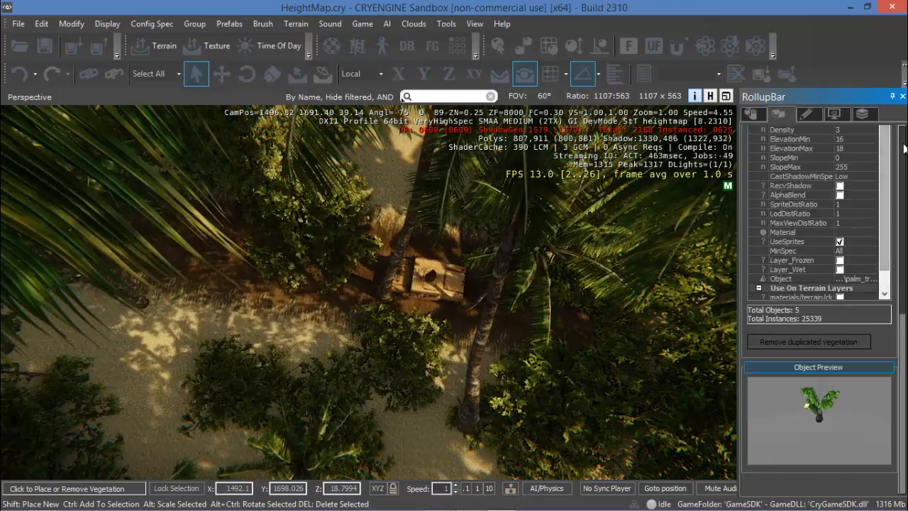
pyautogui.scroll(5, 903, 155)
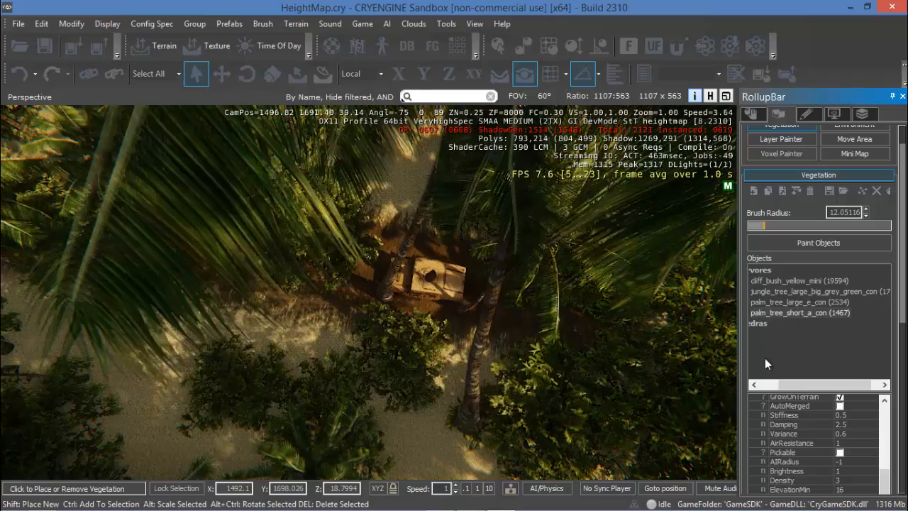
pyautogui.click(766, 388)
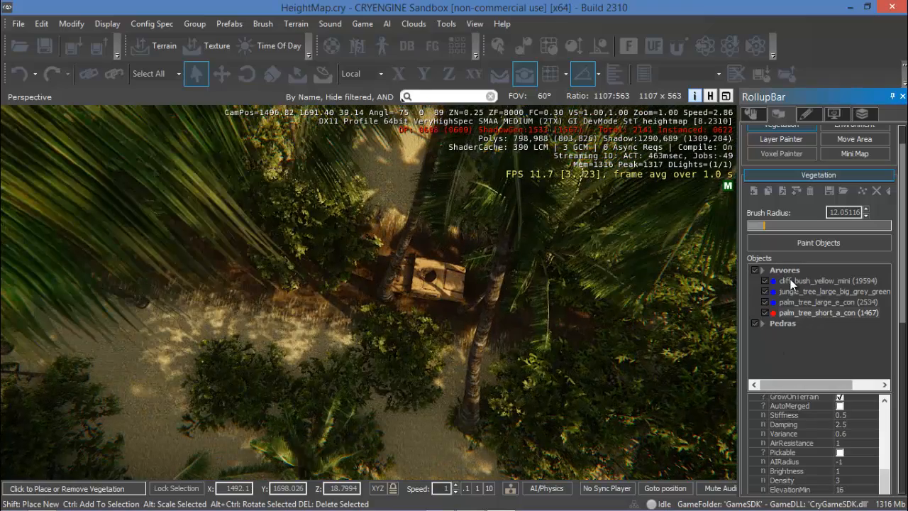
pyautogui.scroll(-5, 819, 313)
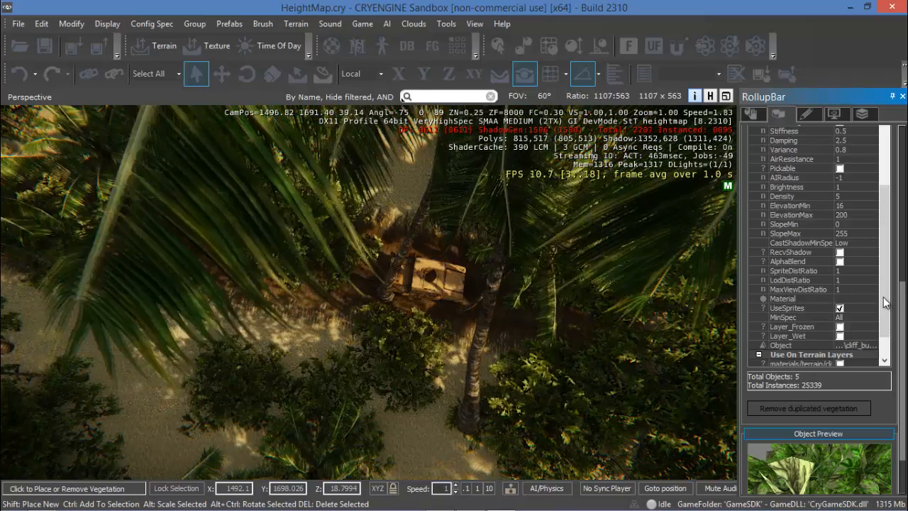
pyautogui.scroll(-1, 891, 341)
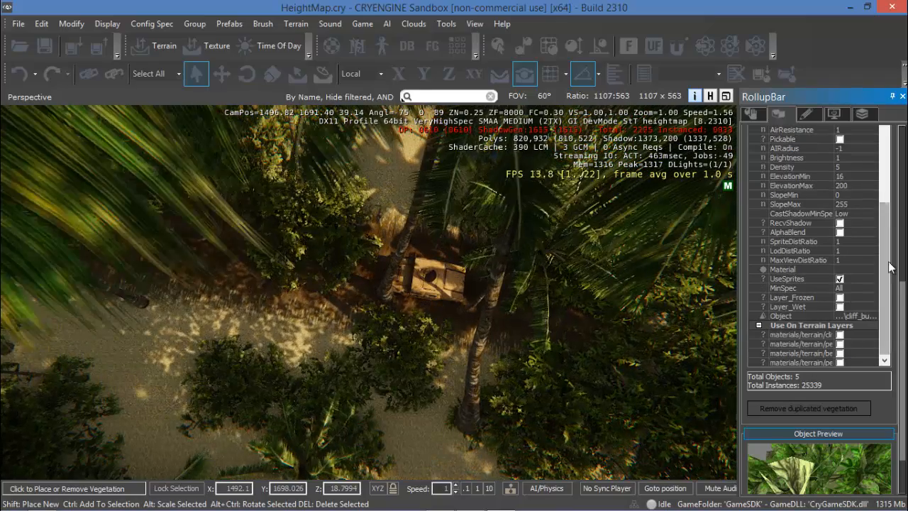
pyautogui.scroll(10, 892, 267)
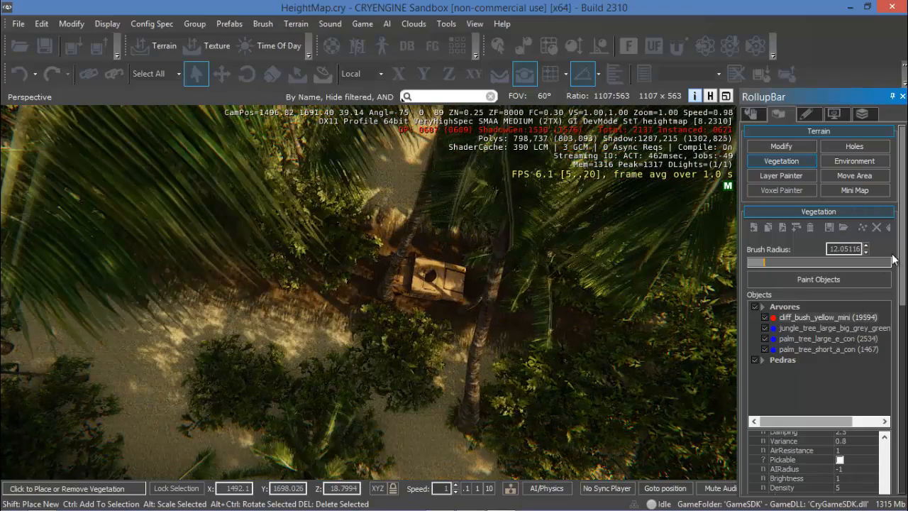
pyautogui.click(835, 328)
pyautogui.scroll(-3, 834, 328)
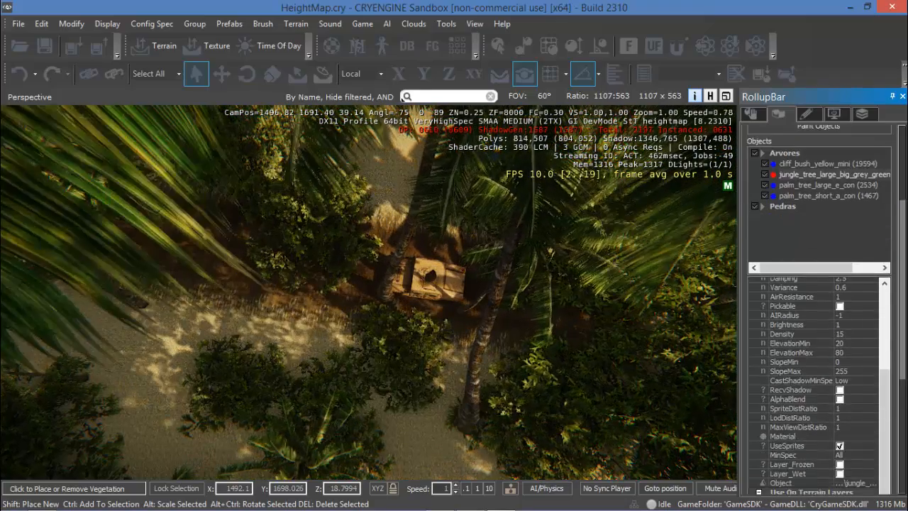
pyautogui.scroll(-5, 850, 278)
pyautogui.scroll(8, 851, 278)
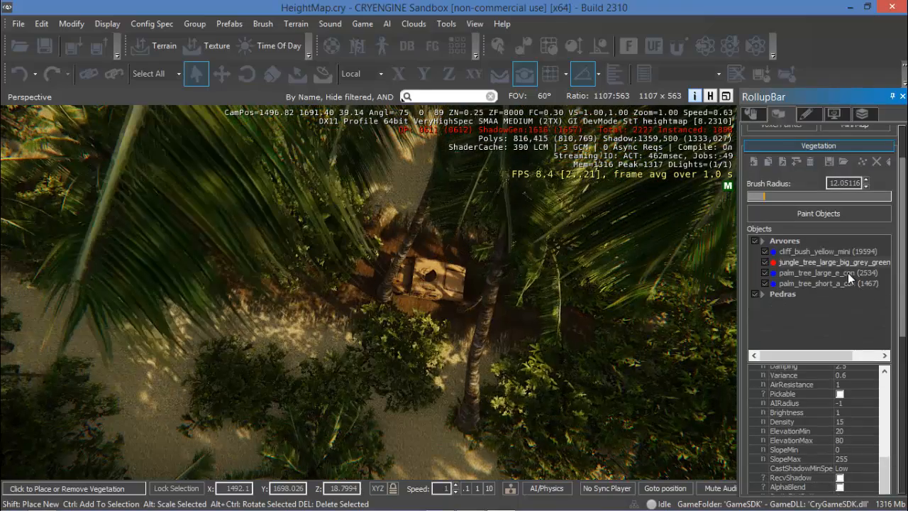
pyautogui.click(850, 274)
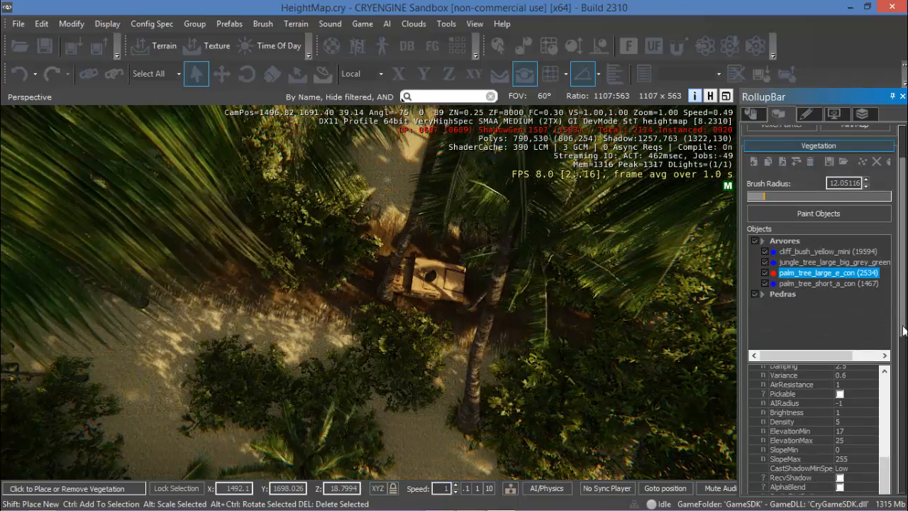
pyautogui.scroll(-5, 902, 325)
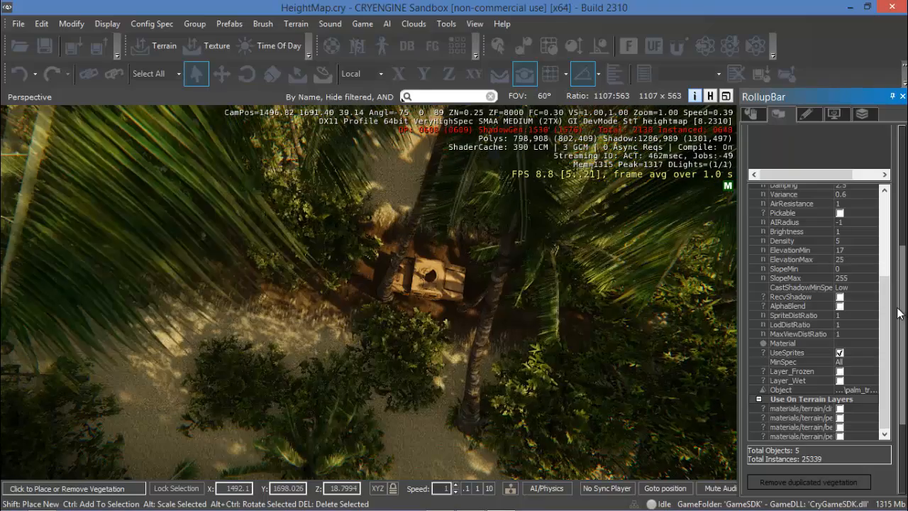
pyautogui.scroll(5, 899, 313)
pyautogui.click(827, 322)
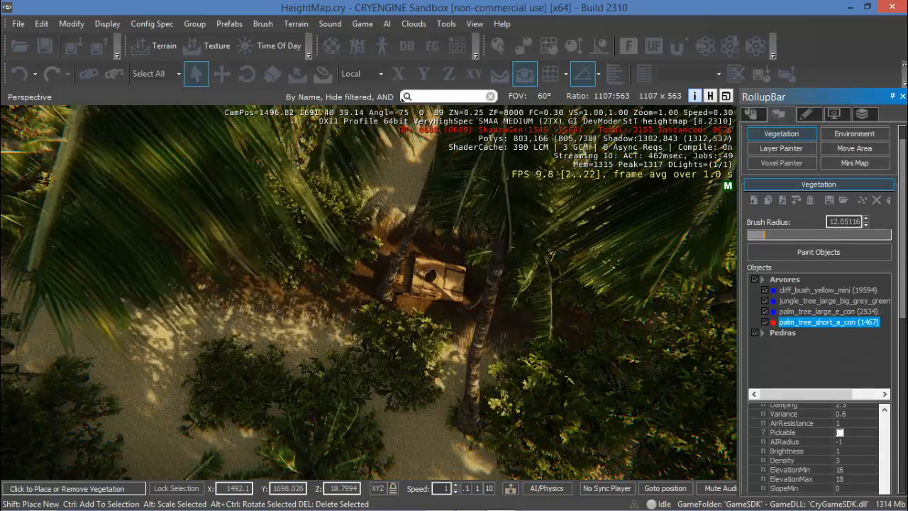
pyautogui.scroll(-5, 902, 317)
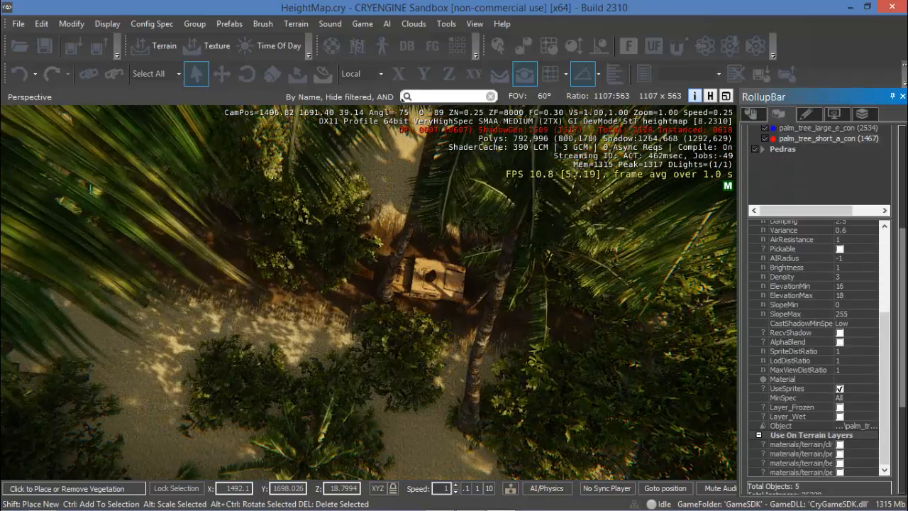
pyautogui.scroll(5, 880, 276)
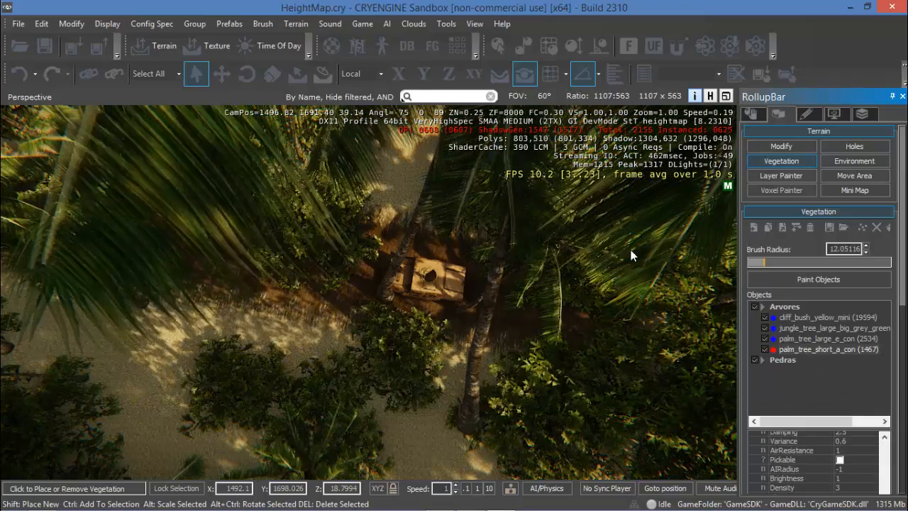
# Step: Select cliff_bush_yellow_mini and hide the jungle_tree_large_big_grey_green, palm_tree_large_e_con and palm_tree_short_a_con vegetation
pyautogui.click(806, 319)
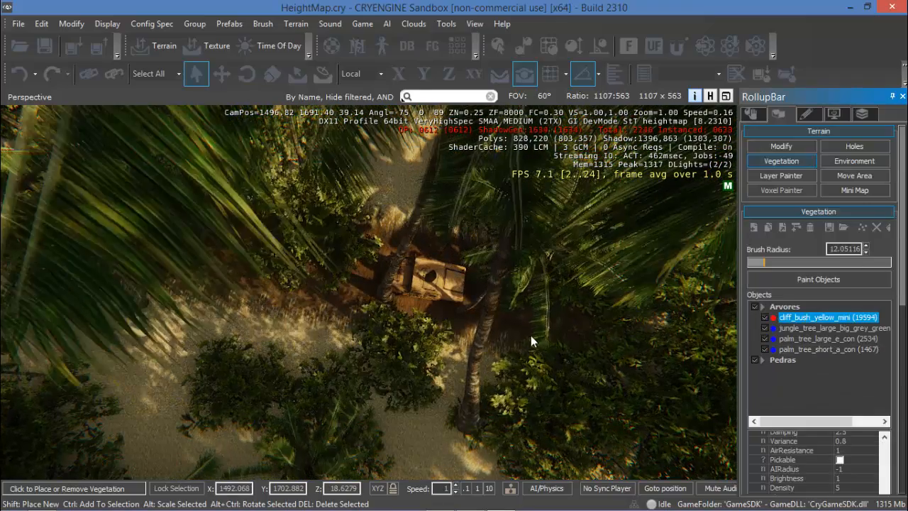
pyautogui.moveTo(532, 342); pyautogui.dragTo(490, 310, button='right')
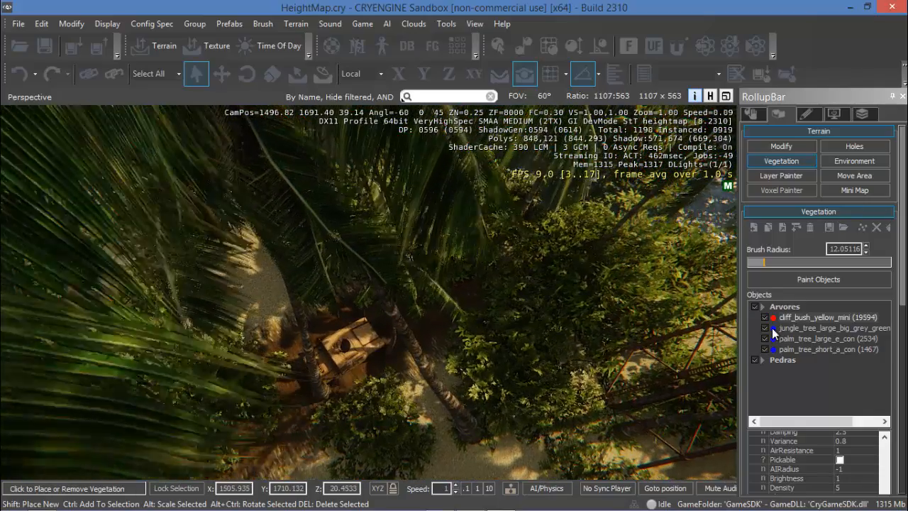
pyautogui.click(766, 328)
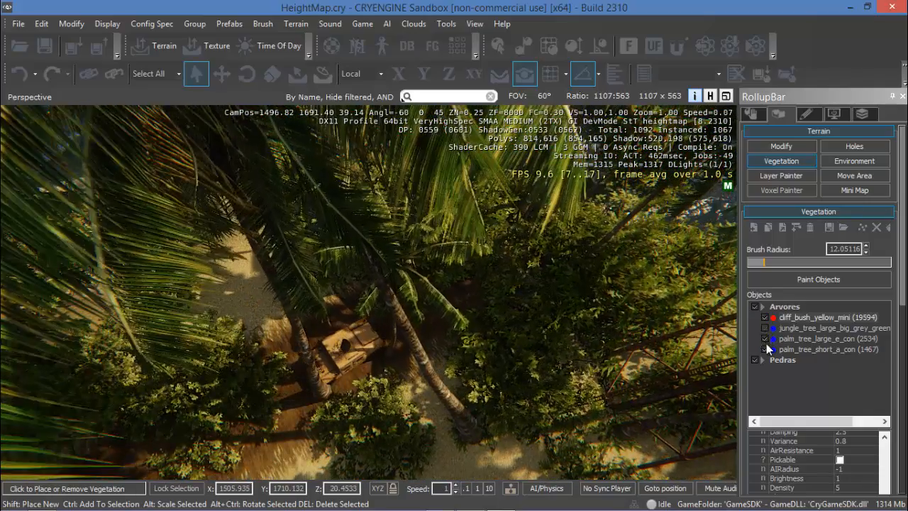
pyautogui.click(766, 348)
pyautogui.click(765, 339)
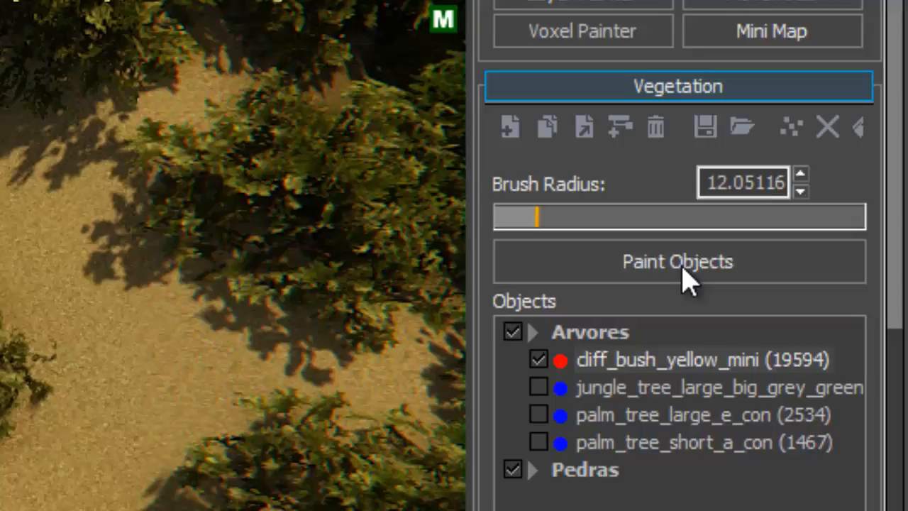
# Step: Start painting objects with a brush radius of 6.065116 and erase the bushes covering the dirt road's end near the dock and tower
pyautogui.click(619, 265)
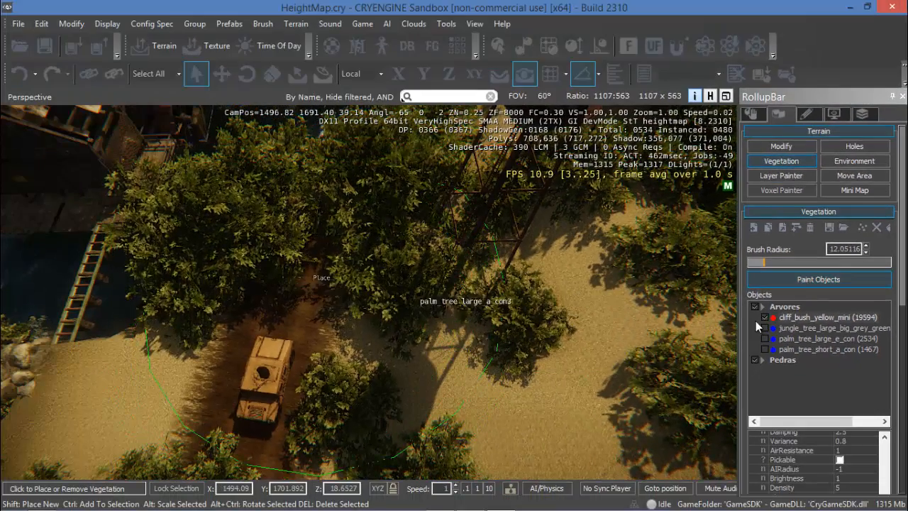
pyautogui.moveTo(763, 262); pyautogui.dragTo(755, 261)
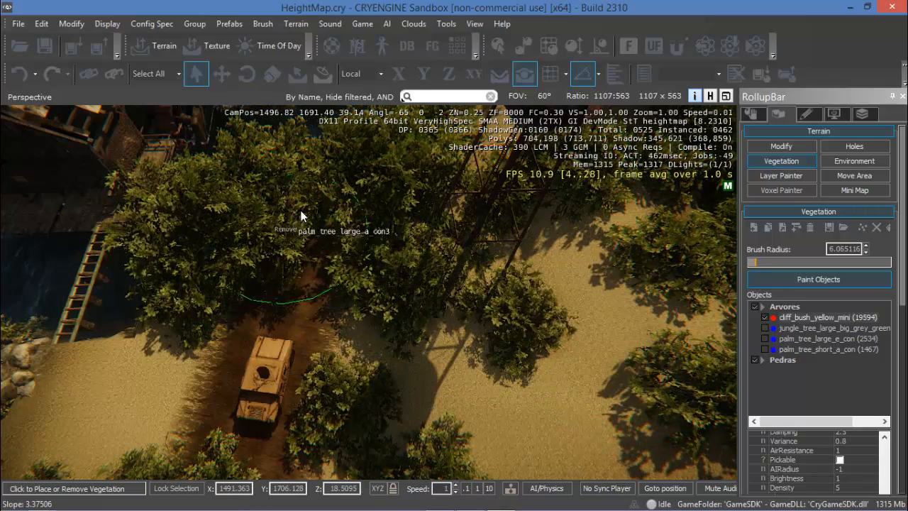
pyautogui.moveTo(301, 216)
pyautogui.keyDown('ctrl'); pyautogui.mouseDown()
pyautogui.moveTo(303, 209)
pyautogui.moveTo(277, 297)
pyautogui.moveTo(287, 354)
pyautogui.mouseUp(); pyautogui.keyUp('ctrl')
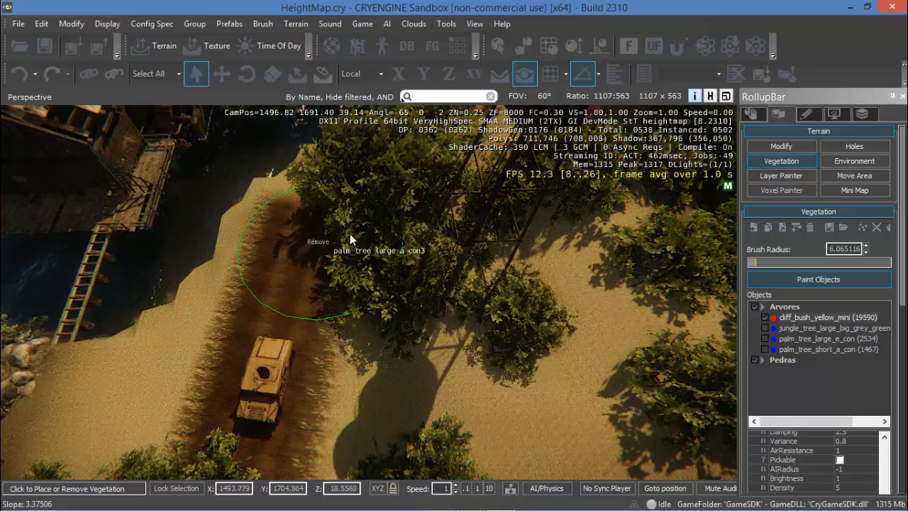
pyautogui.keyDown('ctrl'); pyautogui.click(383, 218); pyautogui.keyUp('ctrl')
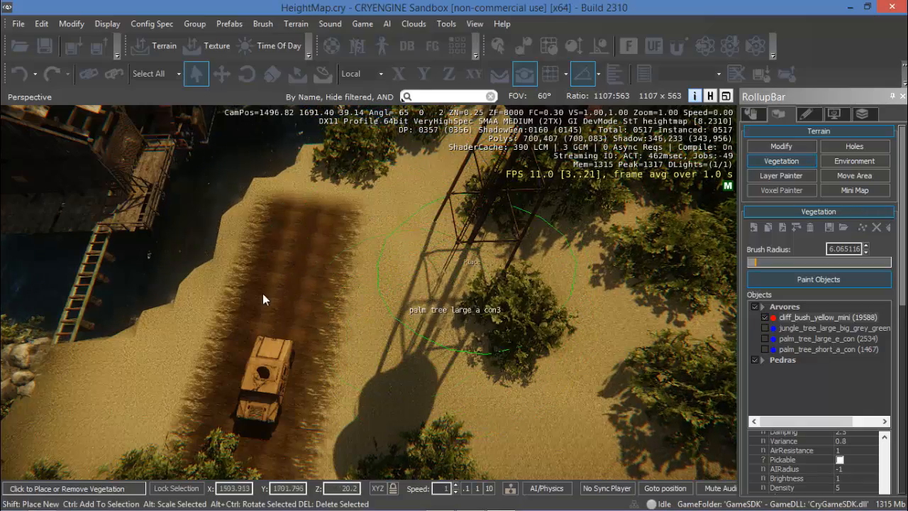
# Step: Erase the cliff_bush_yellow_mini bushes covering the dirt road from the HMMWV towards the barn
pyautogui.moveTo(297, 284); pyautogui.dragTo(348, 318, button='right')
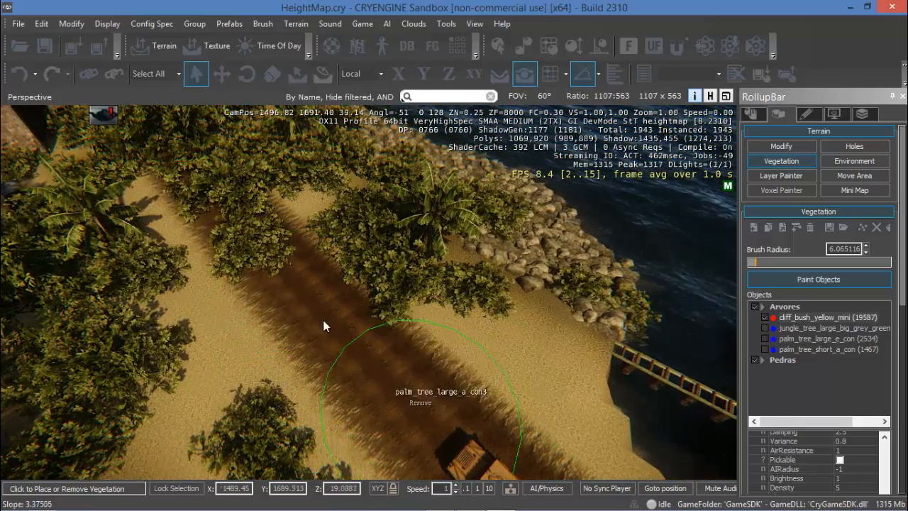
pyautogui.keyDown('shift'); pyautogui.click(292, 290); pyautogui.keyUp('shift')
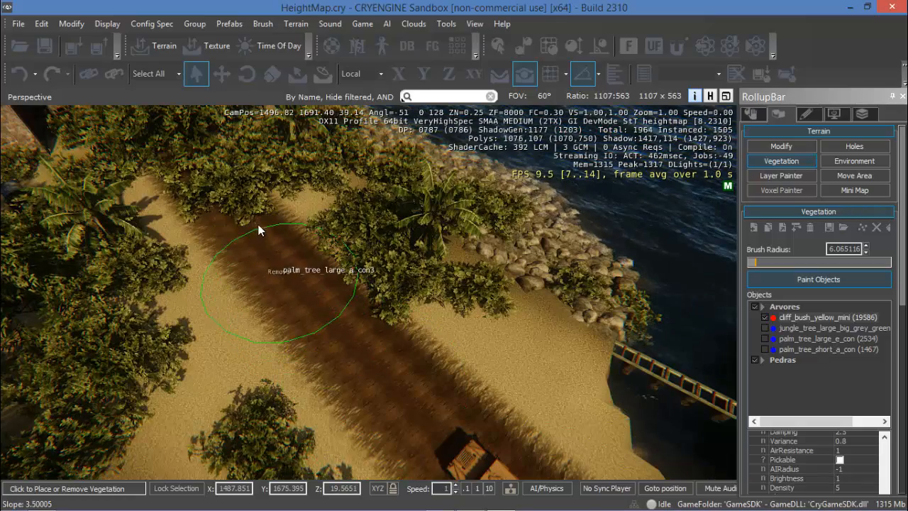
pyautogui.moveTo(258, 225)
pyautogui.keyDown('ctrl'); pyautogui.mouseDown()
pyautogui.moveTo(187, 181)
pyautogui.moveTo(142, 122)
pyautogui.mouseUp(); pyautogui.keyUp('ctrl')
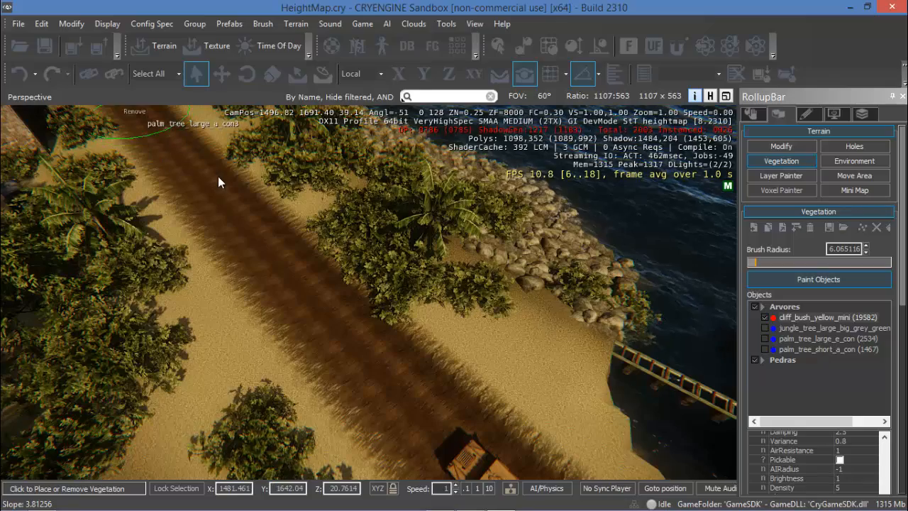
pyautogui.scroll(-5, 219, 179)
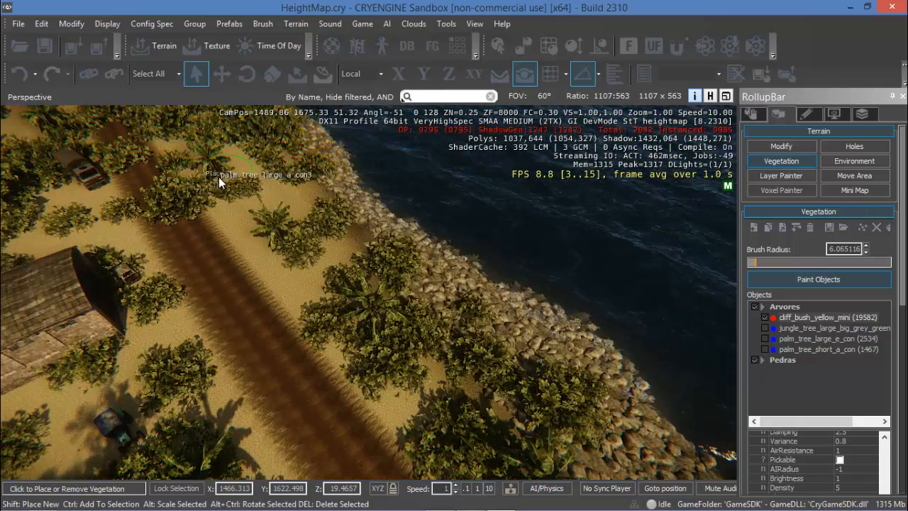
pyautogui.moveTo(219, 178)
pyautogui.mouseDown(button='right')
pyautogui.moveTo(285, 208)
pyautogui.moveTo(290, 269)
pyautogui.moveTo(283, 201)
pyautogui.mouseUp(button='right')
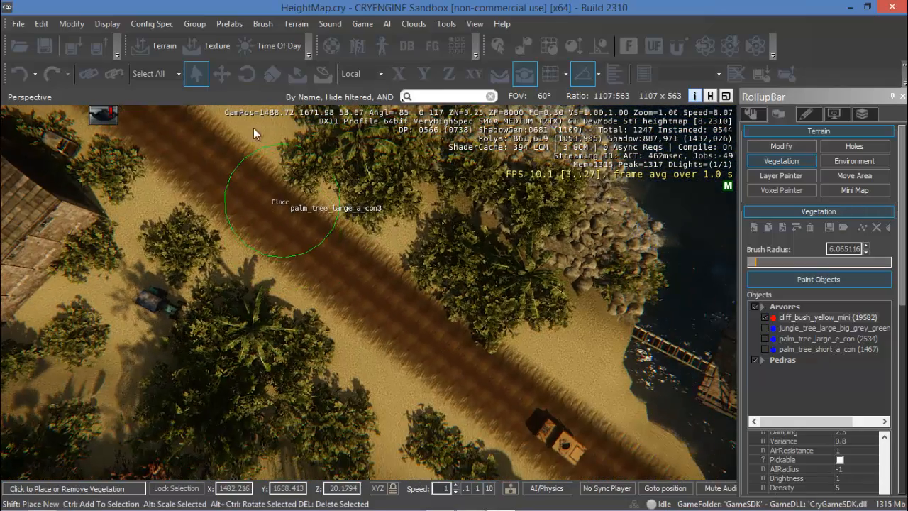
# Step: Erase the bushes covering the road from the barn and parked truck along the shore to the distant bend
pyautogui.moveTo(253, 128)
pyautogui.mouseDown(button='right')
pyautogui.moveTo(253, 178)
pyautogui.moveTo(334, 202)
pyautogui.mouseUp(button='right')
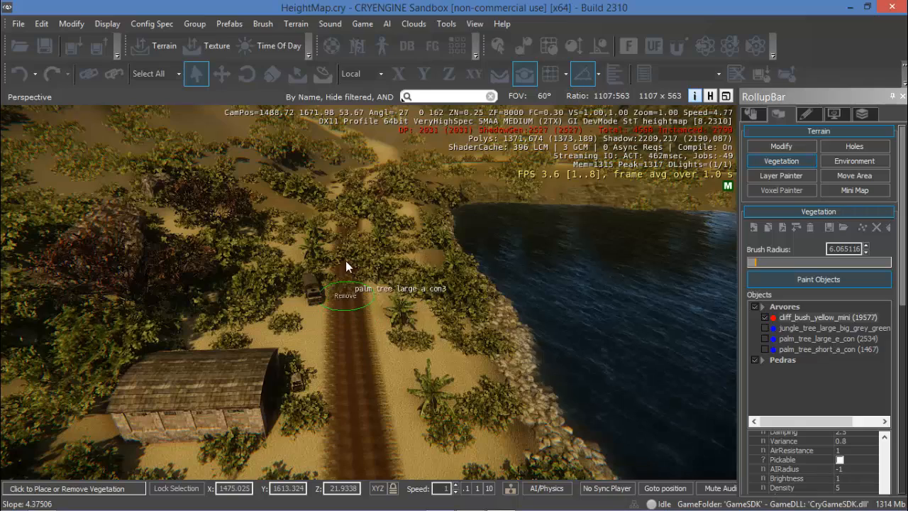
pyautogui.moveTo(351, 241)
pyautogui.keyDown('ctrl'); pyautogui.mouseDown()
pyautogui.moveTo(354, 205)
pyautogui.moveTo(348, 213)
pyautogui.mouseUp(); pyautogui.keyUp('ctrl')
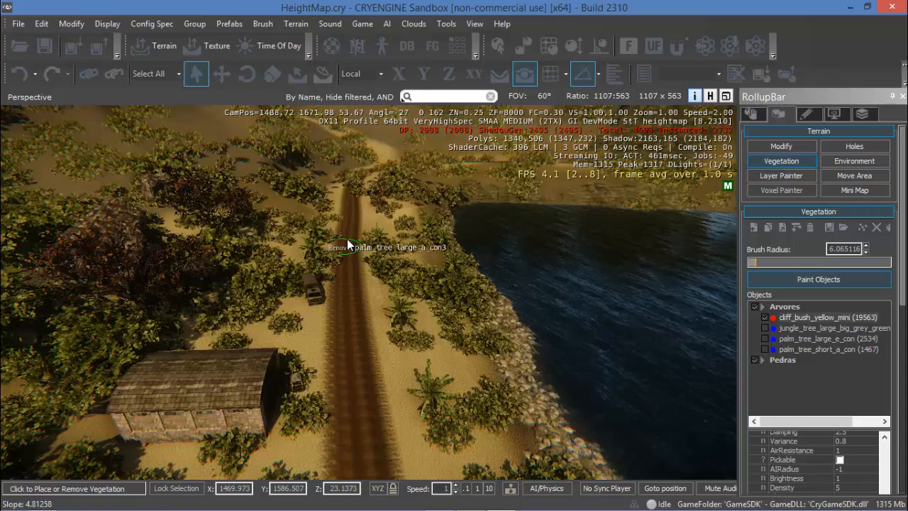
pyautogui.moveTo(348, 240)
pyautogui.keyDown('ctrl'); pyautogui.mouseDown()
pyautogui.moveTo(339, 252)
pyautogui.moveTo(345, 277)
pyautogui.mouseUp(); pyautogui.keyUp('ctrl')
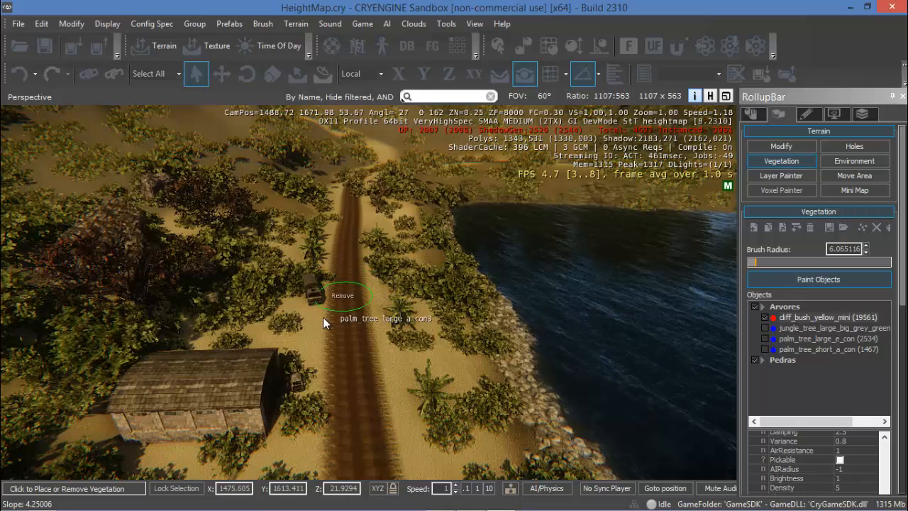
# Step: Erase the bushes around the parked vehicles, the barn and the rocky tree area beside the road
pyautogui.moveTo(304, 301)
pyautogui.keyDown('ctrl'); pyautogui.mouseDown()
pyautogui.moveTo(255, 300)
pyautogui.moveTo(321, 374)
pyautogui.mouseUp(); pyautogui.keyUp('ctrl')
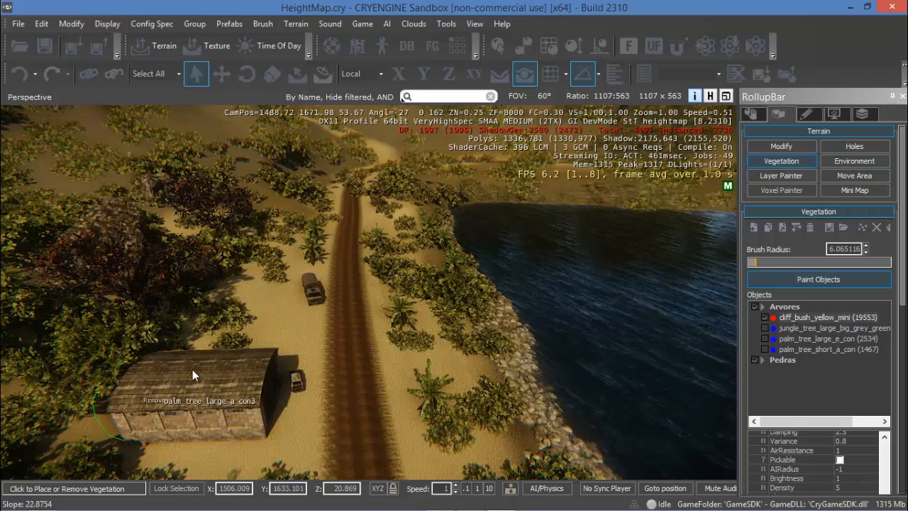
pyautogui.moveTo(192, 370)
pyautogui.keyDown('ctrl'); pyautogui.mouseDown()
pyautogui.moveTo(235, 364)
pyautogui.moveTo(262, 309)
pyautogui.mouseUp(); pyautogui.keyUp('ctrl')
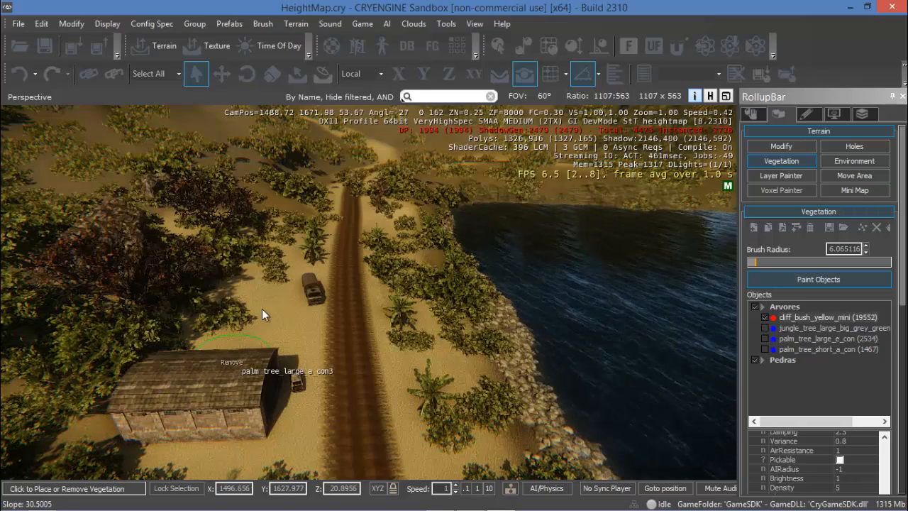
pyautogui.keyDown('ctrl'); pyautogui.moveTo(230, 240); pyautogui.dragTo(184, 277); pyautogui.keyUp('ctrl')
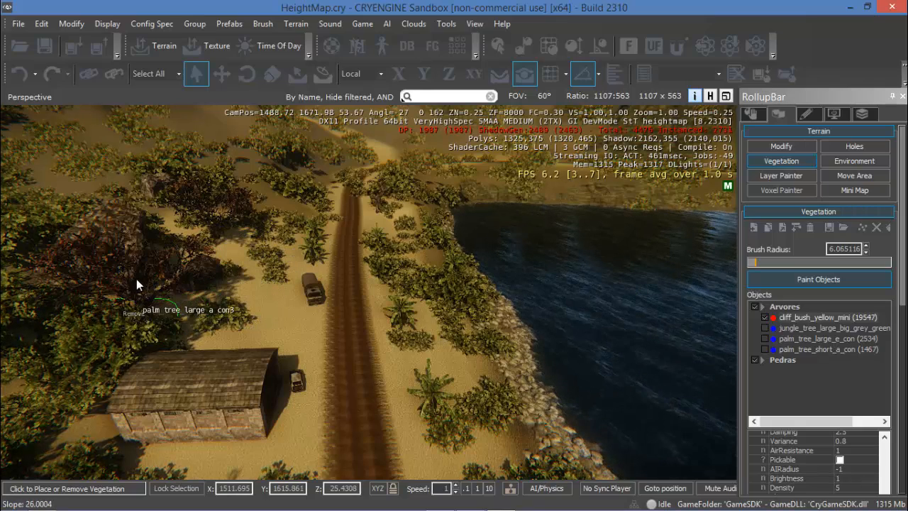
pyautogui.keyDown('ctrl'); pyautogui.moveTo(212, 237); pyautogui.dragTo(242, 220); pyautogui.keyUp('ctrl')
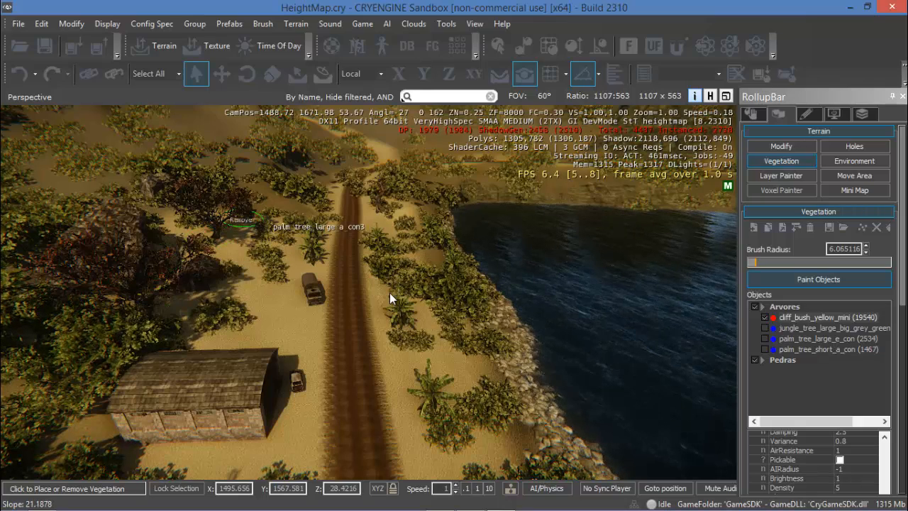
# Step: Erase the bushes covering the road at the start of the bend beyond the shoreline
pyautogui.moveTo(388, 239); pyautogui.dragTo(394, 217, button='middle')
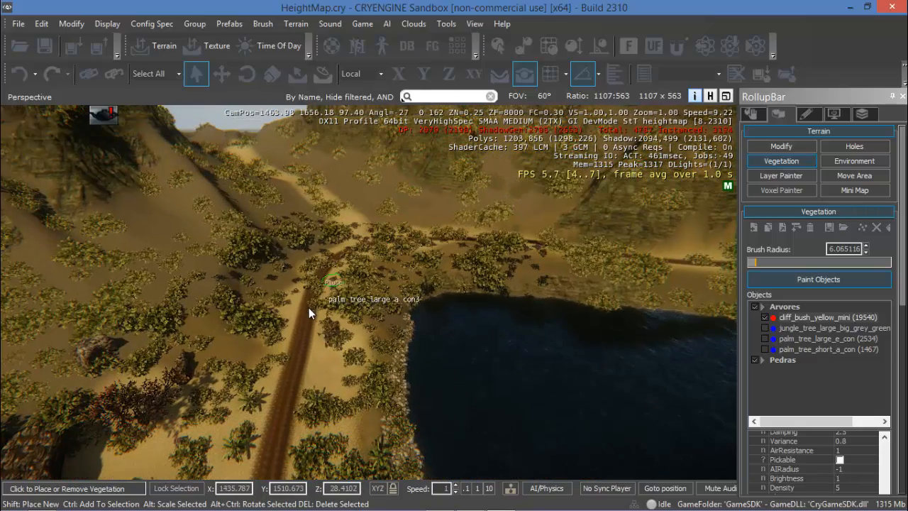
pyautogui.keyDown('ctrl'); pyautogui.click(318, 295); pyautogui.keyUp('ctrl')
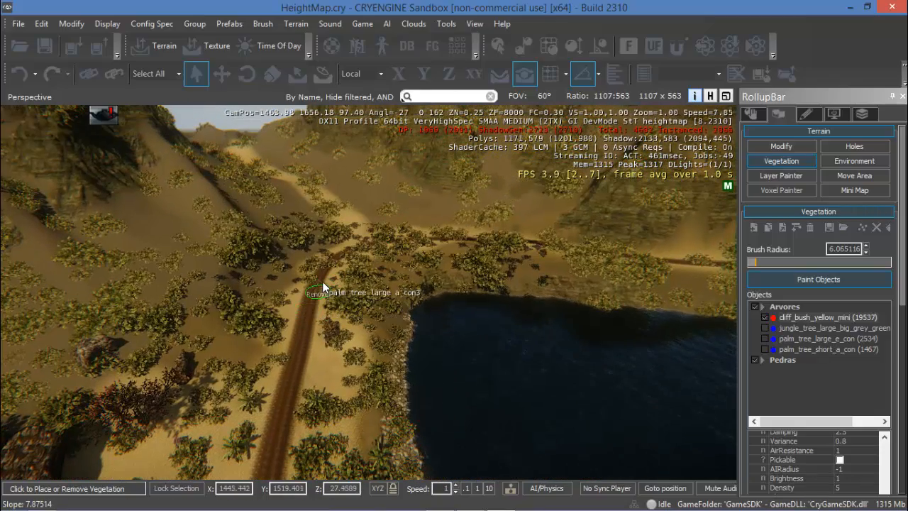
pyautogui.keyDown('ctrl'); pyautogui.click(327, 267); pyautogui.keyUp('ctrl')
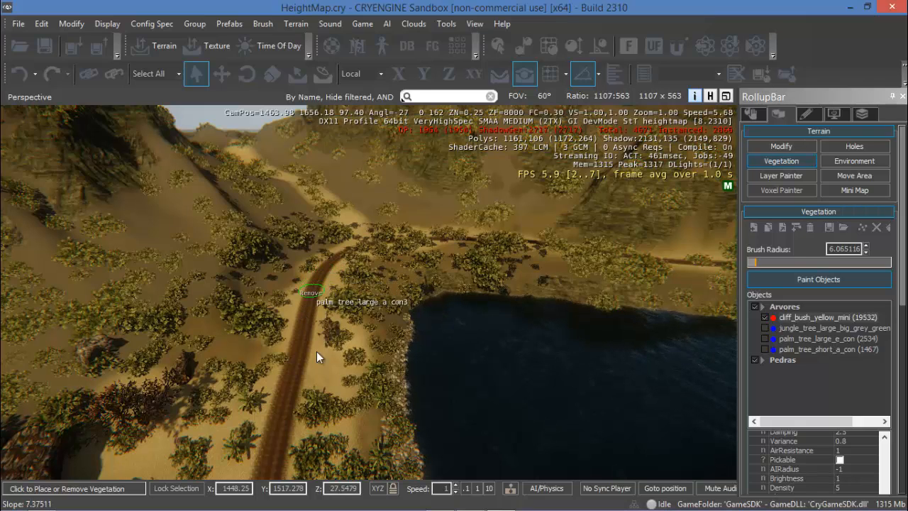
# Step: Hide cliff_bush_yellow_mini, show the jungle_tree_large_big_grey_green vegetation and resume painting objects
pyautogui.moveTo(324, 366); pyautogui.dragTo(316, 385, button='right')
pyautogui.moveTo(316, 385); pyautogui.dragTo(403, 315, button='middle')
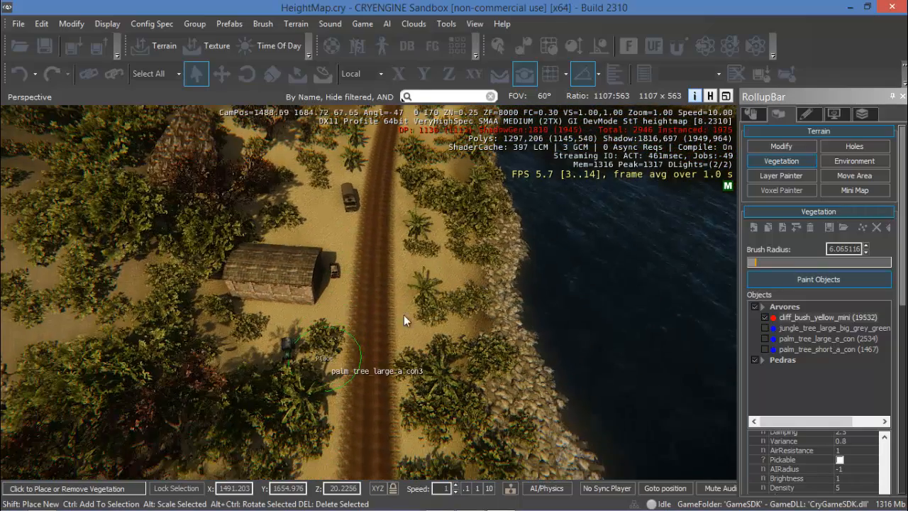
pyautogui.moveTo(415, 302); pyautogui.dragTo(387, 336, button='right')
pyautogui.moveTo(385, 363); pyautogui.dragTo(393, 338, button='middle')
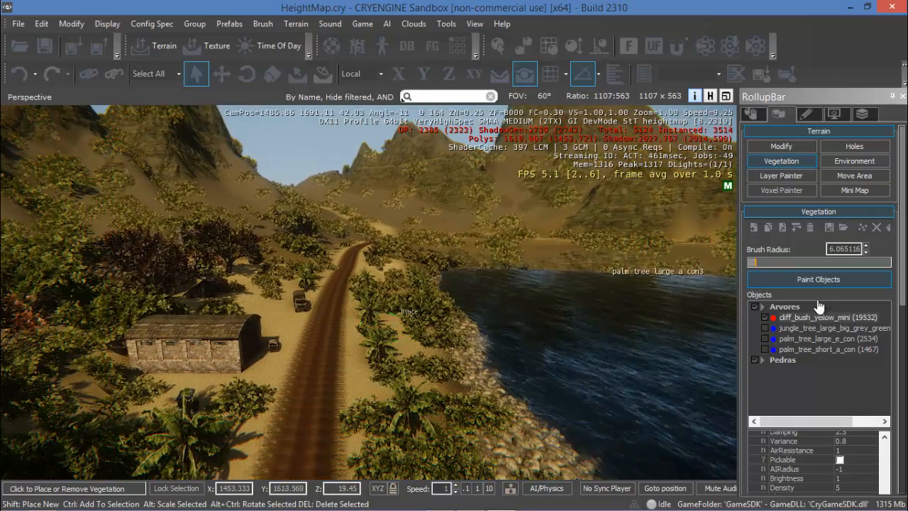
pyautogui.click(764, 317)
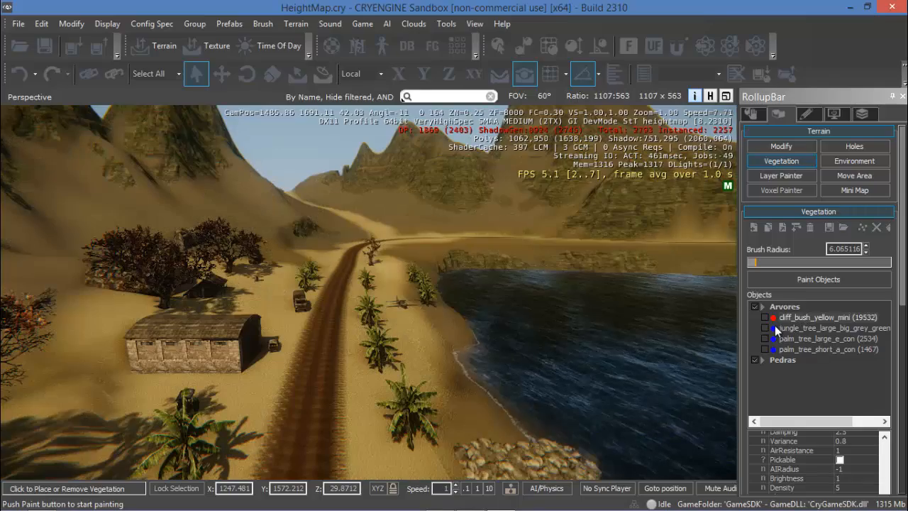
pyautogui.click(764, 328)
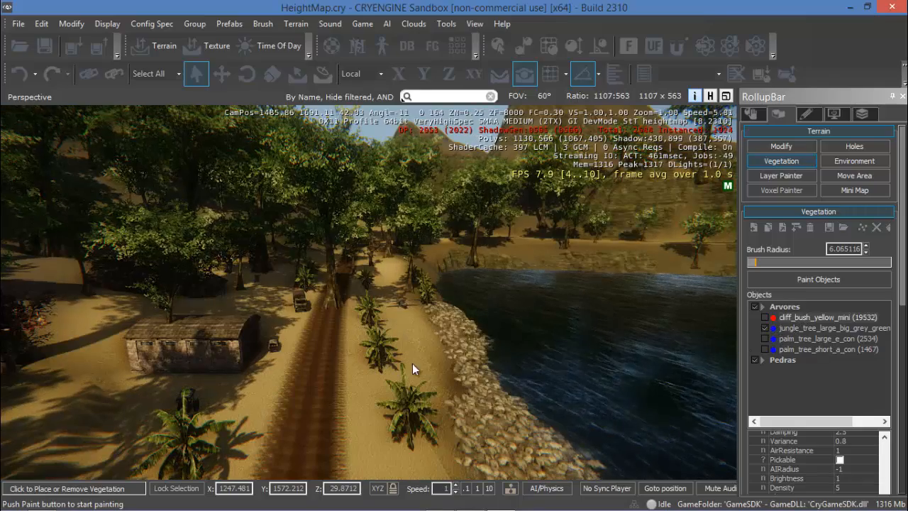
pyautogui.click(804, 277)
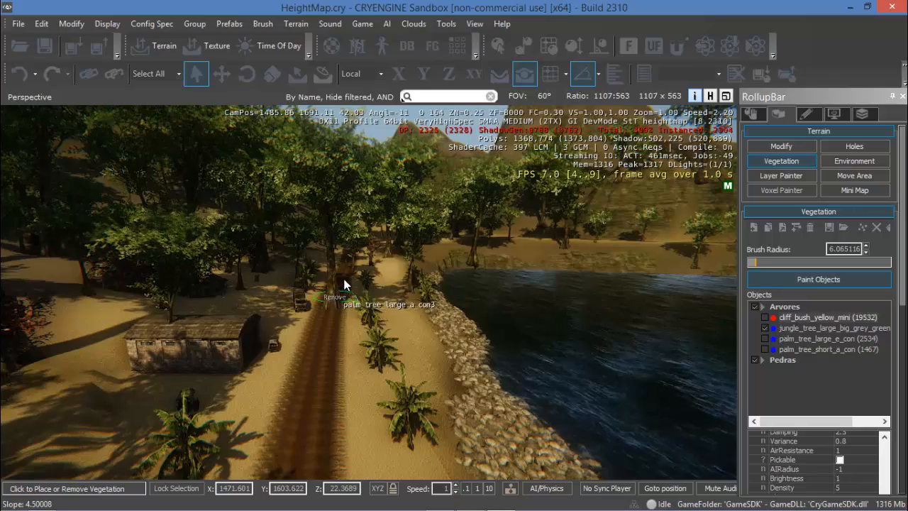
# Step: Try to erase the jungle trees from the road near the parked truck, enlarging the brush radius to 11.13023
pyautogui.keyDown('ctrl'); pyautogui.moveTo(344, 285); pyautogui.dragTo(352, 272); pyautogui.keyUp('ctrl')
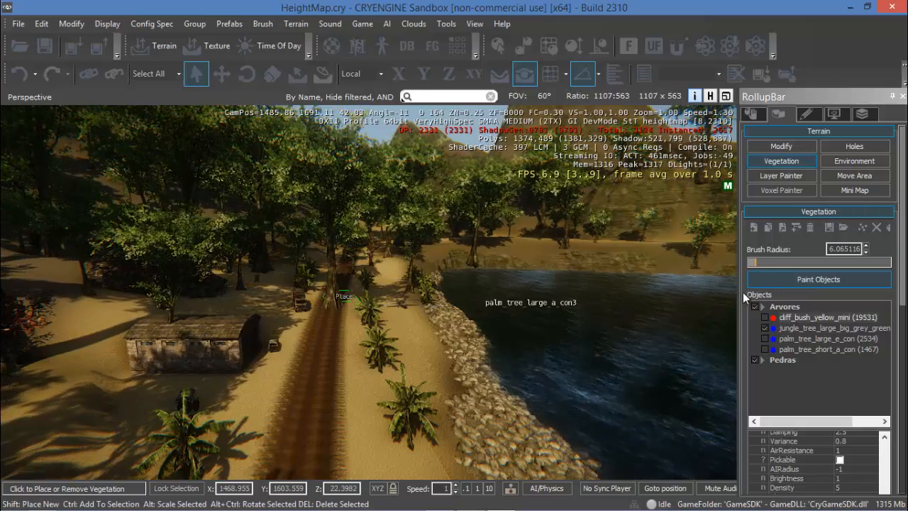
pyautogui.moveTo(758, 262); pyautogui.dragTo(762, 262)
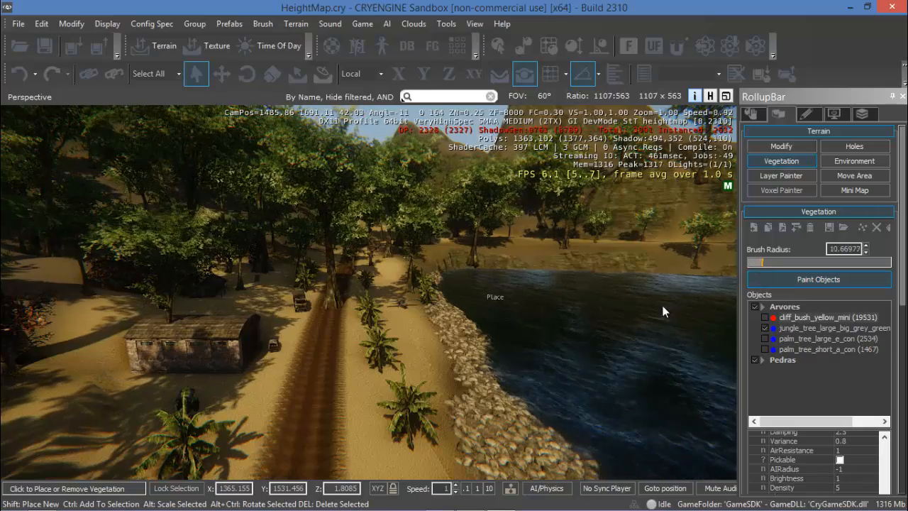
pyautogui.keyDown('ctrl'); pyautogui.click(336, 304); pyautogui.keyUp('ctrl')
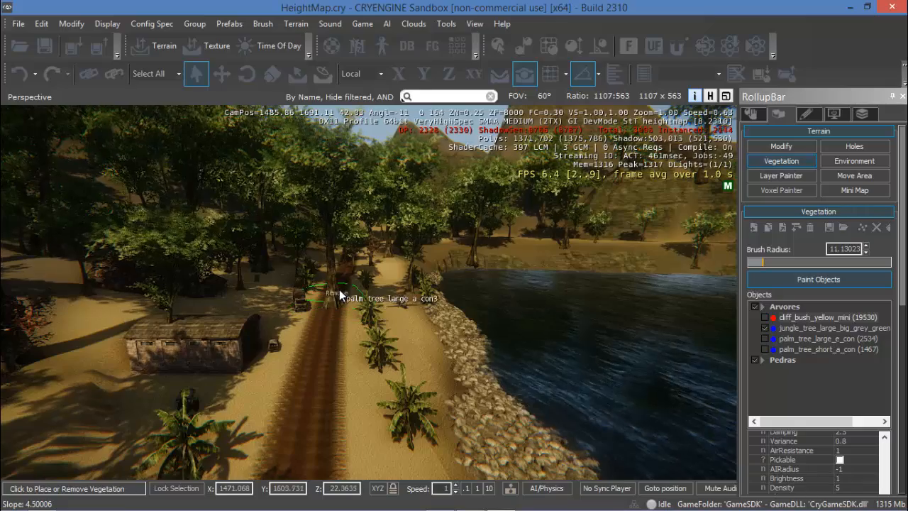
pyautogui.moveTo(343, 292); pyautogui.dragTo(343, 292, button='right')
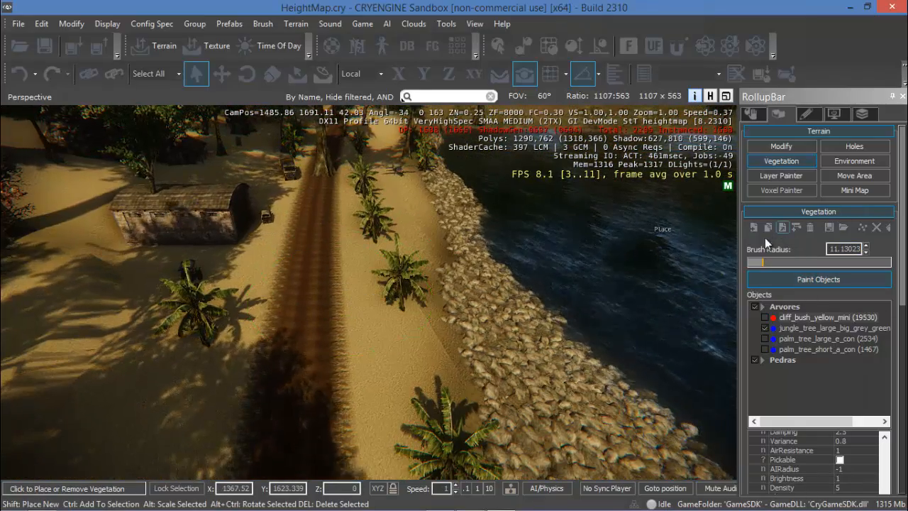
# Step: Select jungle_tree_large_big_grey_green, set the brush radius to 6.065116 and erase the trees on the road near the parked truck
pyautogui.click(788, 329)
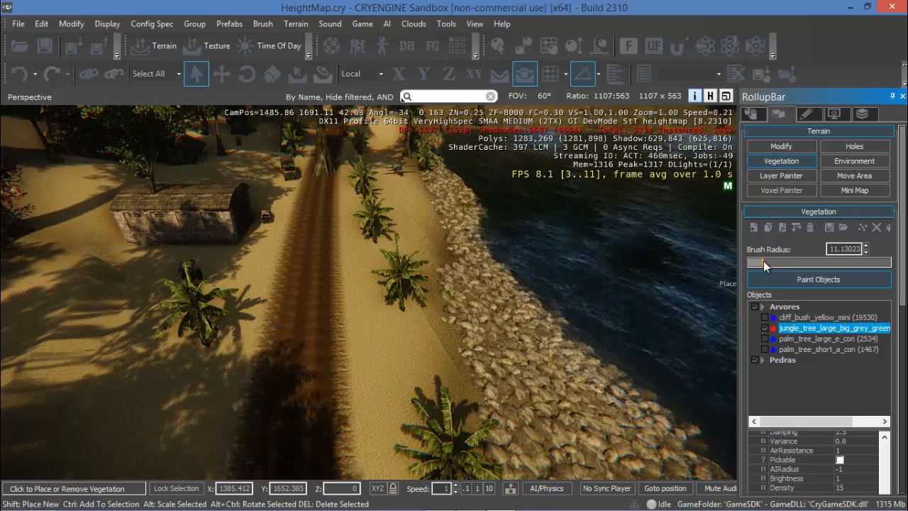
pyautogui.moveTo(764, 261); pyautogui.dragTo(759, 261)
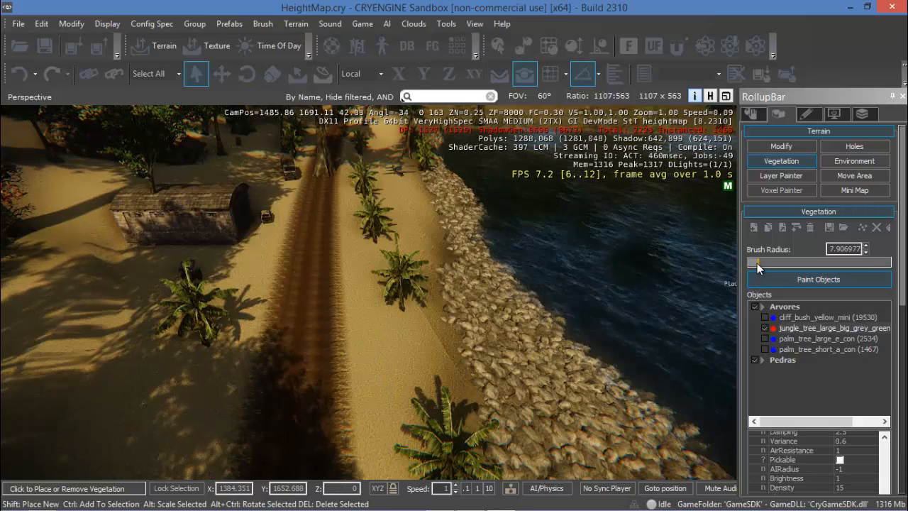
pyautogui.moveTo(758, 264); pyautogui.dragTo(755, 264)
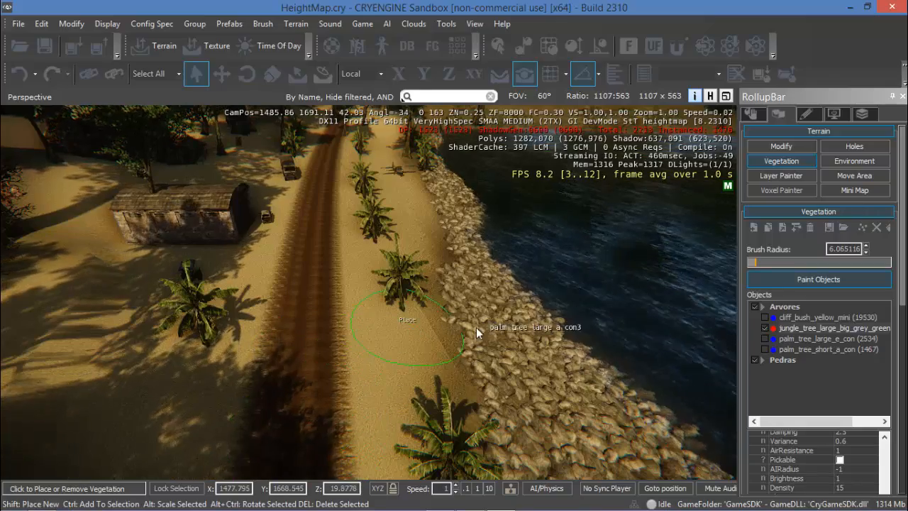
# Step: Erase the jungle trees standing on the road from past the barn up to the bend
pyautogui.moveTo(476, 327)
pyautogui.mouseDown(button='right')
pyautogui.moveTo(444, 351)
pyautogui.moveTo(488, 318)
pyautogui.mouseUp(button='right')
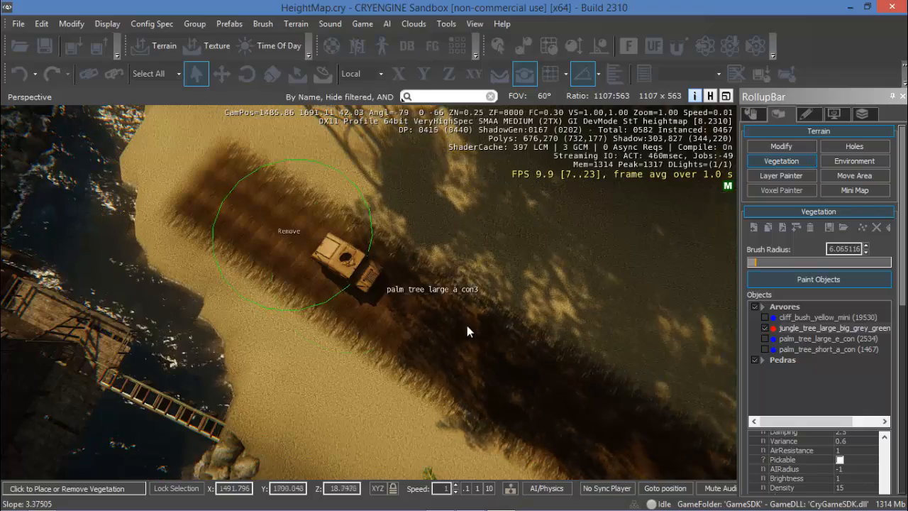
pyautogui.moveTo(618, 367)
pyautogui.mouseDown(button='right')
pyautogui.moveTo(648, 348)
pyautogui.moveTo(589, 365)
pyautogui.moveTo(588, 347)
pyautogui.moveTo(588, 357)
pyautogui.moveTo(597, 349)
pyautogui.moveTo(589, 357)
pyautogui.mouseUp(button='right')
pyautogui.press('w')
pyautogui.press('w')
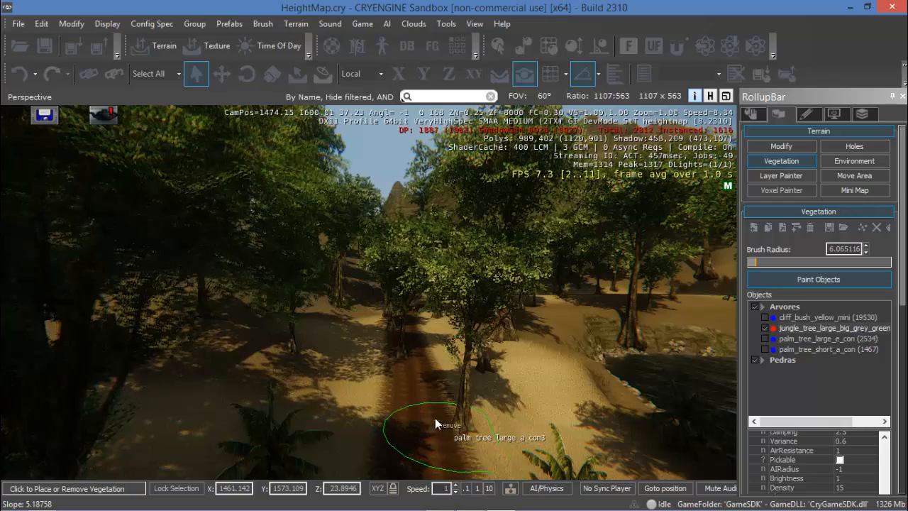
pyautogui.moveTo(435, 418)
pyautogui.keyDown('ctrl'); pyautogui.mouseDown()
pyautogui.moveTo(387, 325)
pyautogui.moveTo(426, 301)
pyautogui.moveTo(414, 305)
pyautogui.mouseUp(); pyautogui.keyUp('ctrl')
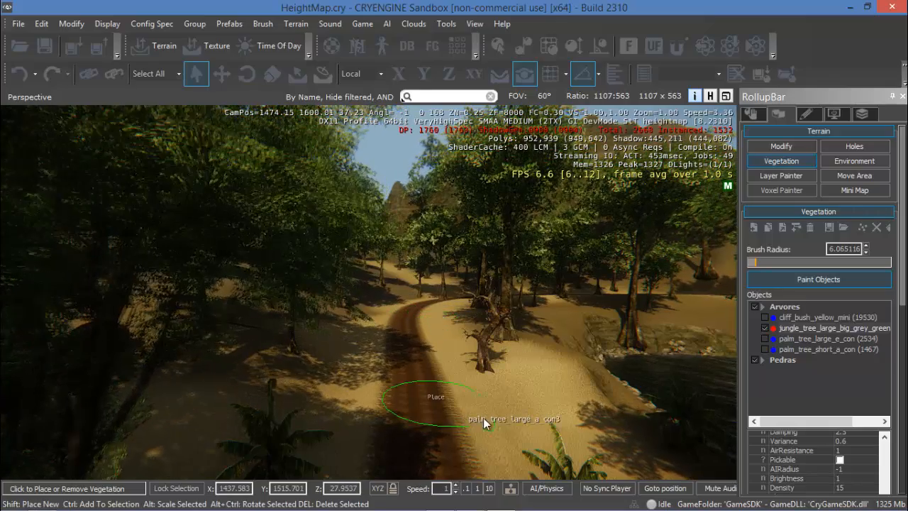
# Step: Select palm_tree_large_e_con, show it and hide the jungle_tree_large_big_grey_green vegetation
pyautogui.click(766, 337)
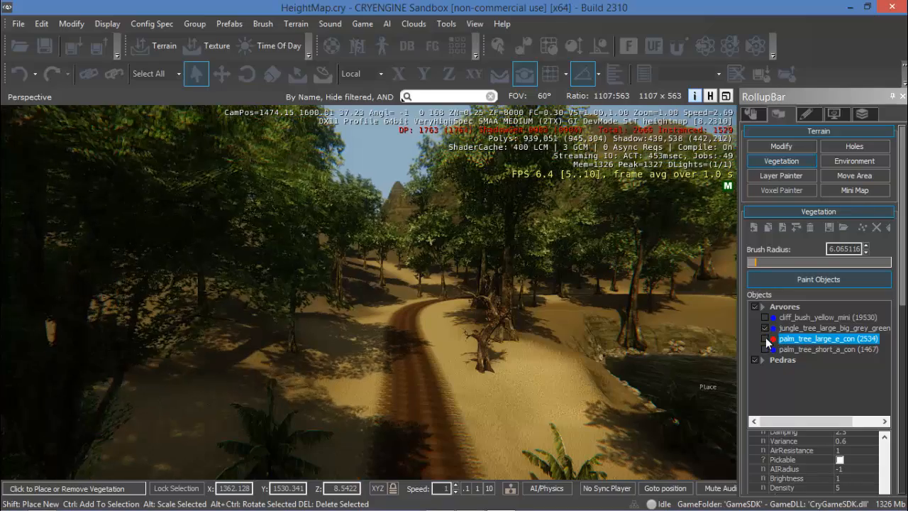
pyautogui.click(765, 328)
pyautogui.click(765, 339)
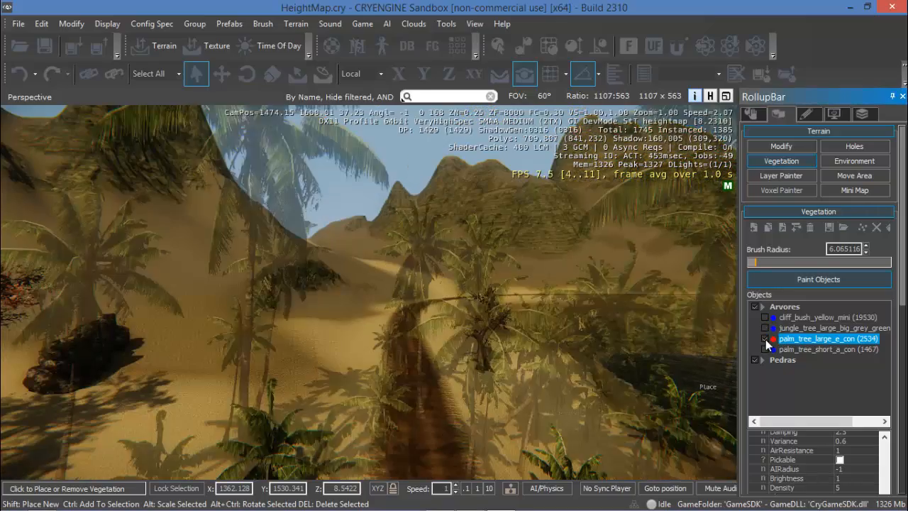
# Step: Erase the palm_tree_large_e_con palms standing on the dirt road toward the bend
pyautogui.click(418, 444)
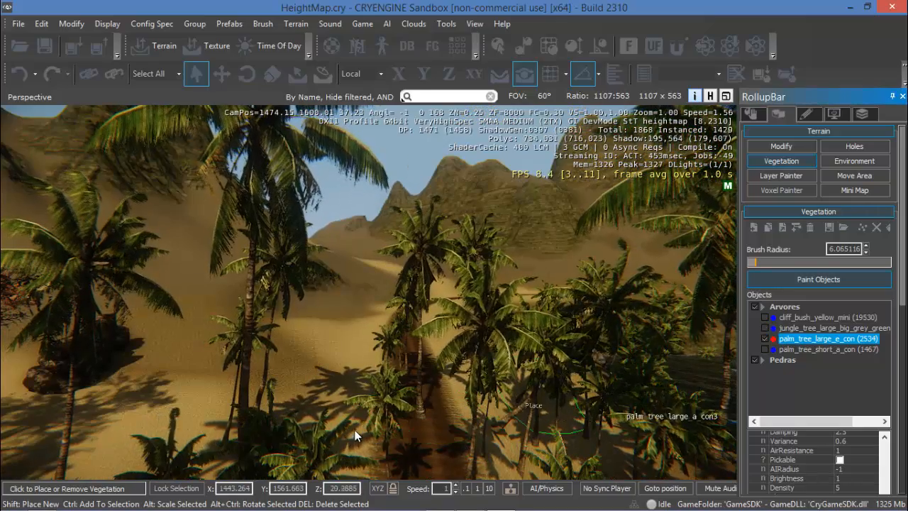
pyautogui.keyDown('ctrl'); pyautogui.click(398, 375); pyautogui.keyUp('ctrl')
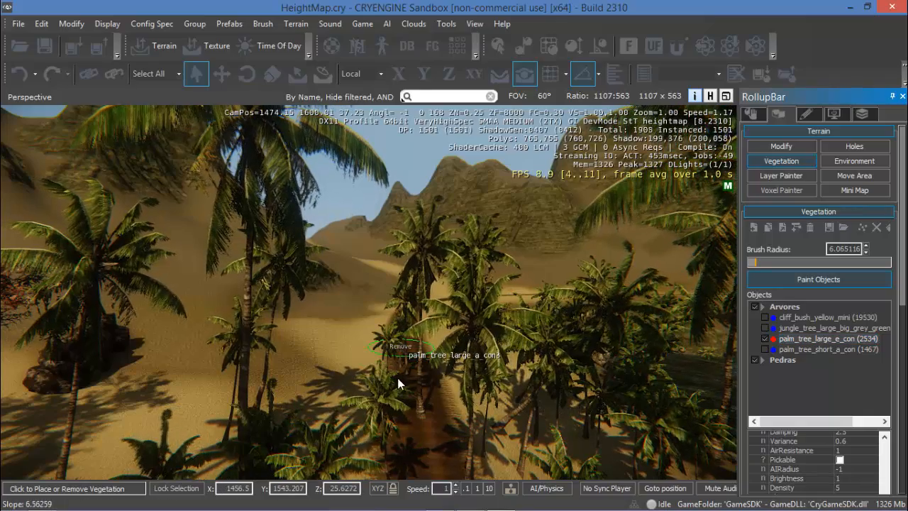
pyautogui.keyDown('ctrl'); pyautogui.click(410, 436); pyautogui.keyUp('ctrl')
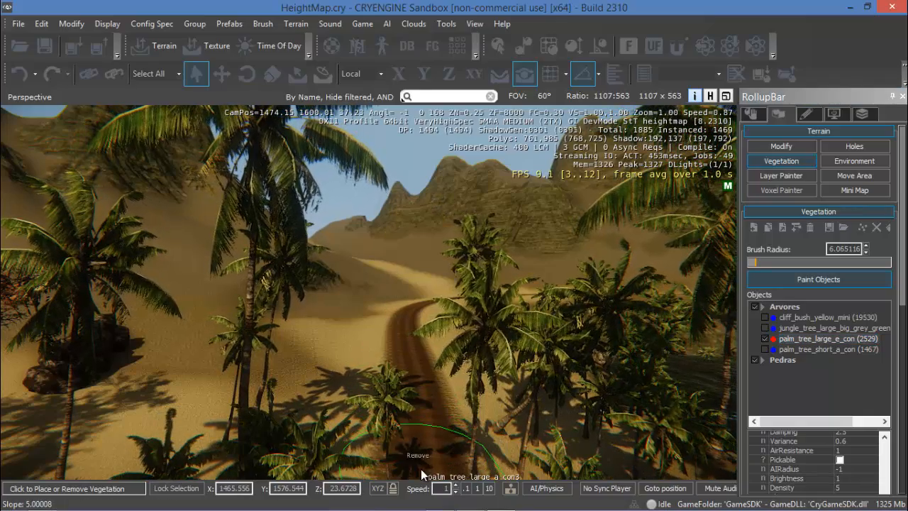
pyautogui.scroll(3, 433, 414)
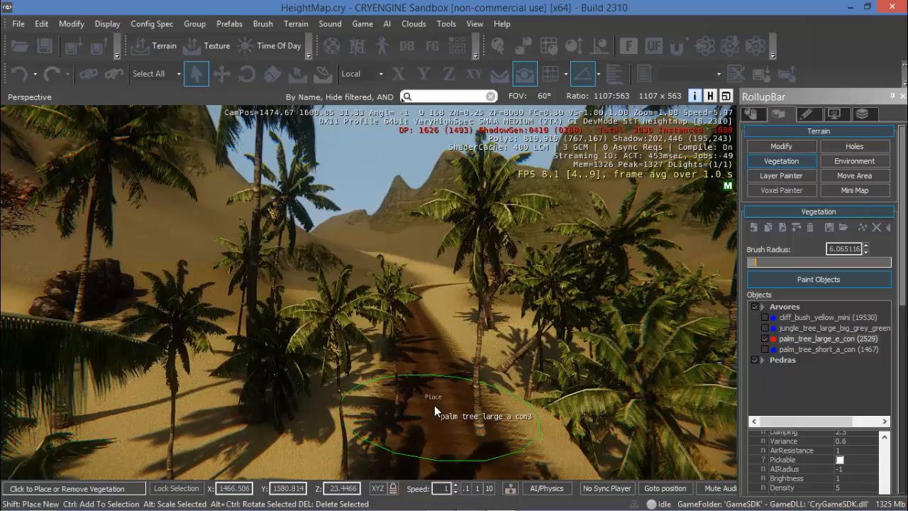
pyautogui.keyDown('ctrl'); pyautogui.click(441, 432); pyautogui.keyUp('ctrl')
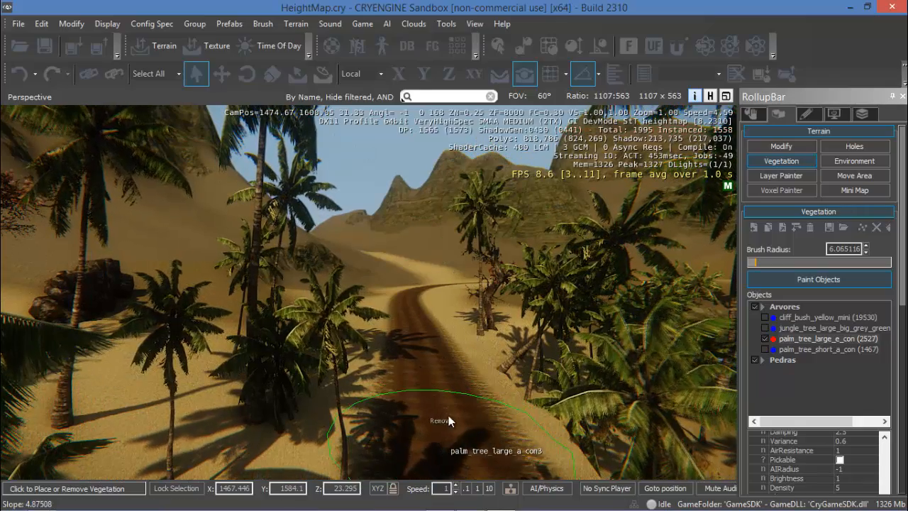
# Step: Erase the large palms from the stretch of road beside the parked truck
pyautogui.moveTo(456, 387)
pyautogui.mouseDown(button='right')
pyautogui.moveTo(496, 401)
pyautogui.moveTo(461, 412)
pyautogui.moveTo(332, 309)
pyautogui.mouseUp(button='right')
pyautogui.keyDown('ctrl'); pyautogui.click(328, 306); pyautogui.keyUp('ctrl')
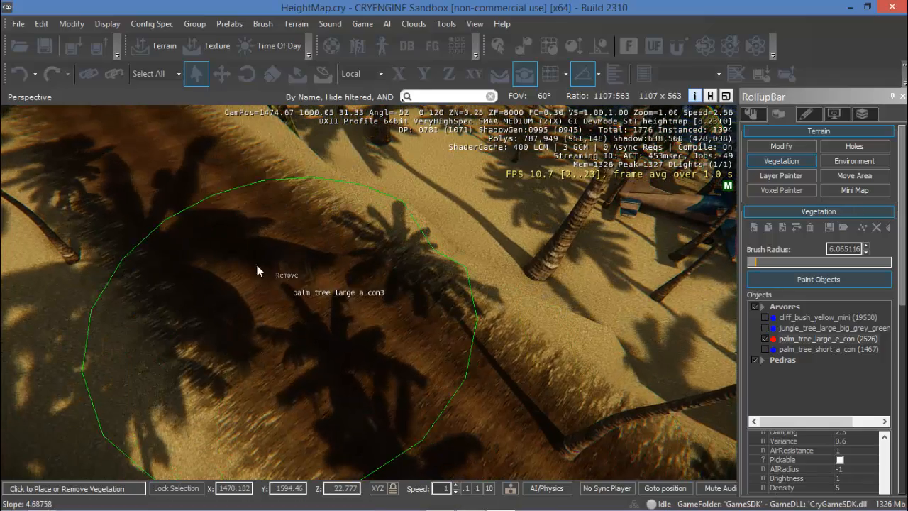
pyautogui.moveTo(305, 266)
pyautogui.mouseDown(button='right')
pyautogui.moveTo(271, 262)
pyautogui.moveTo(270, 293)
pyautogui.moveTo(260, 245)
pyautogui.moveTo(297, 283)
pyautogui.mouseUp(button='right')
pyautogui.keyDown('ctrl'); pyautogui.click(319, 292); pyautogui.keyUp('ctrl')
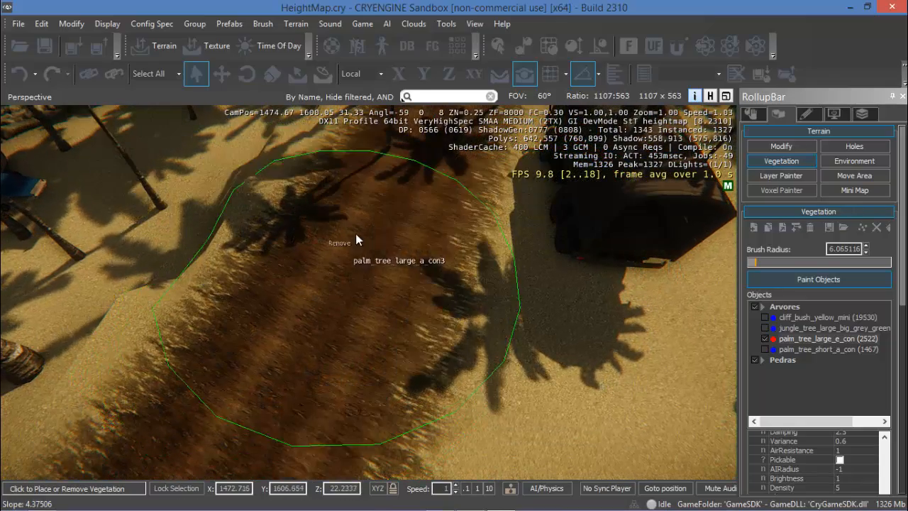
# Step: Erase the large palms along the road from the parked truck past the stone building toward the sea
pyautogui.moveTo(388, 137)
pyautogui.mouseDown(button='right')
pyautogui.moveTo(426, 156)
pyautogui.moveTo(427, 142)
pyautogui.mouseUp(button='right')
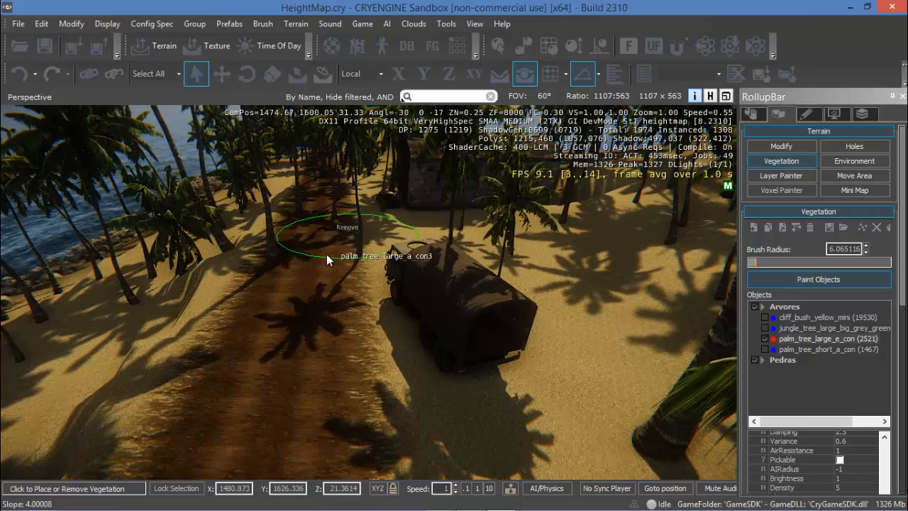
pyautogui.moveTo(314, 269)
pyautogui.keyDown('ctrl'); pyautogui.mouseDown()
pyautogui.moveTo(323, 145)
pyautogui.moveTo(342, 181)
pyautogui.mouseUp(); pyautogui.keyUp('ctrl')
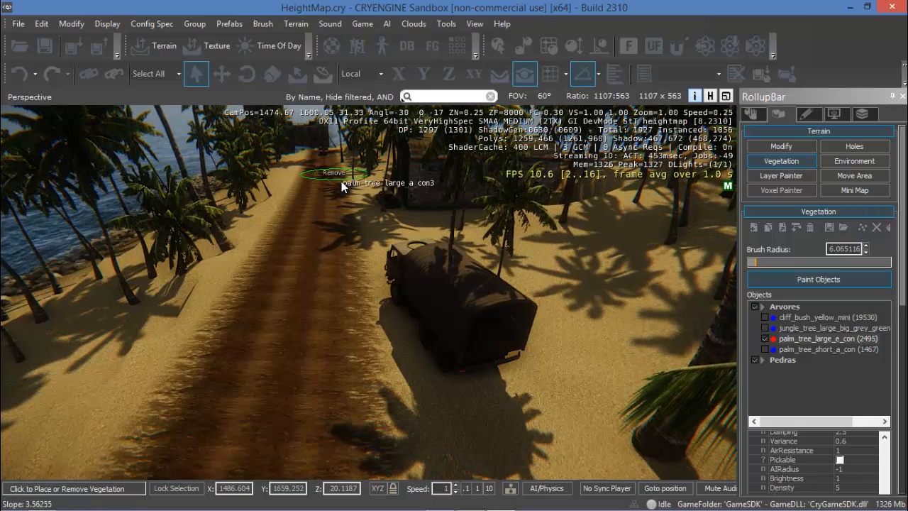
pyautogui.moveTo(427, 233)
pyautogui.keyDown('ctrl'); pyautogui.mouseDown()
pyautogui.moveTo(424, 223)
pyautogui.moveTo(493, 237)
pyautogui.moveTo(553, 207)
pyautogui.moveTo(559, 185)
pyautogui.moveTo(496, 219)
pyautogui.mouseUp(); pyautogui.keyUp('ctrl')
pyautogui.moveTo(472, 208); pyautogui.dragTo(491, 221, button='right')
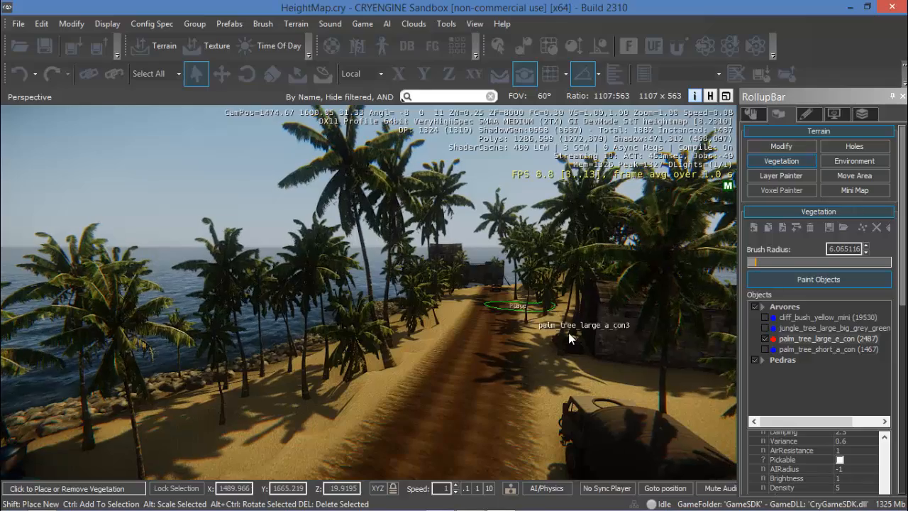
pyautogui.keyDown('ctrl'); pyautogui.moveTo(570, 344); pyautogui.dragTo(517, 348); pyautogui.keyUp('ctrl')
# Step: Erase the large palms around the road end, the water tower and the wooden houses near the HMMWV
pyautogui.moveTo(497, 336); pyautogui.dragTo(501, 337, button='middle')
pyautogui.press('w')
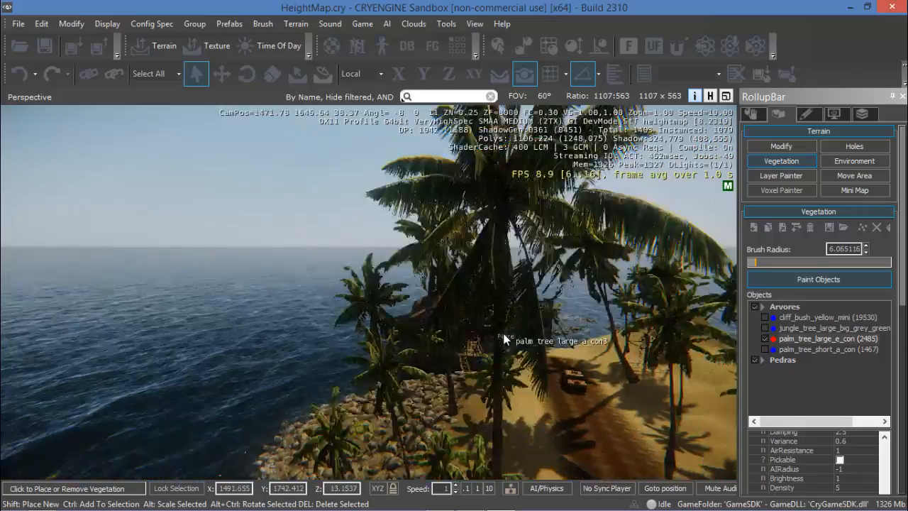
pyautogui.press('w')
pyautogui.moveTo(504, 348); pyautogui.dragTo(500, 342, button='middle')
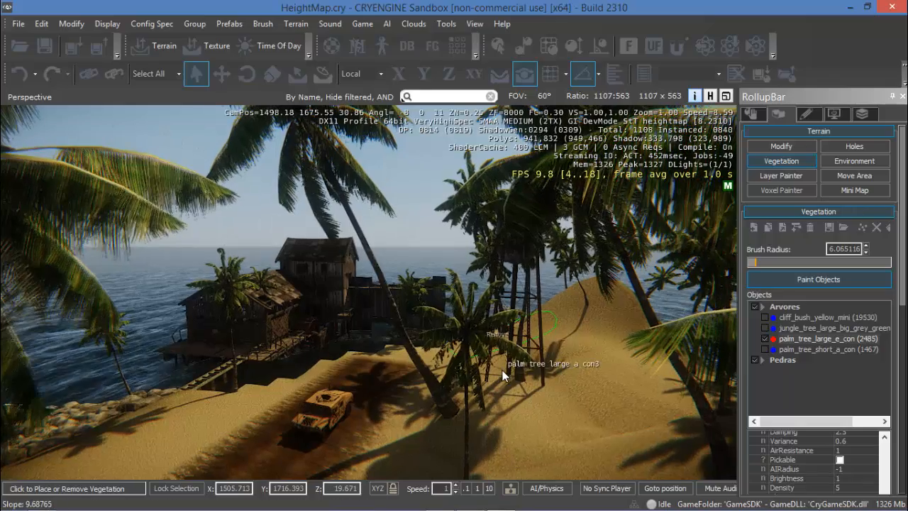
pyautogui.keyDown('ctrl'); pyautogui.click(499, 376); pyautogui.keyUp('ctrl')
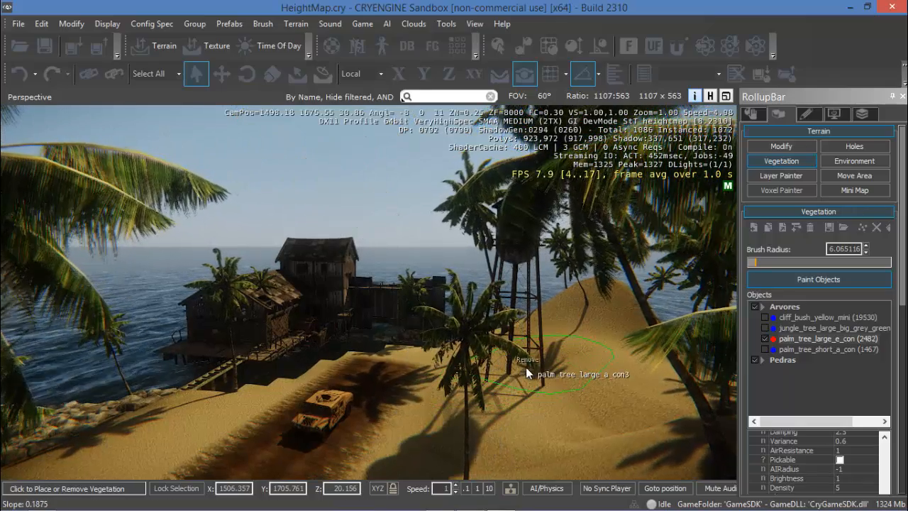
pyautogui.keyDown('ctrl'); pyautogui.click(243, 358); pyautogui.keyUp('ctrl')
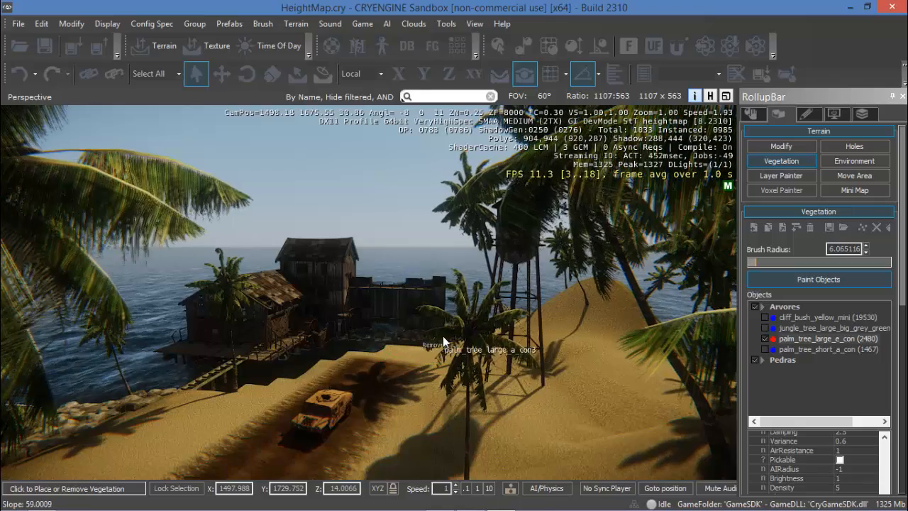
pyautogui.keyDown('ctrl'); pyautogui.click(447, 341); pyautogui.keyUp('ctrl')
# Step: Turn off AlignToTerrain for the palm_tree_large_e_con vegetation
pyautogui.moveTo(458, 386)
pyautogui.mouseDown(button='right')
pyautogui.moveTo(470, 387)
pyautogui.moveTo(457, 386)
pyautogui.mouseUp(button='right')
pyautogui.moveTo(458, 385)
pyautogui.mouseDown(button='middle')
pyautogui.moveTo(416, 378)
pyautogui.moveTo(438, 381)
pyautogui.mouseUp(button='middle')
pyautogui.press('Escape')
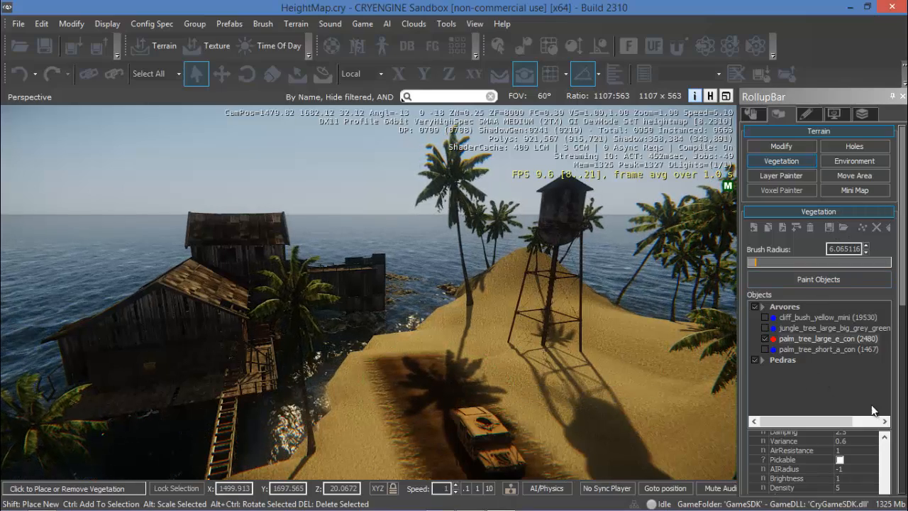
pyautogui.moveTo(904, 319); pyautogui.dragTo(901, 371)
pyautogui.click(884, 369)
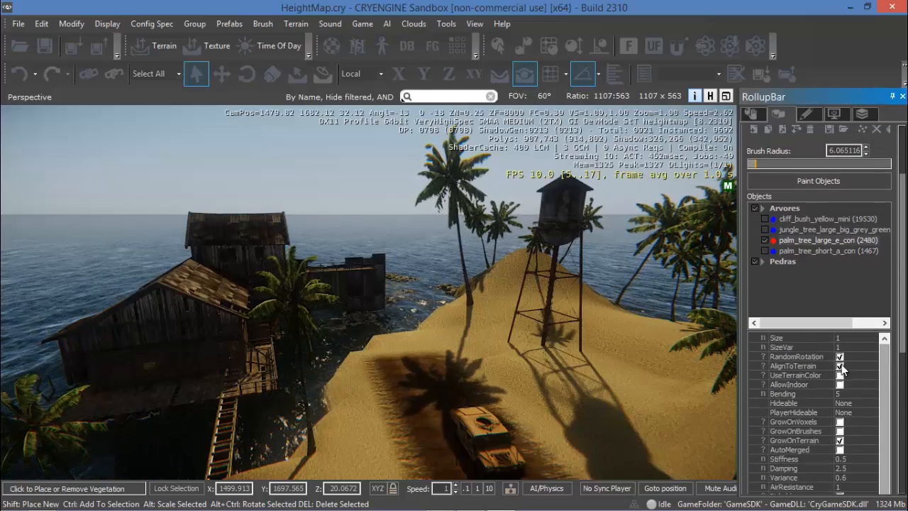
pyautogui.click(840, 366)
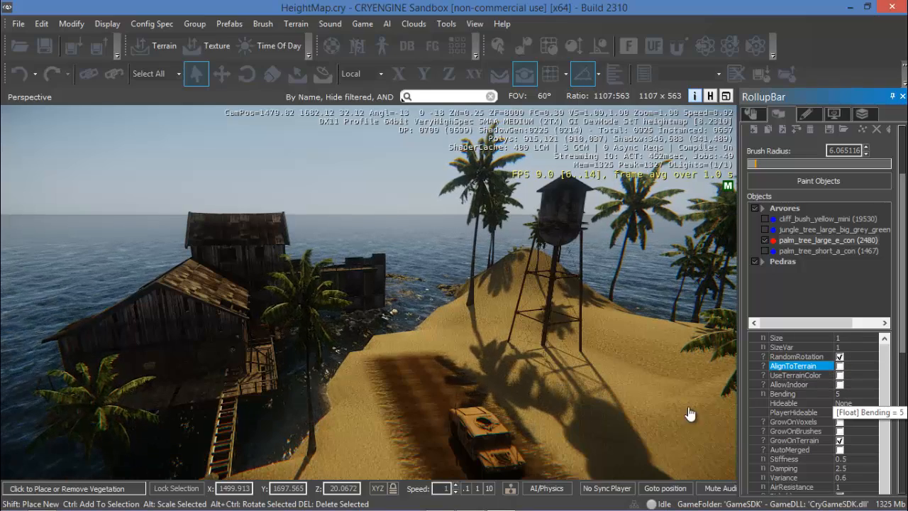
# Step: Show the palm_tree_short_a_con, jungle_tree_large_big_grey_green and cliff_bush_yellow_mini vegetation together with the large palms
pyautogui.moveTo(539, 426); pyautogui.dragTo(543, 430, button='middle')
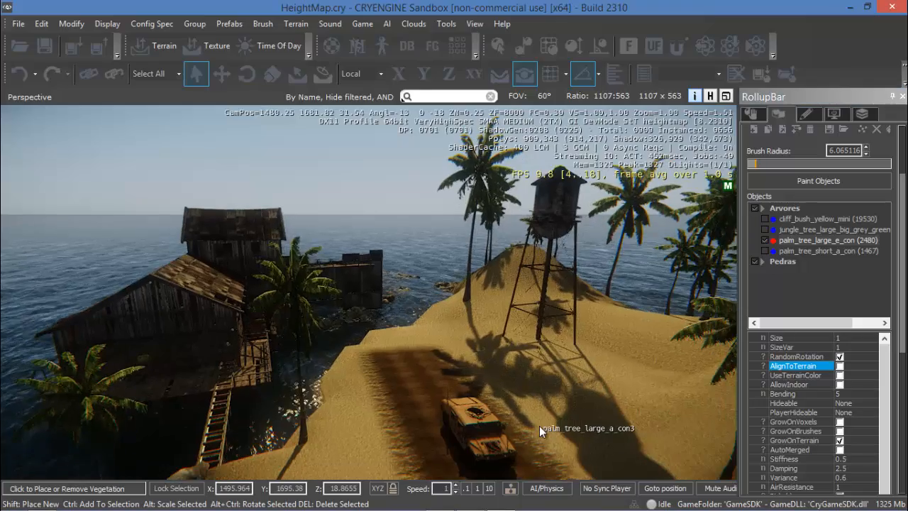
pyautogui.scroll(12, 513, 426)
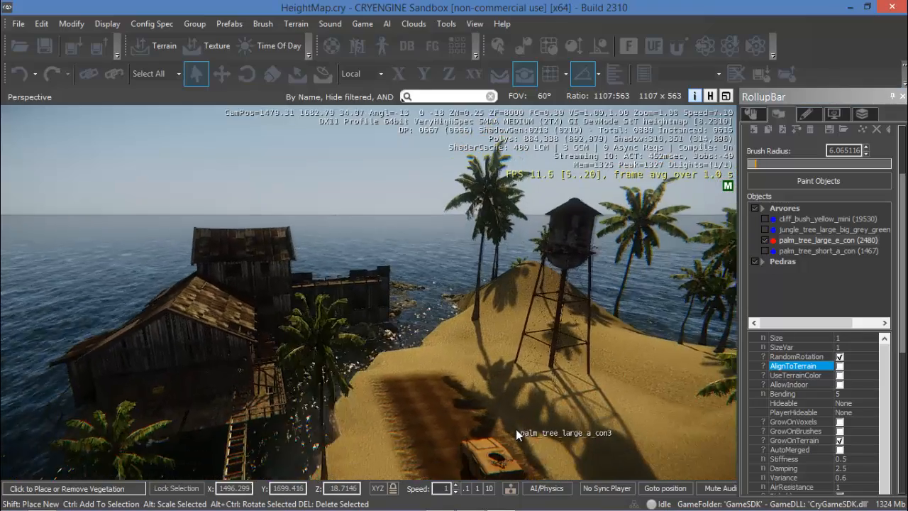
pyautogui.scroll(5, 516, 430)
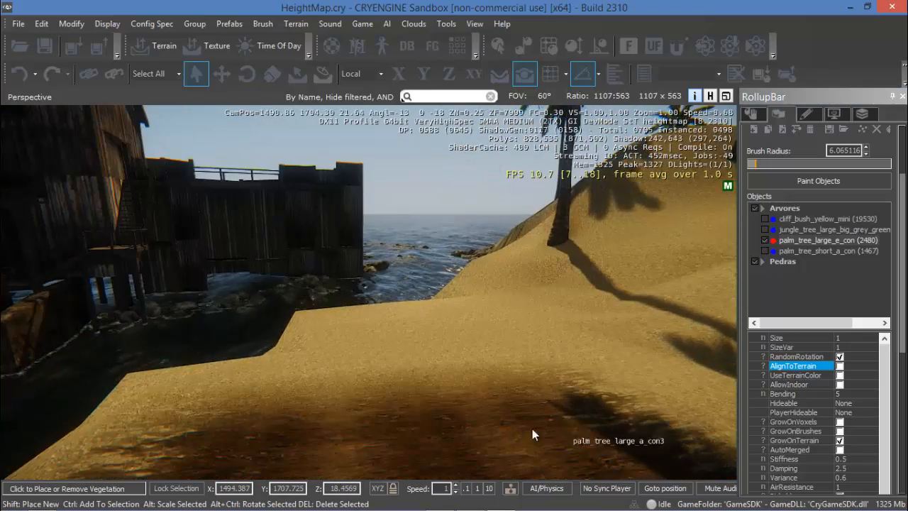
pyautogui.scroll(5, 525, 428)
pyautogui.scroll(-10, 516, 427)
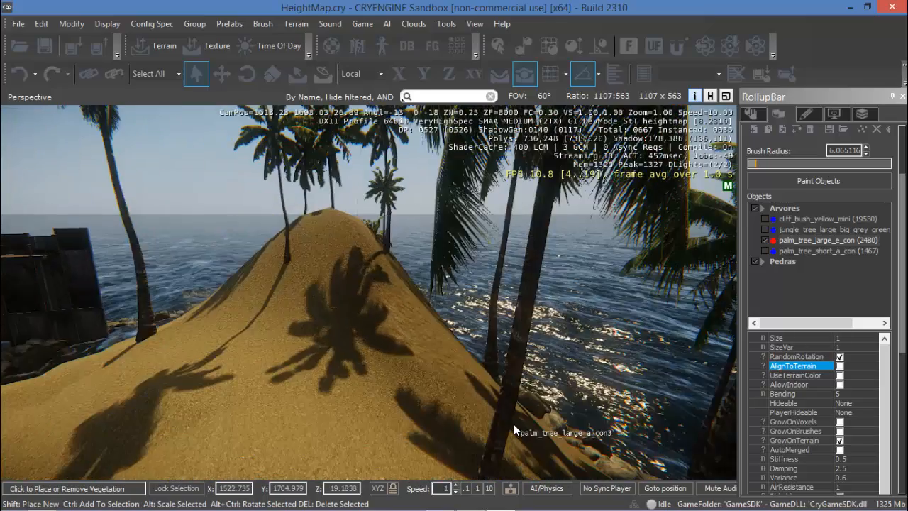
pyautogui.moveTo(515, 426)
pyautogui.mouseDown(button='right')
pyautogui.moveTo(389, 429)
pyautogui.moveTo(515, 415)
pyautogui.mouseUp(button='right')
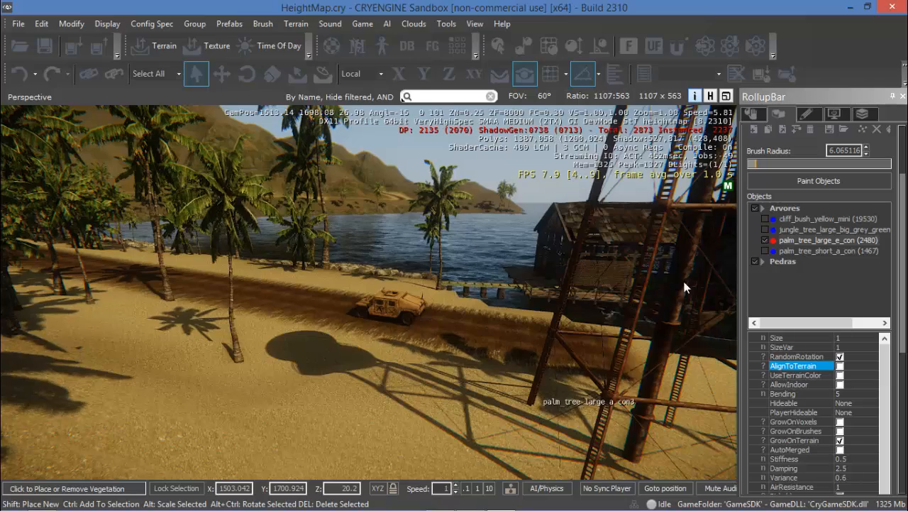
pyautogui.click(763, 251)
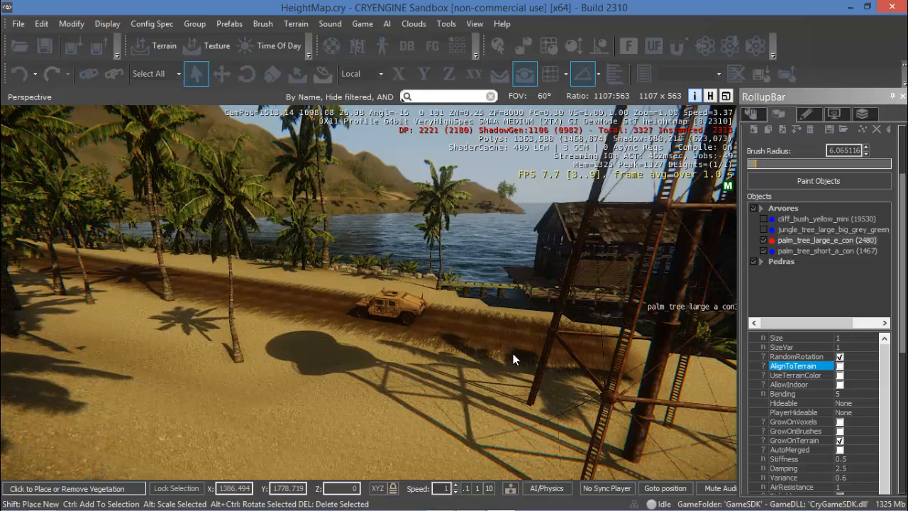
pyautogui.click(764, 219)
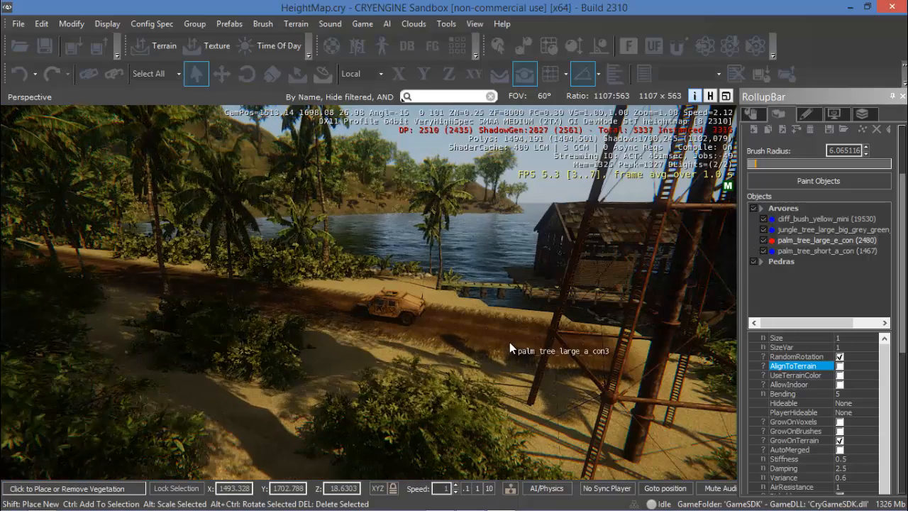
# Step: View the road from behind the HMMWV, set the terrain lighting time of day to 11:00 and close the lighting and terrain editors
pyautogui.press('w')
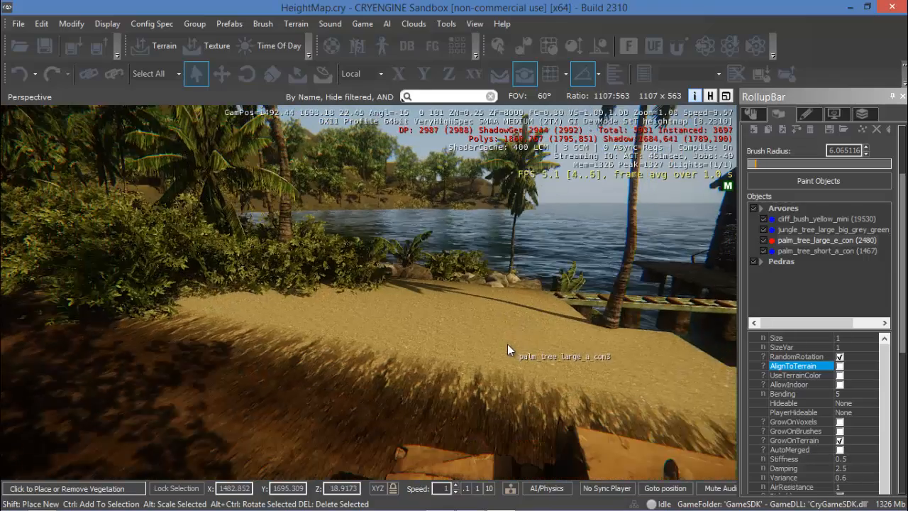
pyautogui.moveTo(507, 344); pyautogui.dragTo(536, 338, button='middle')
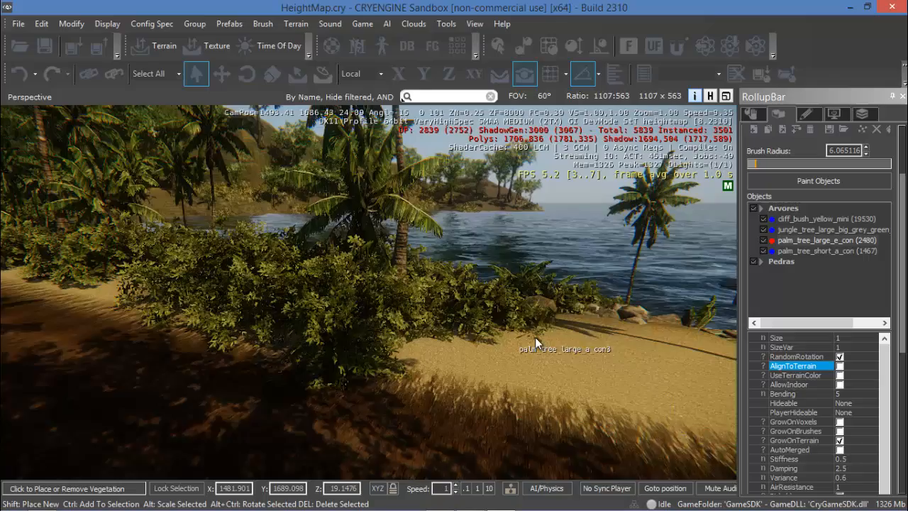
pyautogui.moveTo(535, 337)
pyautogui.mouseDown(button='right')
pyautogui.moveTo(555, 328)
pyautogui.moveTo(517, 370)
pyautogui.moveTo(480, 338)
pyautogui.moveTo(487, 347)
pyautogui.moveTo(479, 369)
pyautogui.moveTo(475, 362)
pyautogui.mouseUp(button='right')
pyautogui.press('w')
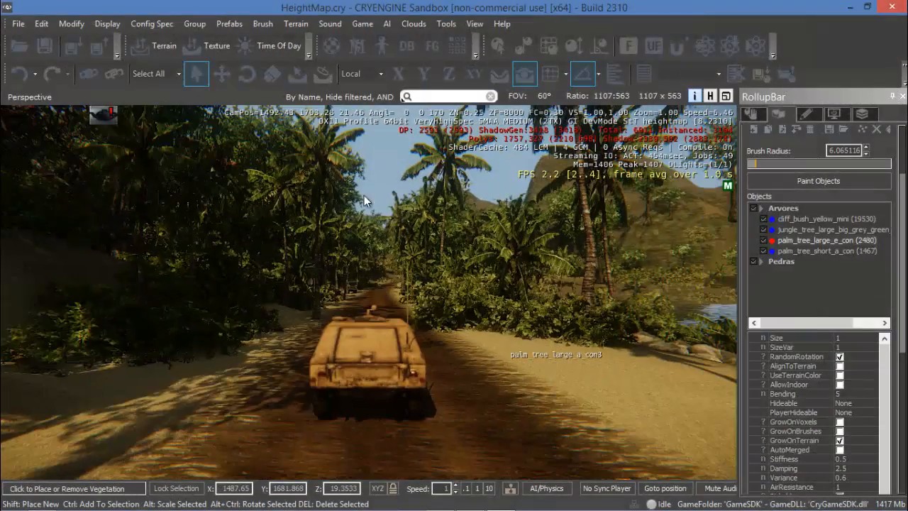
pyautogui.click(174, 46)
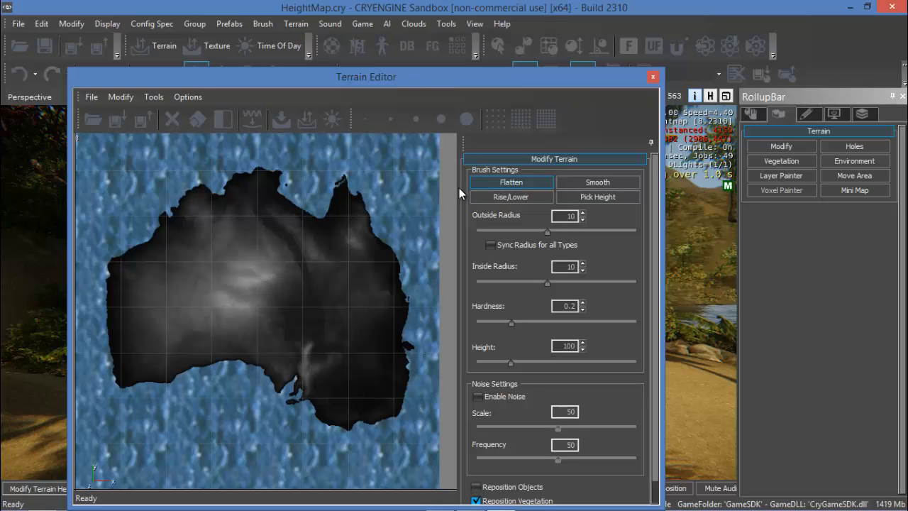
pyautogui.click(335, 118)
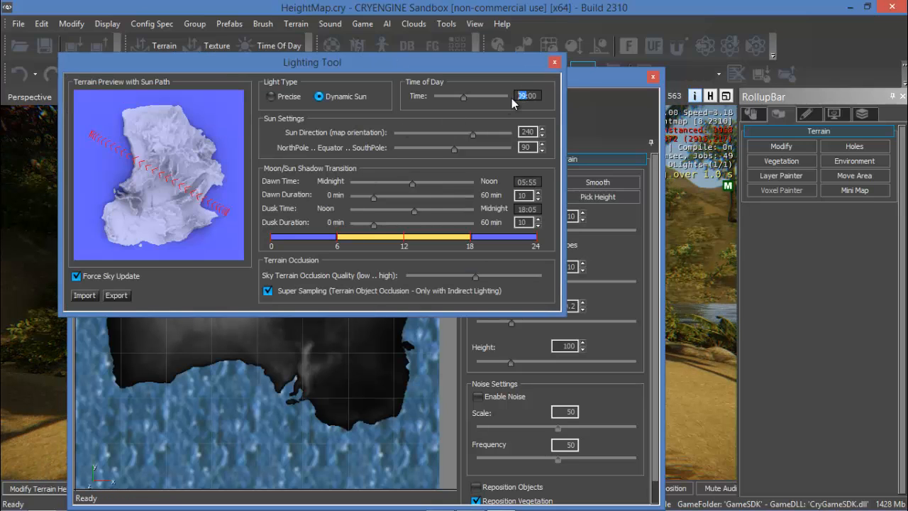
pyautogui.press('Return')
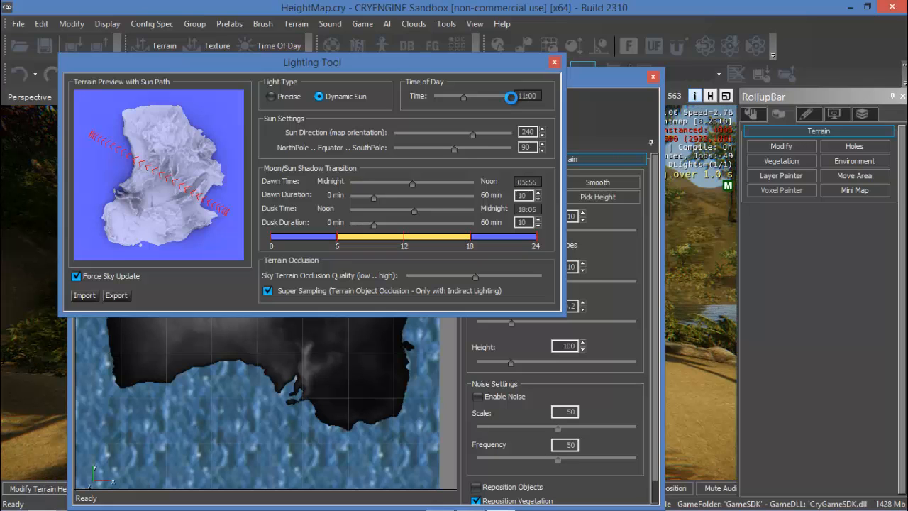
pyautogui.click(641, 80)
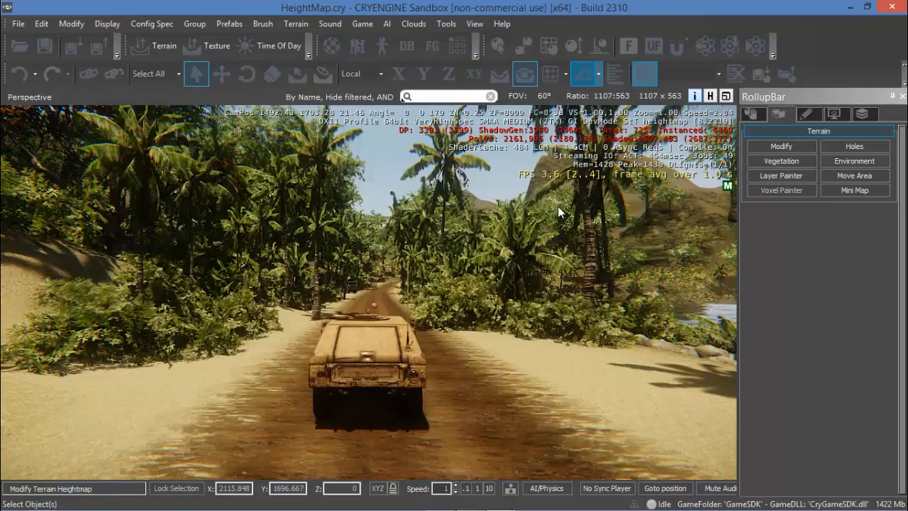
pyautogui.click(653, 77)
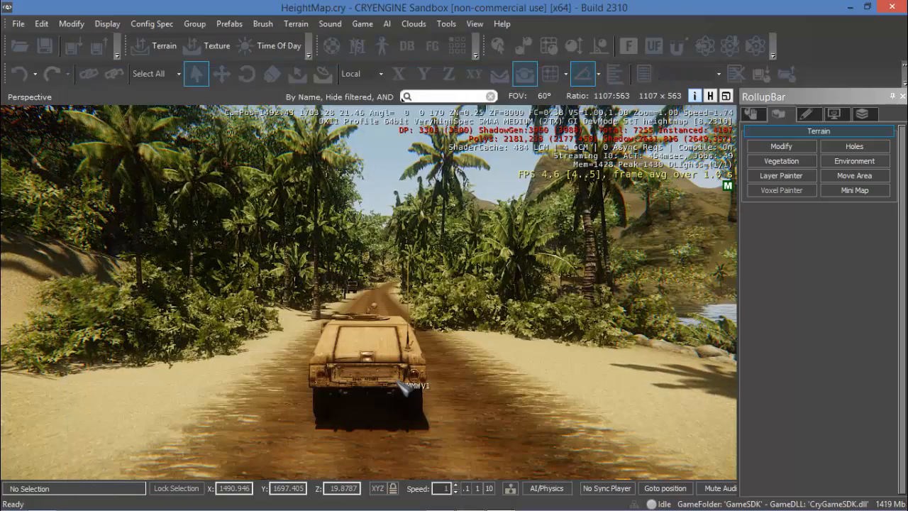
# Step: Start the in-game test behind the HMMWV, walk up along its side and get into the vehicle
pyautogui.hotkey('ctrl', 'g')
pyautogui.press('f')
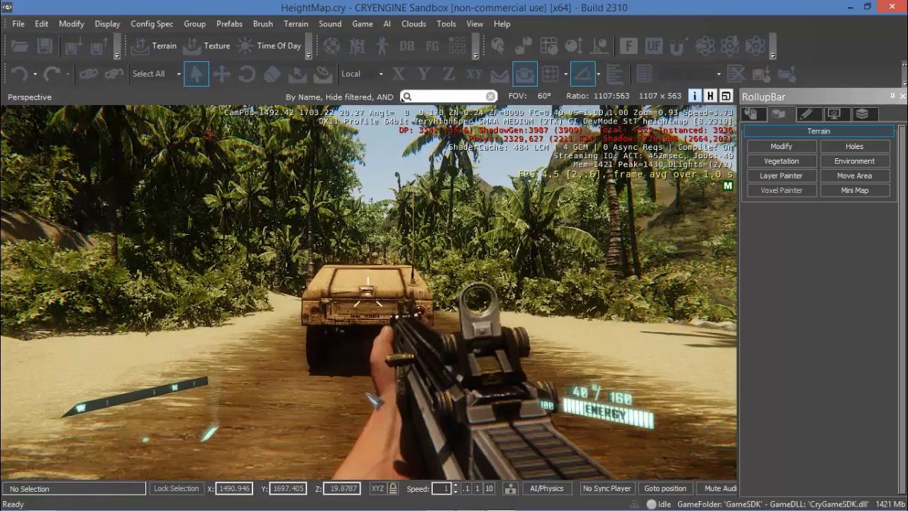
pyautogui.press('w')
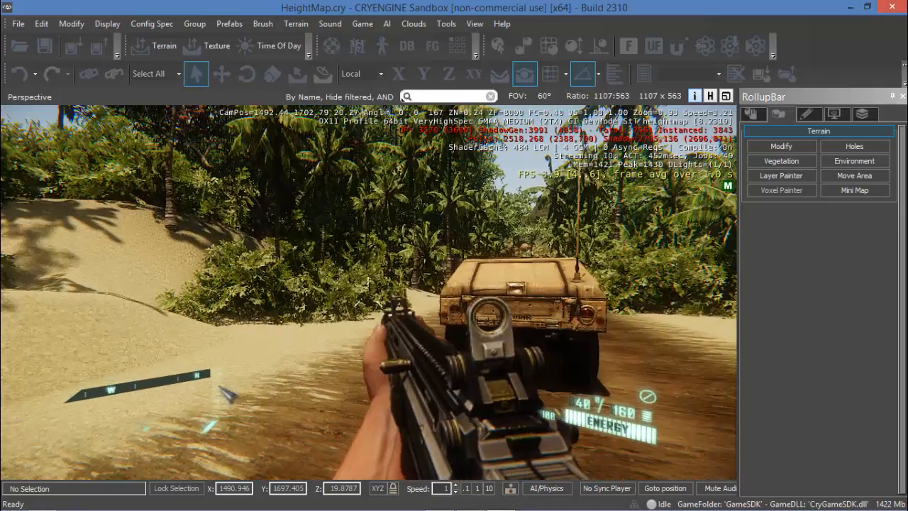
pyautogui.press('w')
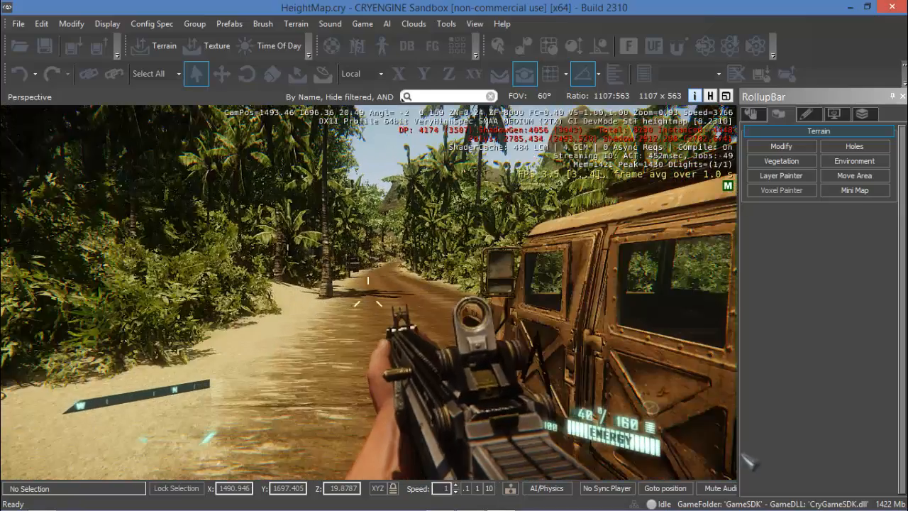
pyautogui.press('w')
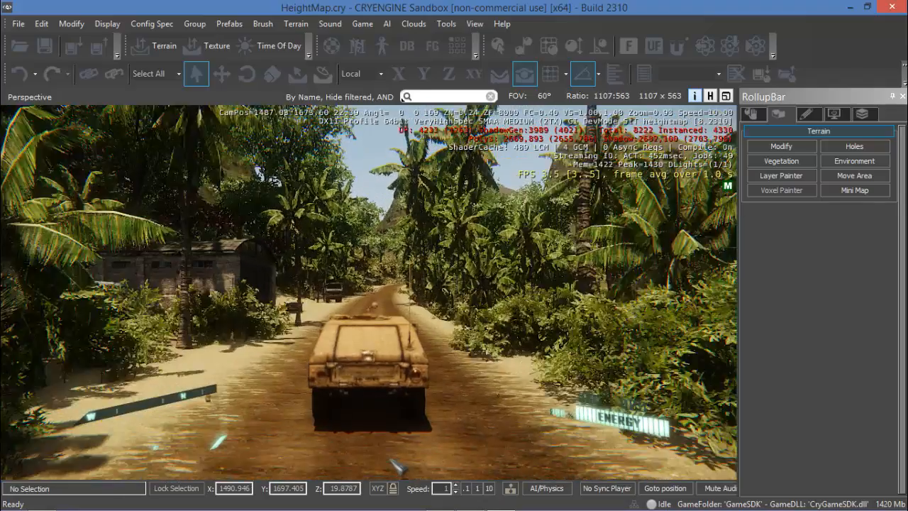
# Step: Test-drive the HMMWV along the dirt road past the parked truck and through the forest, and return to editing
pyautogui.press('w')
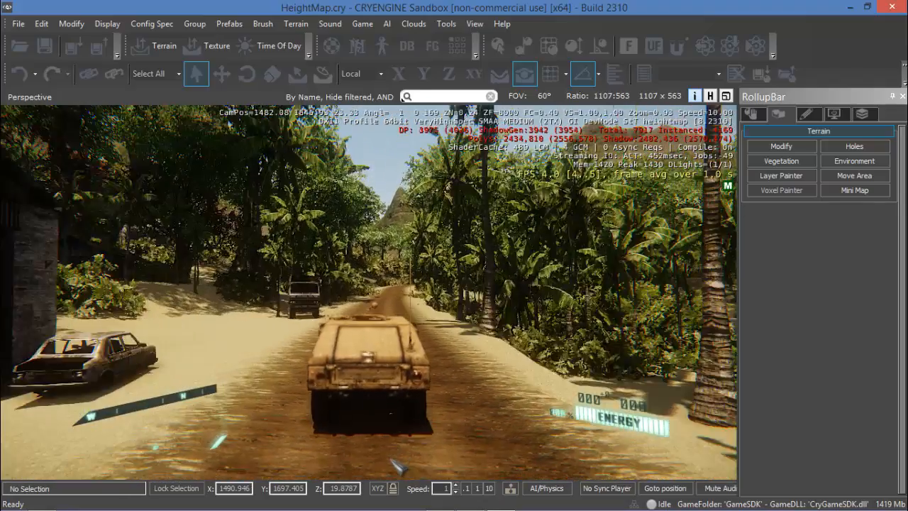
pyautogui.press('w')
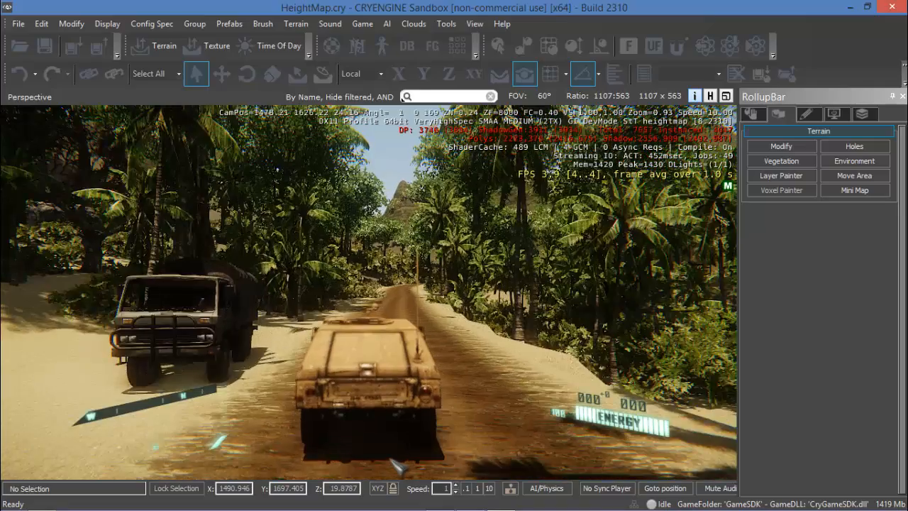
pyautogui.press('w')
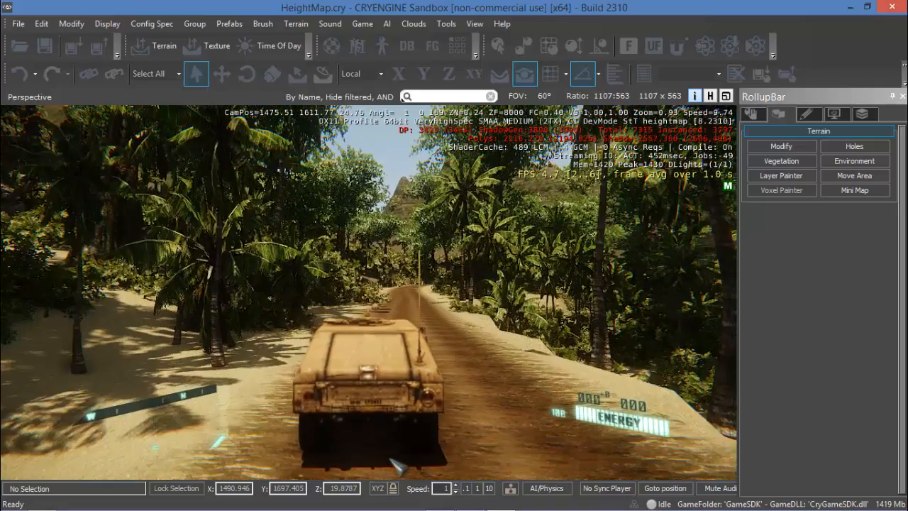
pyautogui.press('w')
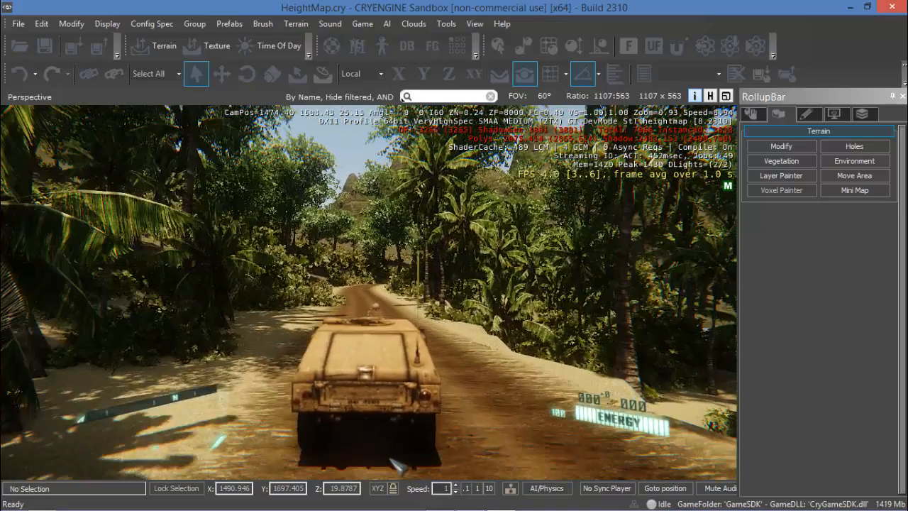
pyautogui.press('w')
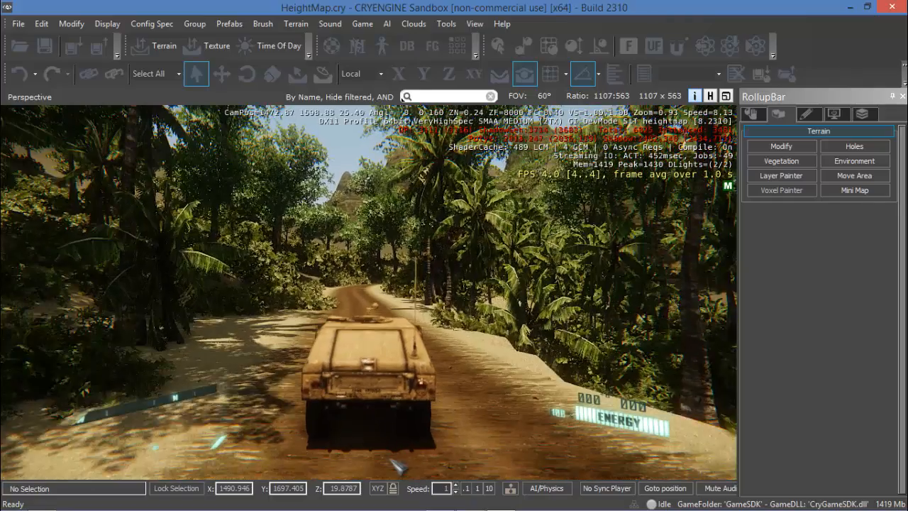
pyautogui.press('w')
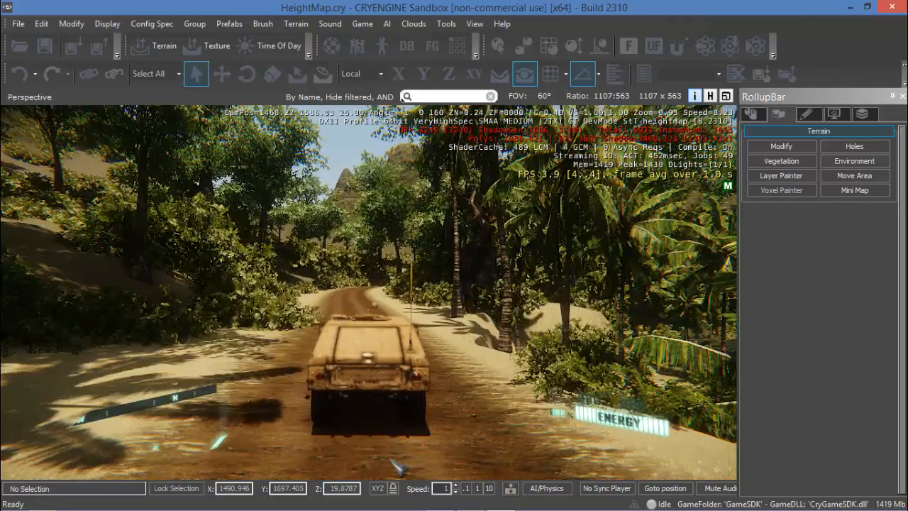
pyautogui.press('w')
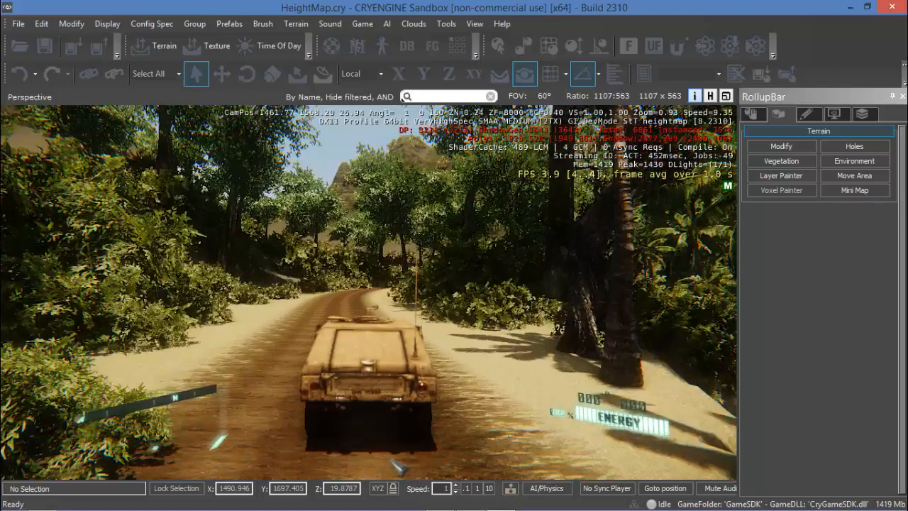
pyautogui.press('w')
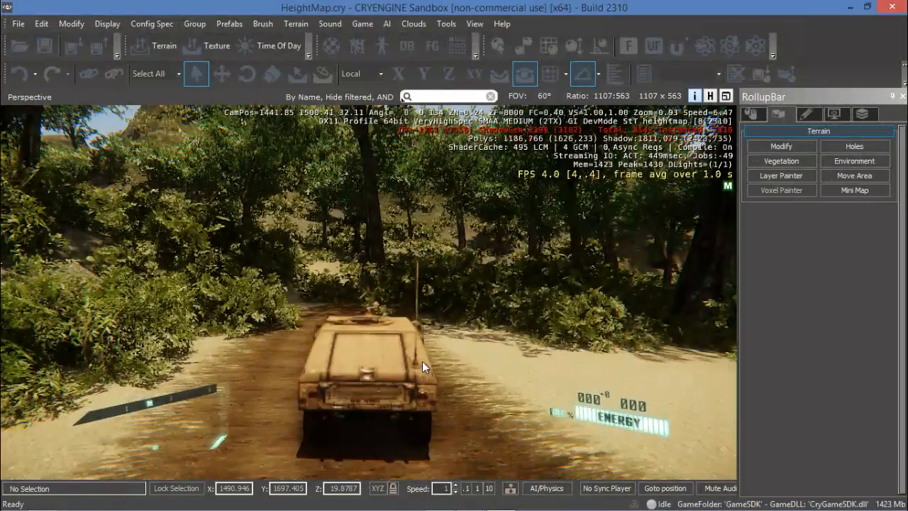
pyautogui.press('Escape')
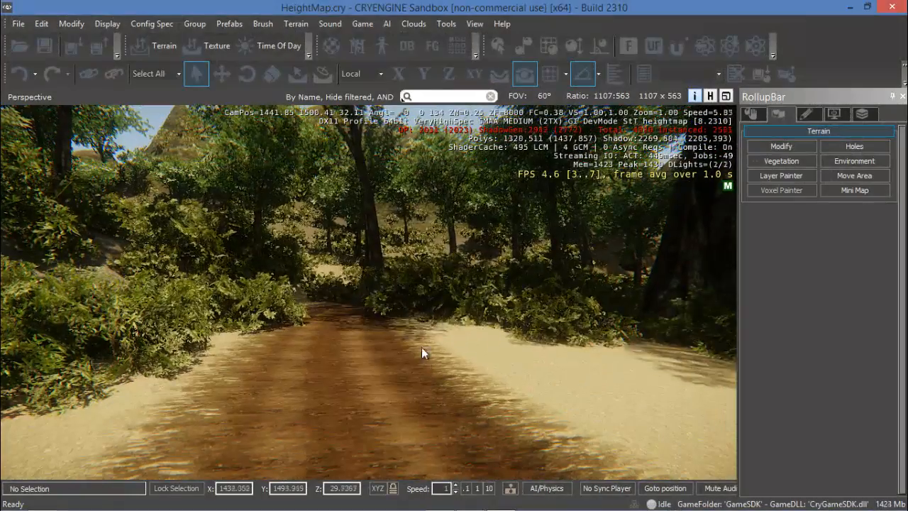
# Step: Survey the map from above the hills and fly down to the wooden building beside the water
pyautogui.moveTo(428, 352); pyautogui.dragTo(438, 296, button='middle')
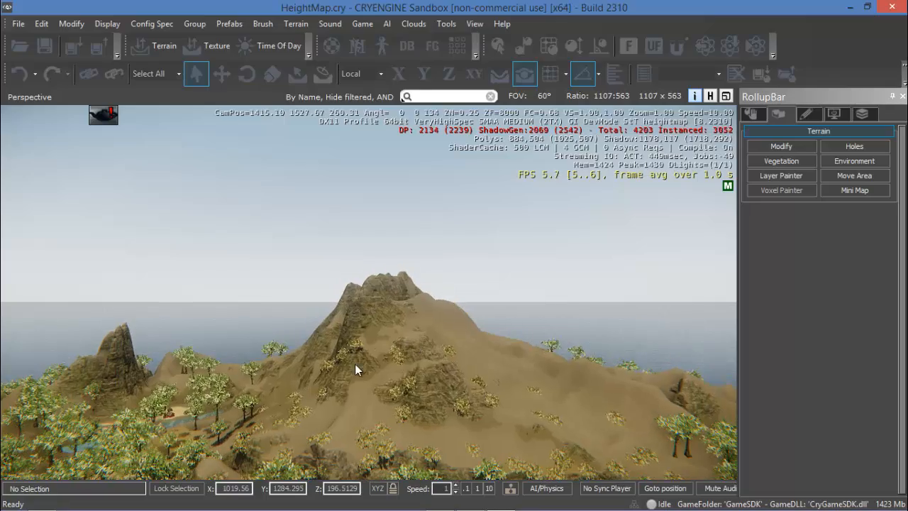
pyautogui.moveTo(259, 433); pyautogui.dragTo(463, 345, button='right')
pyautogui.press('w')
pyautogui.press('w')
pyautogui.press('w')
pyautogui.press('w')
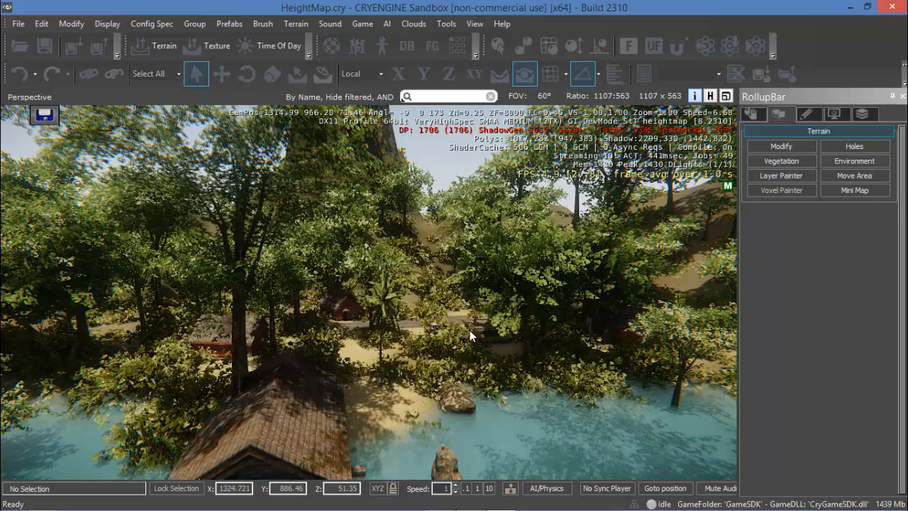
# Step: Examine the vegetation and dirt road around the lighthouse, the wooden building, the rocks and the shoreline
pyautogui.moveTo(457, 355); pyautogui.dragTo(444, 332, button='right')
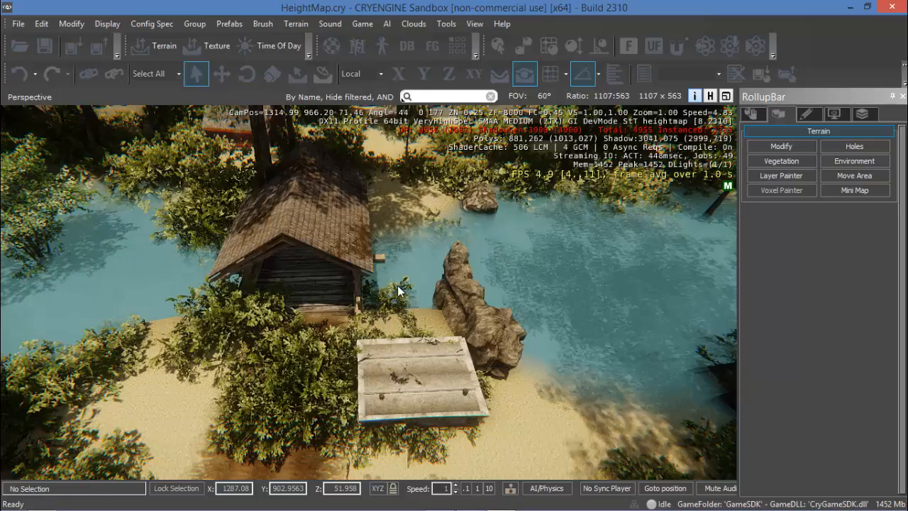
pyautogui.moveTo(397, 285); pyautogui.dragTo(458, 323, button='right')
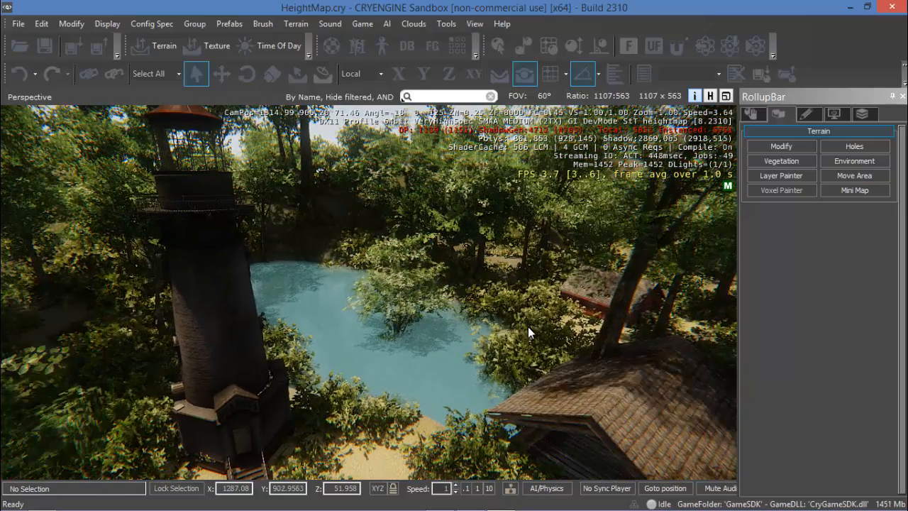
pyautogui.moveTo(528, 327); pyautogui.dragTo(596, 337, button='right')
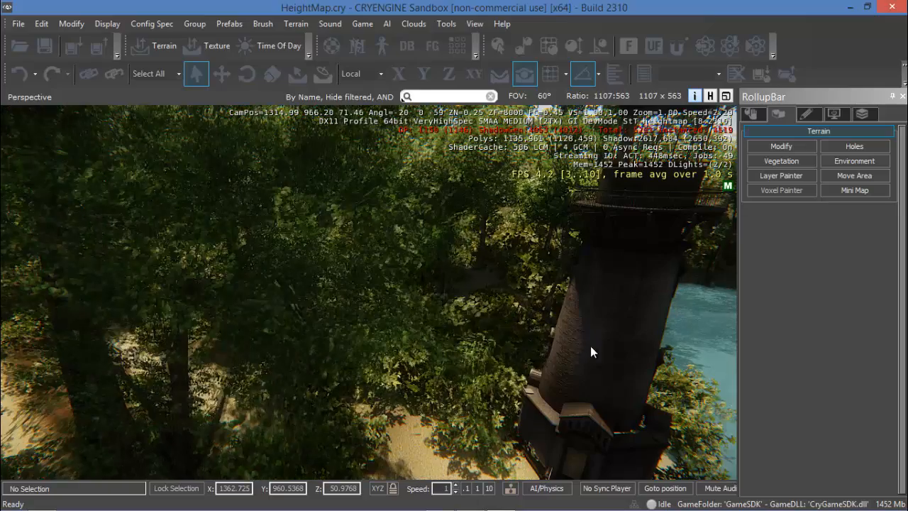
pyautogui.moveTo(600, 342); pyautogui.dragTo(511, 319, button='right')
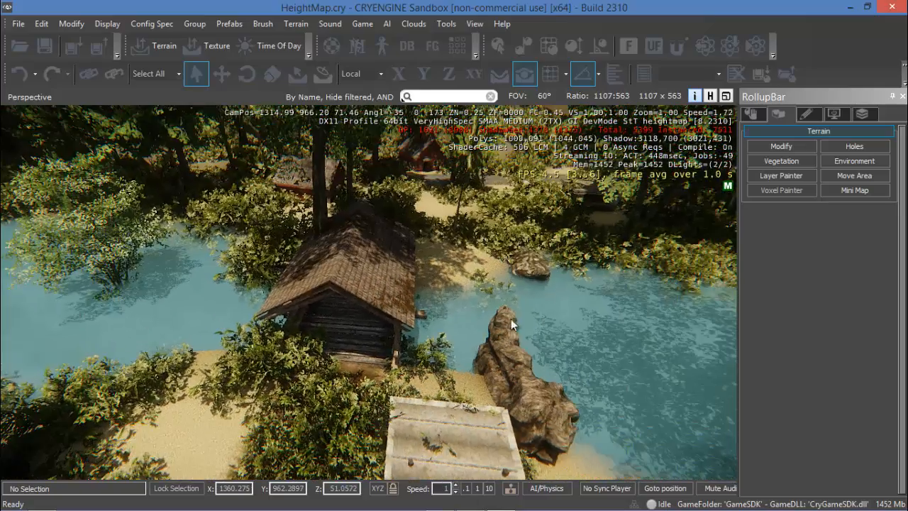
pyautogui.moveTo(344, 347); pyautogui.dragTo(369, 317, button='middle')
pyautogui.scroll(5, 365, 318)
pyautogui.moveTo(363, 303); pyautogui.dragTo(372, 304, button='right')
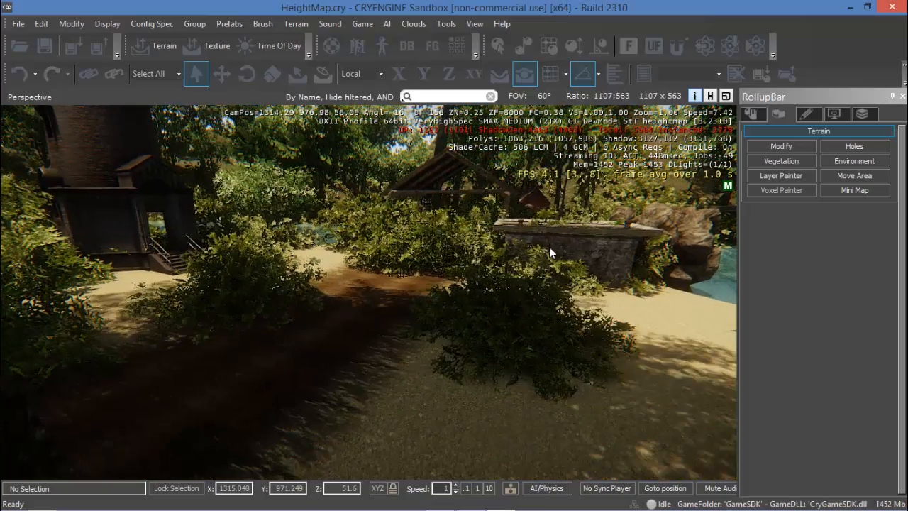
pyautogui.press('w')
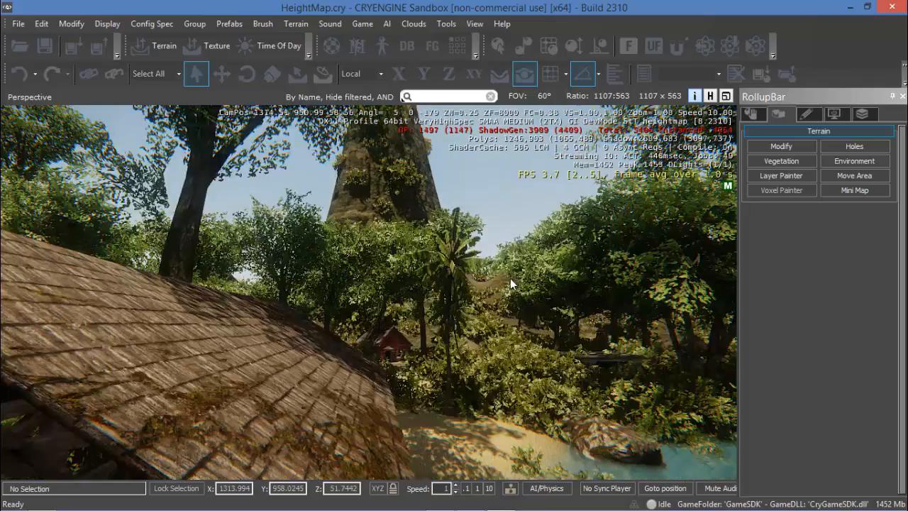